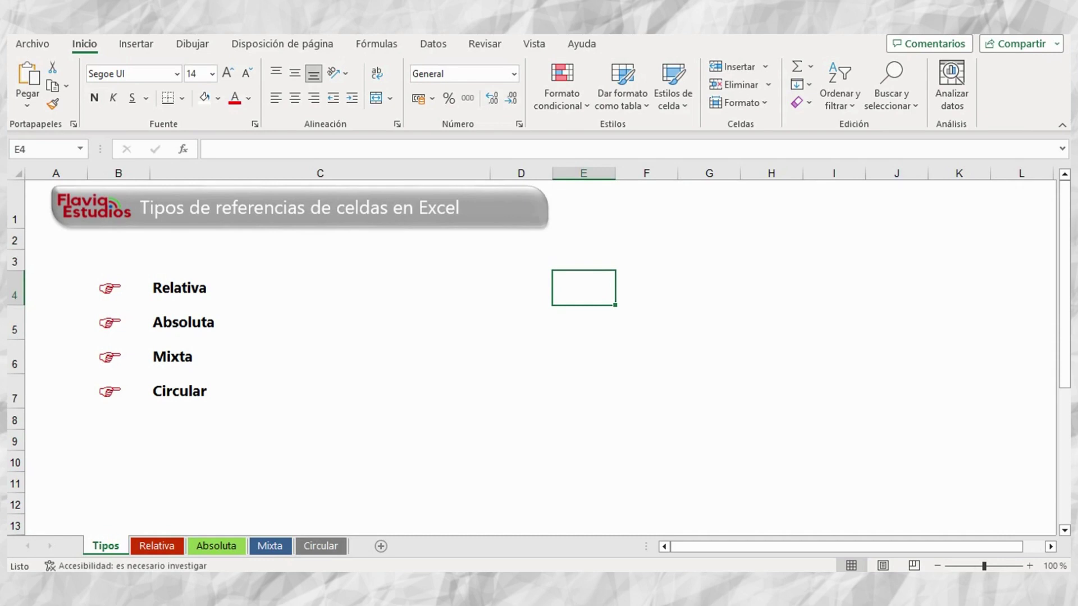
# Step: Highlight the empty range E4:K7 beside the list of reference types and return the selection to cell E4
pyautogui.hotkey('shift', 'Right')
pyautogui.hotkey('shift', 'Right')
pyautogui.hotkey('shift', 'Right')
pyautogui.hotkey('shift', 'Right')
pyautogui.hotkey('shift', 'Right')
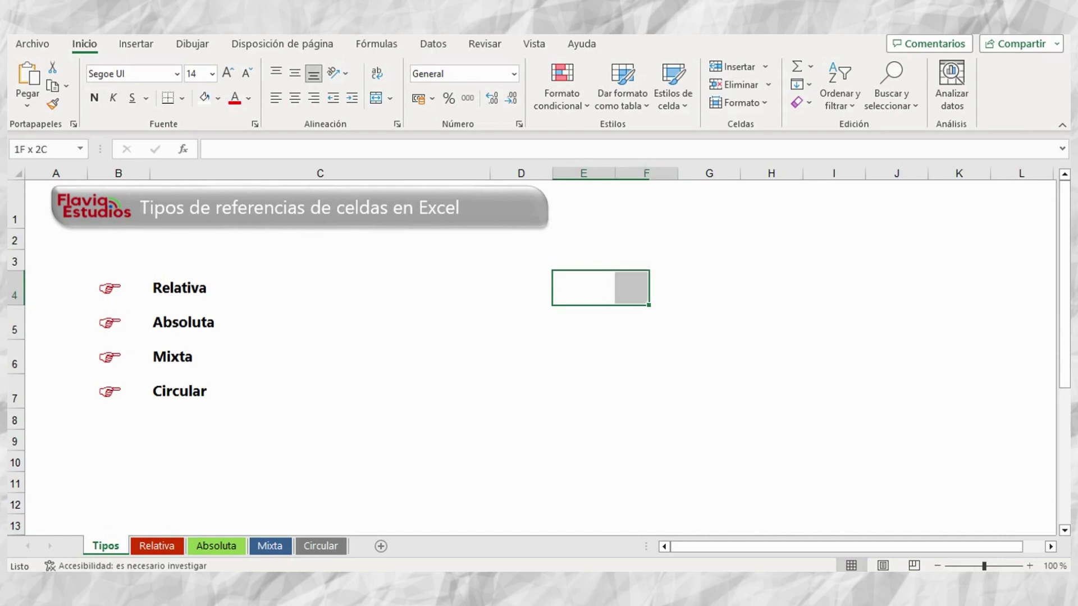
pyautogui.hotkey('shift', 'Right')
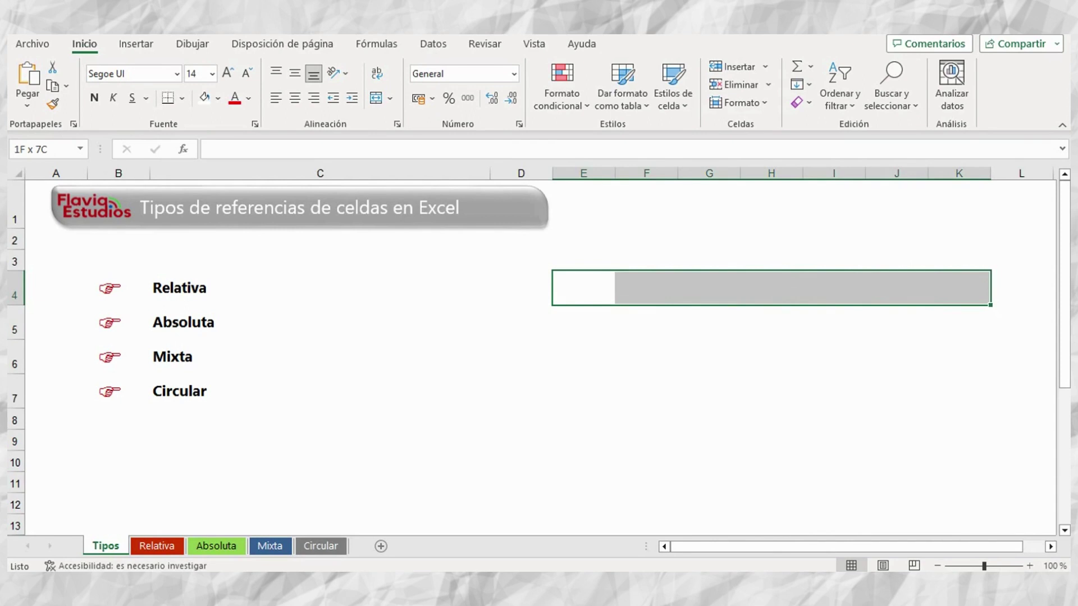
pyautogui.hotkey('shift', 'Down')
pyautogui.hotkey('shift', 'Down')
pyautogui.hotkey('shift', 'Down')
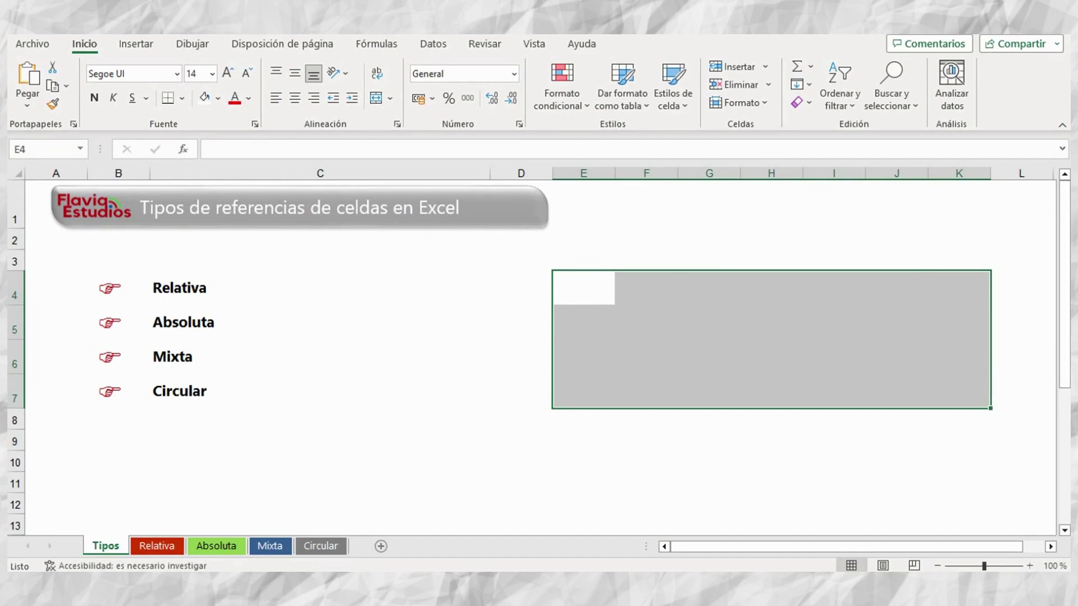
pyautogui.click(584, 288)
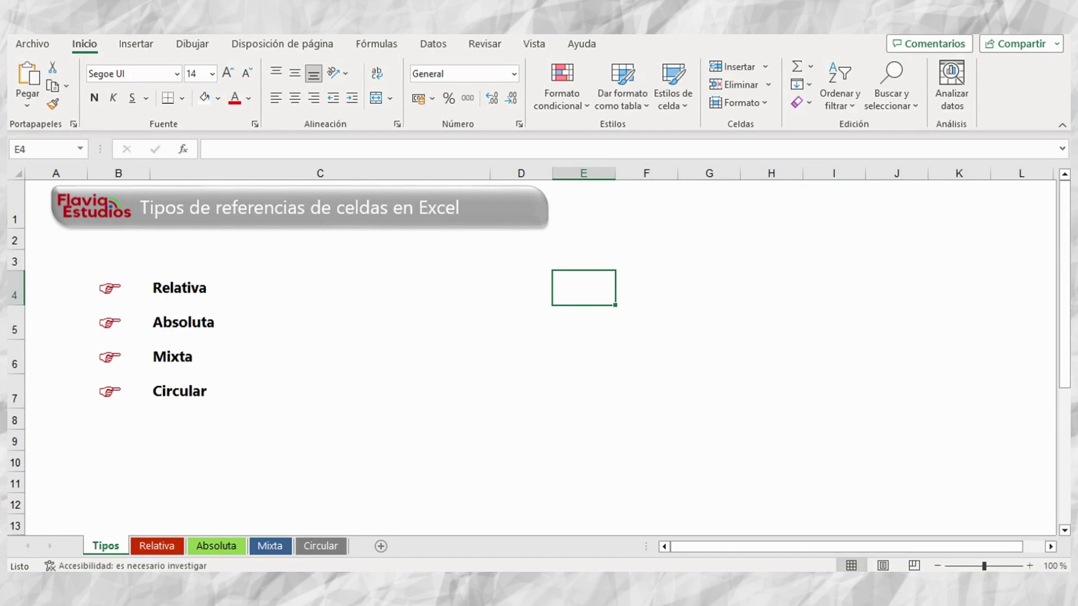
# Step: Go through the listed reference types in C4:C6 and the Circular entry in C7
pyautogui.moveTo(320, 288); pyautogui.dragTo(320, 357)
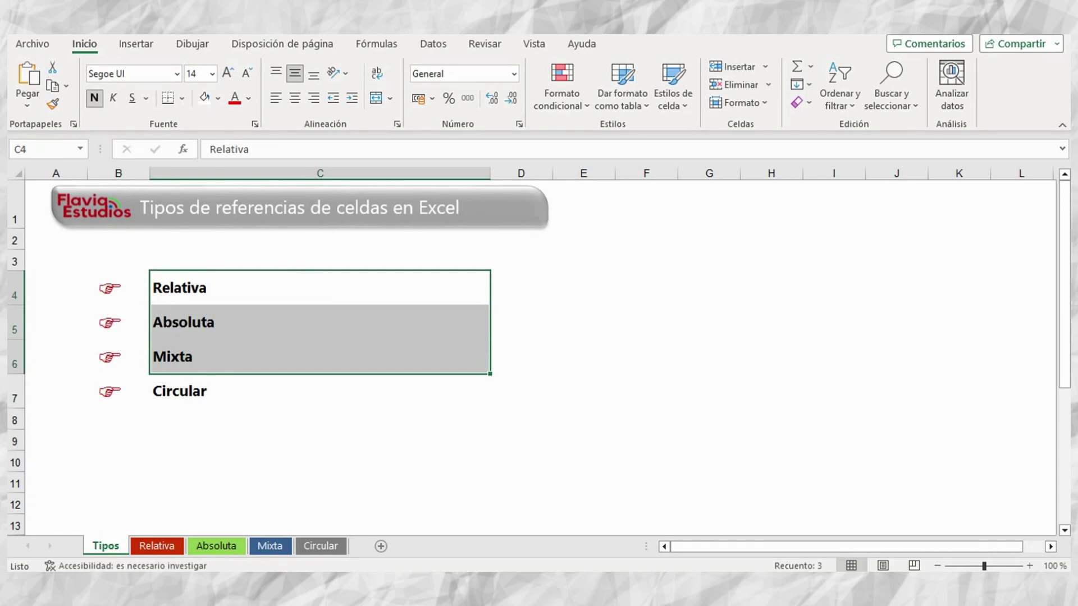
pyautogui.click(320, 357)
pyautogui.click(320, 391)
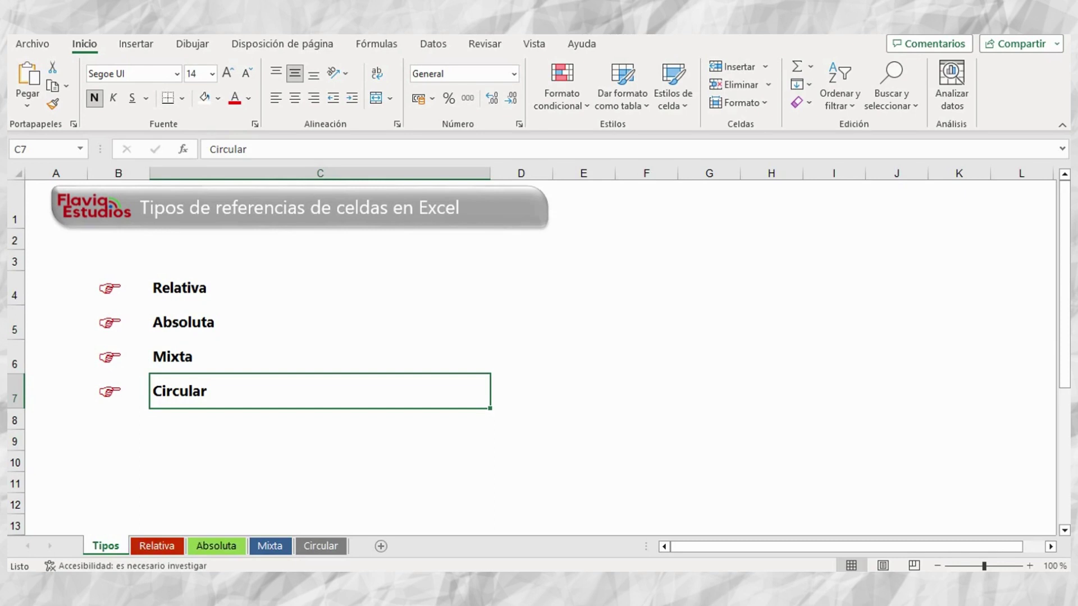
# Step: Examine how single cells R2, Q1 and P3 are referenced, highlighting column R and row 2 for R2
pyautogui.hscroll(6, 553, 348)
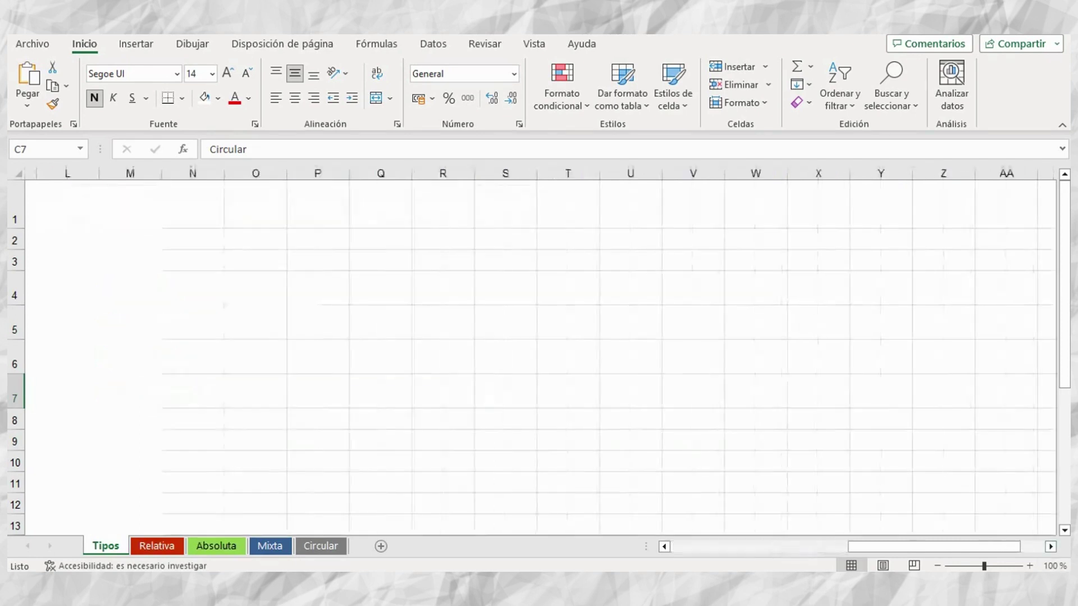
pyautogui.click(368, 239)
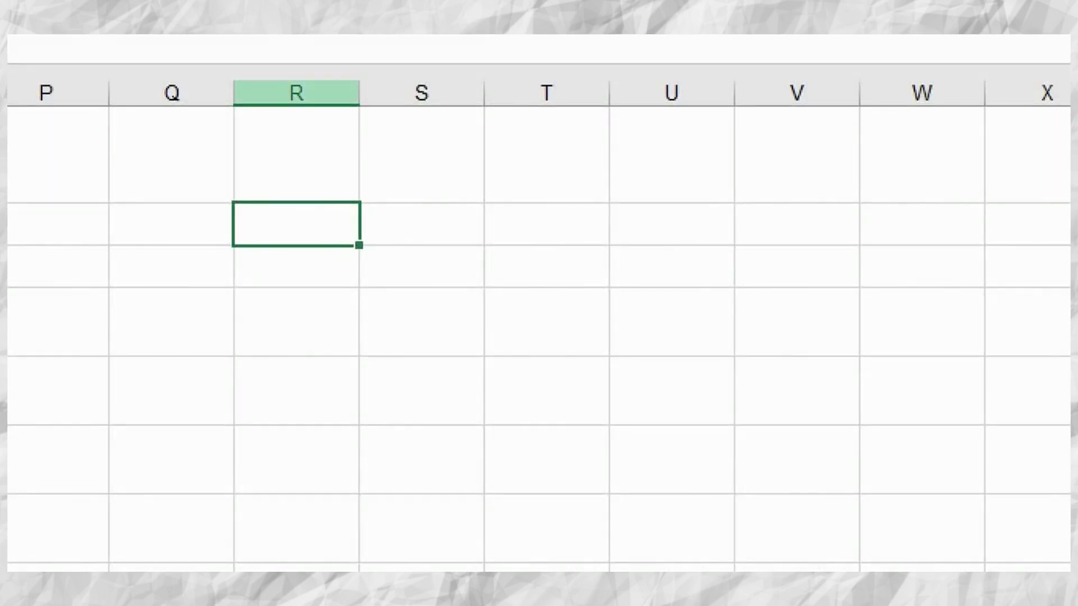
pyautogui.click(296, 92)
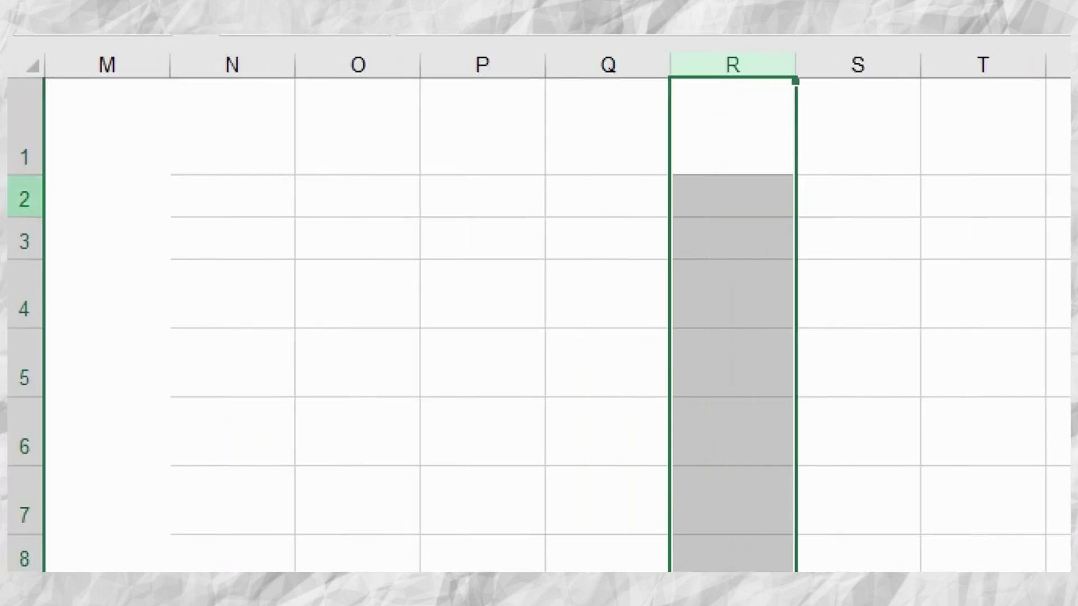
pyautogui.click(25, 198)
pyautogui.click(732, 197)
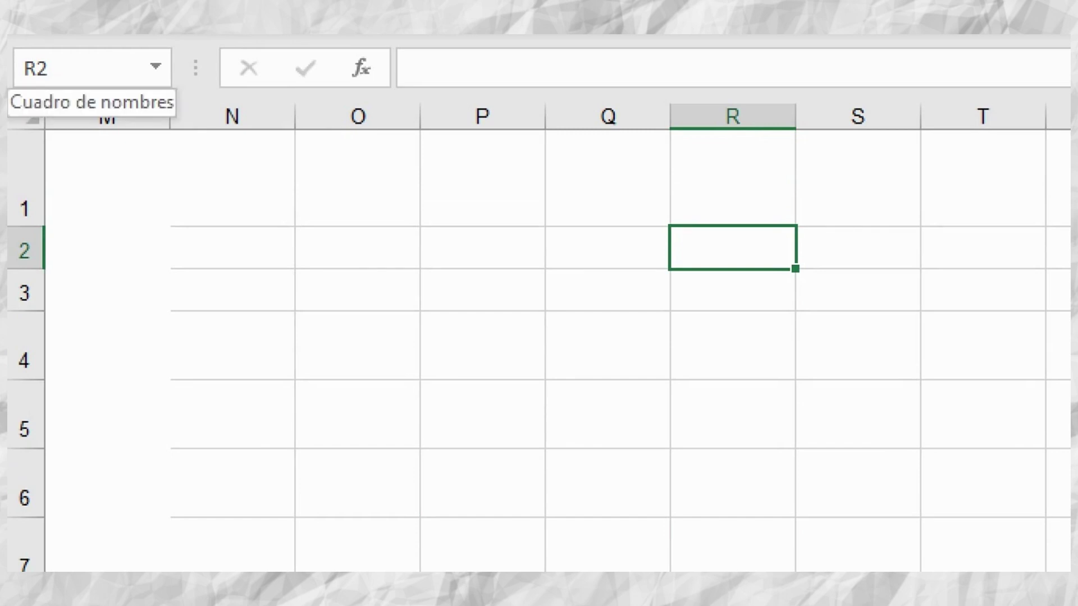
pyautogui.click(608, 178)
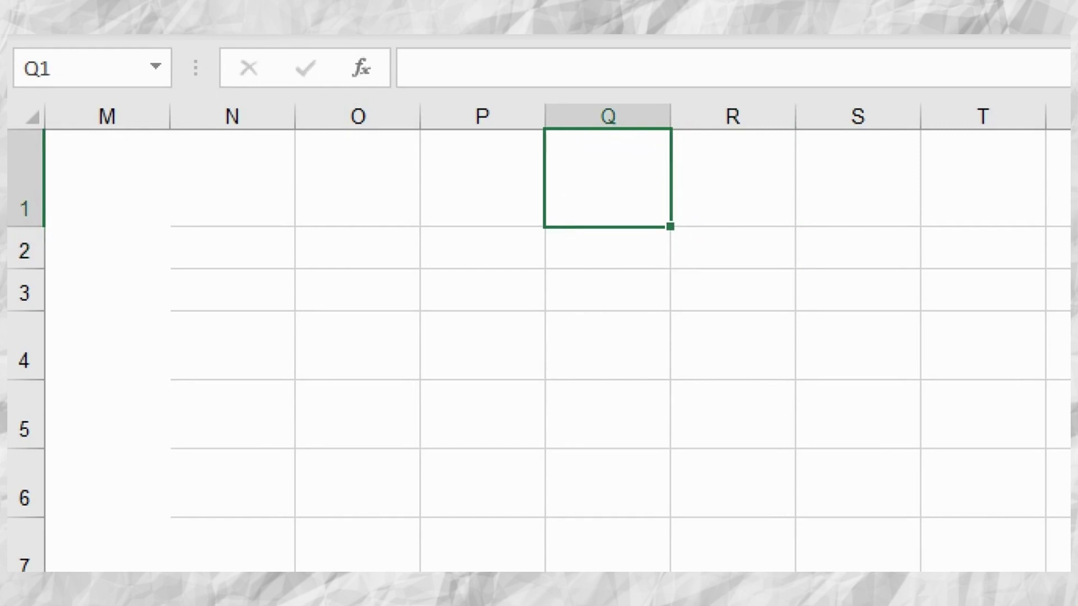
pyautogui.click(482, 290)
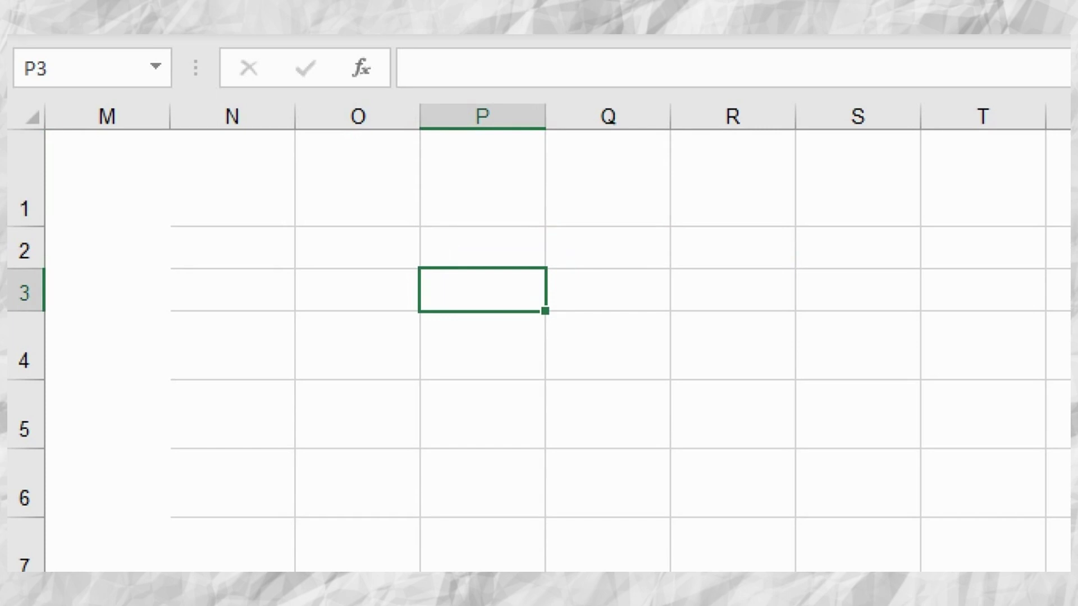
# Step: Highlight cell ranges in column P and the block P3:R7 as range examples, ending with only P3 selected
pyautogui.press('Up')
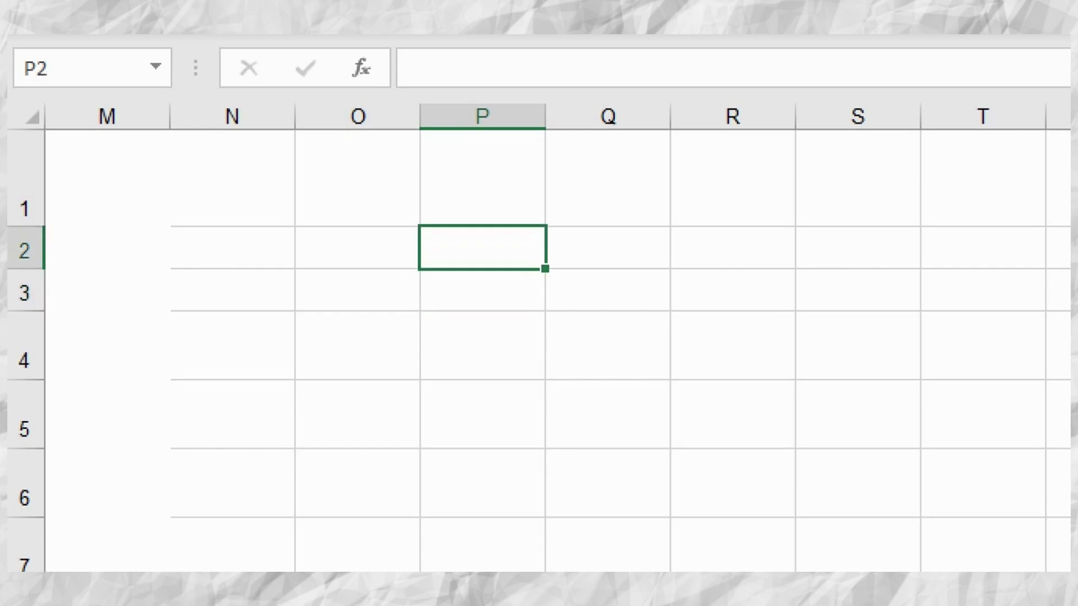
pyautogui.hotkey('shift', 'Down')
pyautogui.hotkey('shift', 'Down')
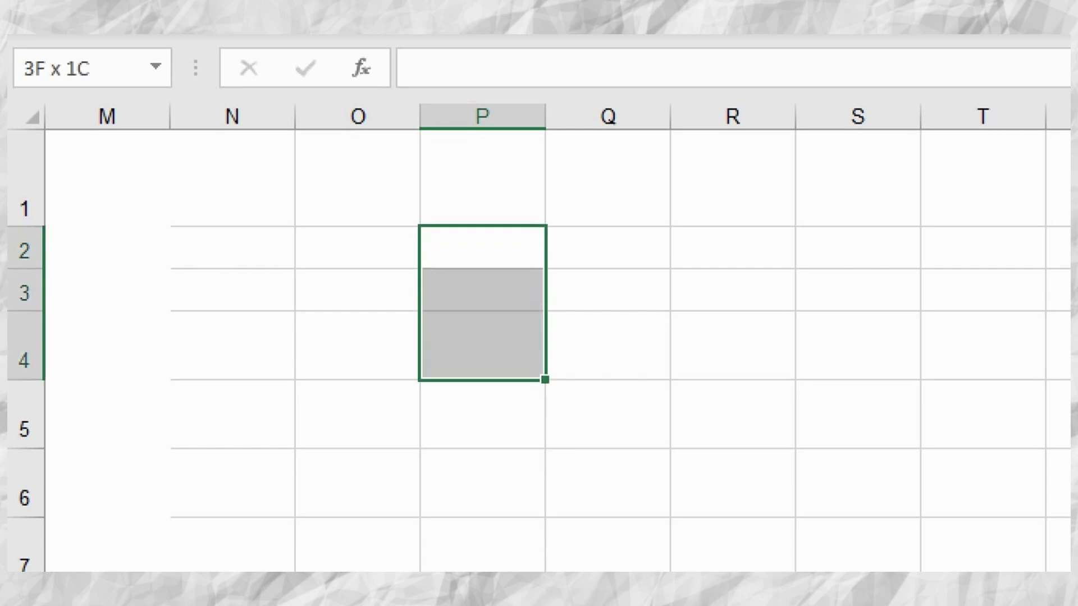
pyautogui.press('Down')
pyautogui.hotkey('shift', 'Down')
pyautogui.hotkey('shift', 'Down')
pyautogui.hotkey('shift', 'Down')
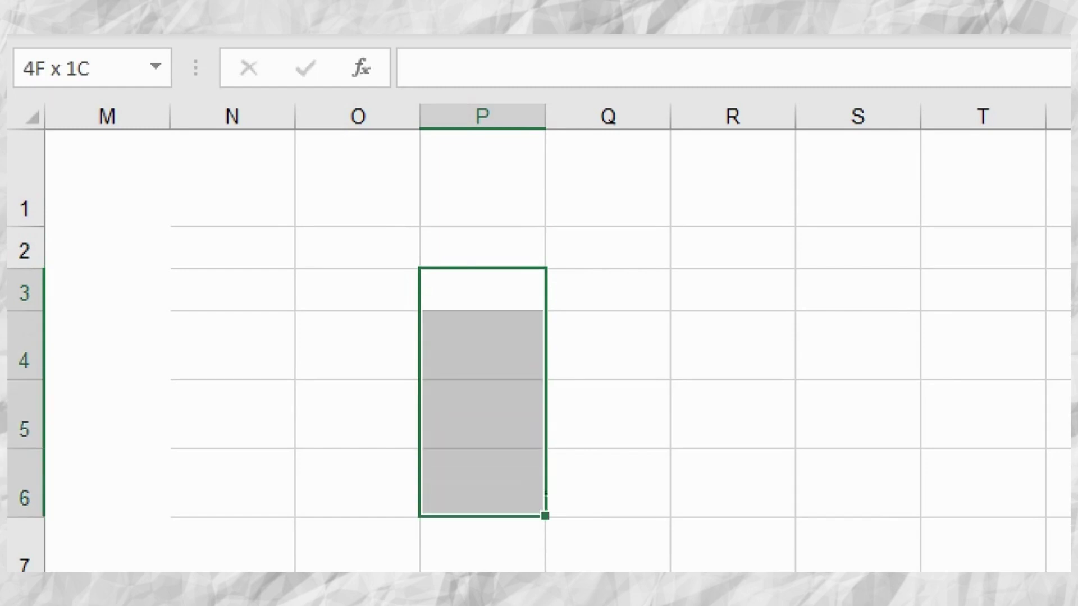
pyautogui.hotkey('shift', 'Down')
pyautogui.hotkey('shift', 'Right')
pyautogui.hotkey('shift', 'Right')
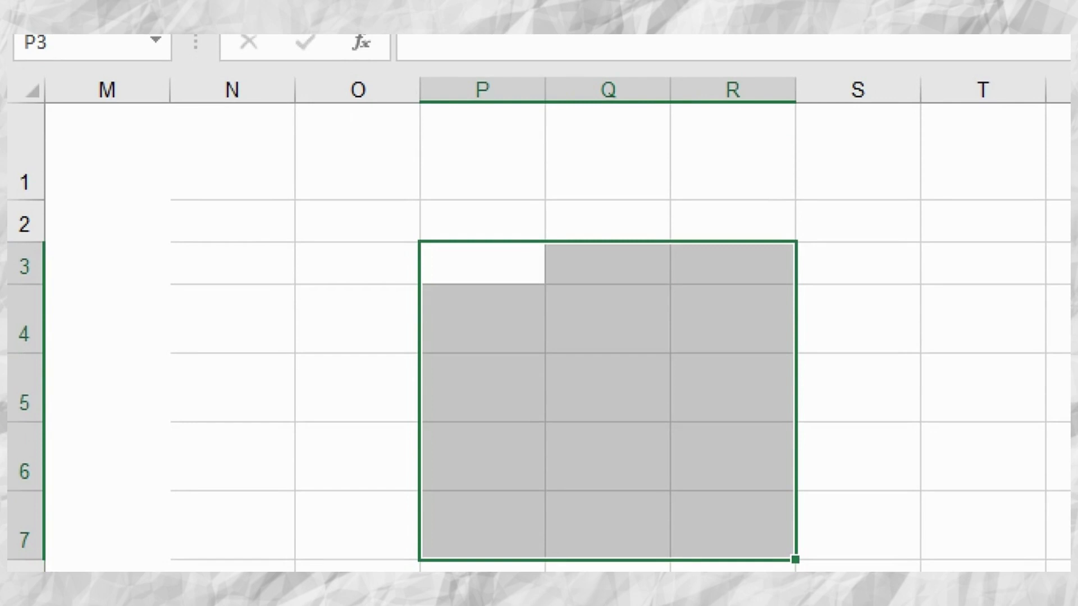
pyautogui.hotkey('shift', 'BackSpace')
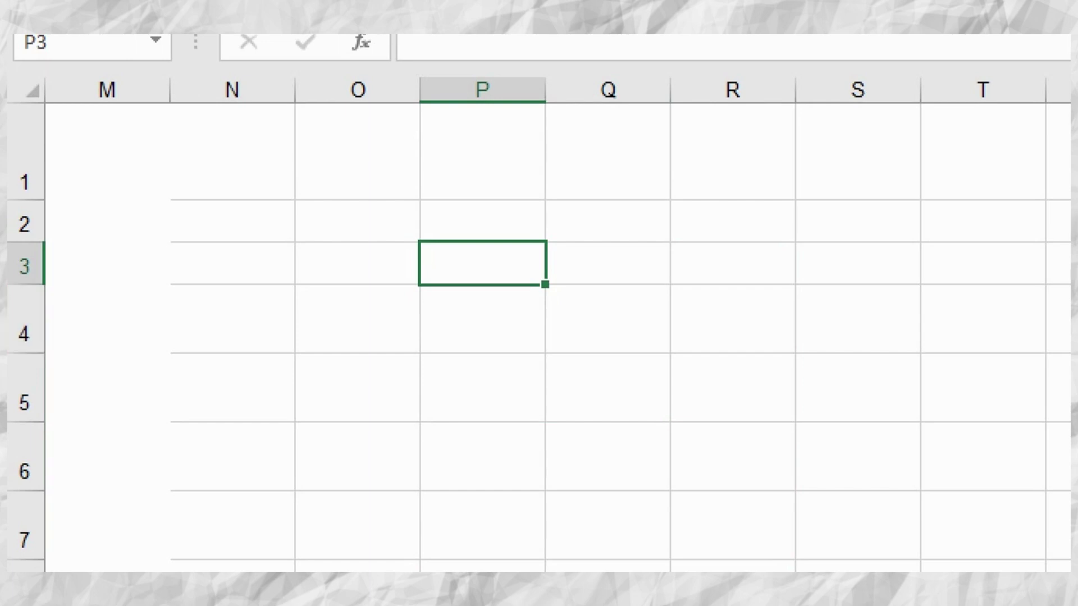
# Step: Return to the Relativa entry in C4 and open the Relativa sheet
pyautogui.press('Home')
pyautogui.click(635, 319)
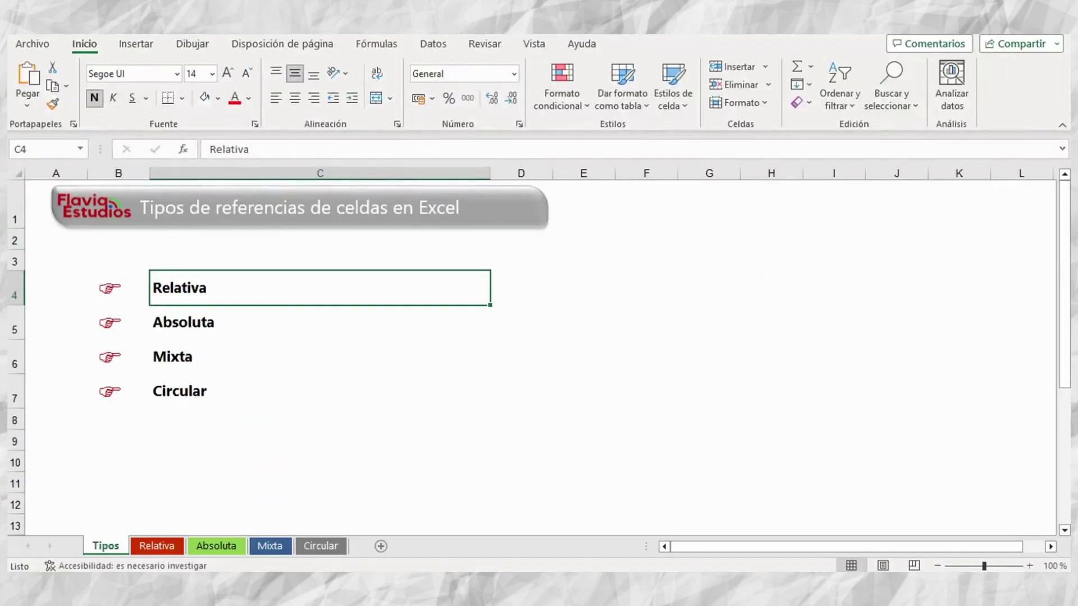
pyautogui.hotkey('ctrl', 'pagedown')
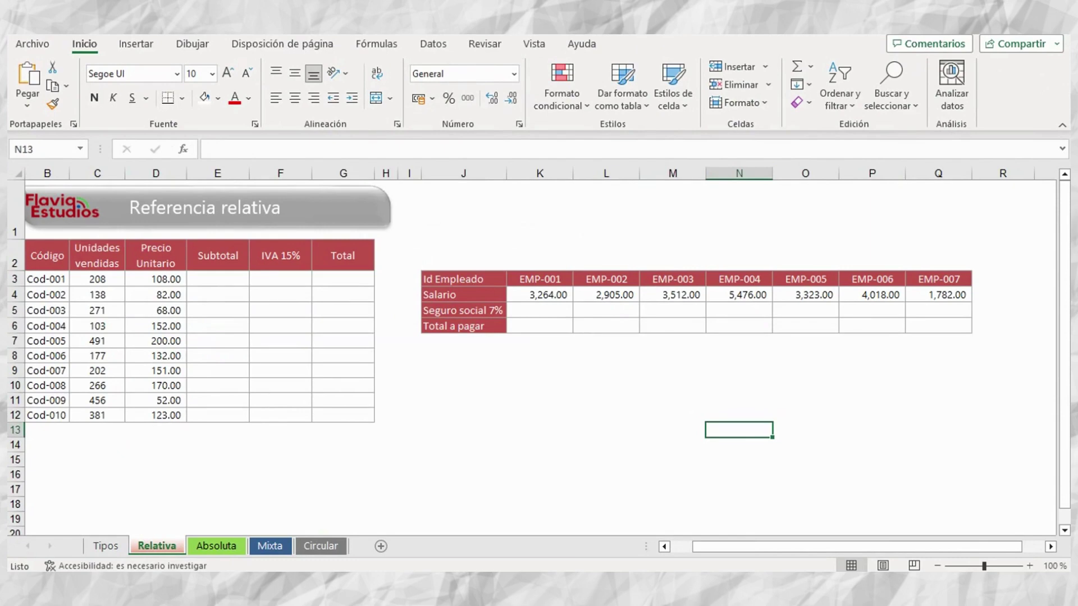
# Step: Calculate the Subtotal in E3 with the formula =C3*D3 and fill it down to E12
pyautogui.click(217, 279)
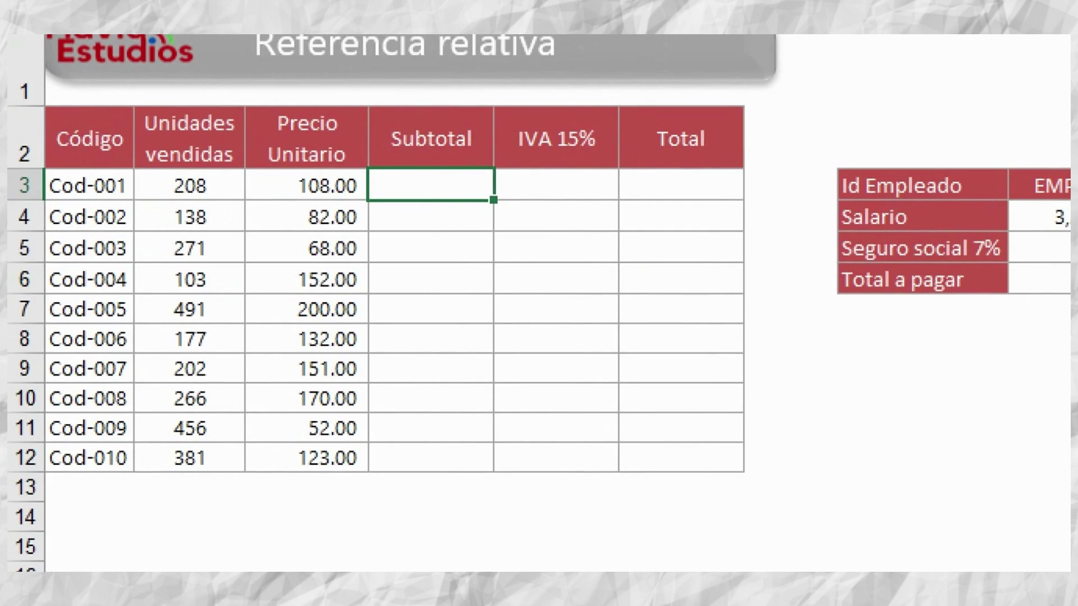
pyautogui.write('=')
pyautogui.click(190, 186)
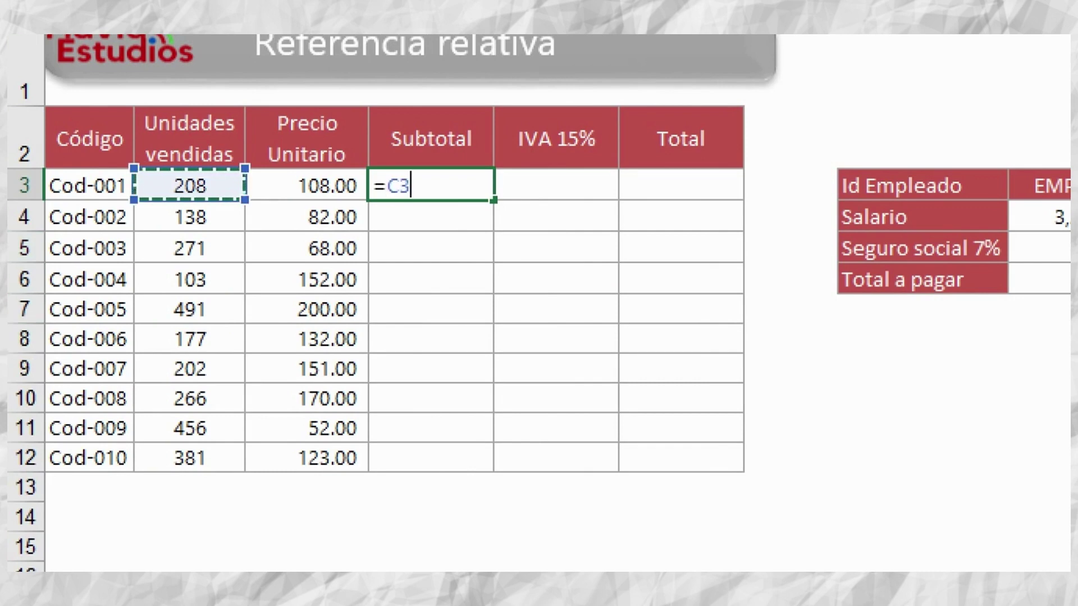
pyautogui.write('*')
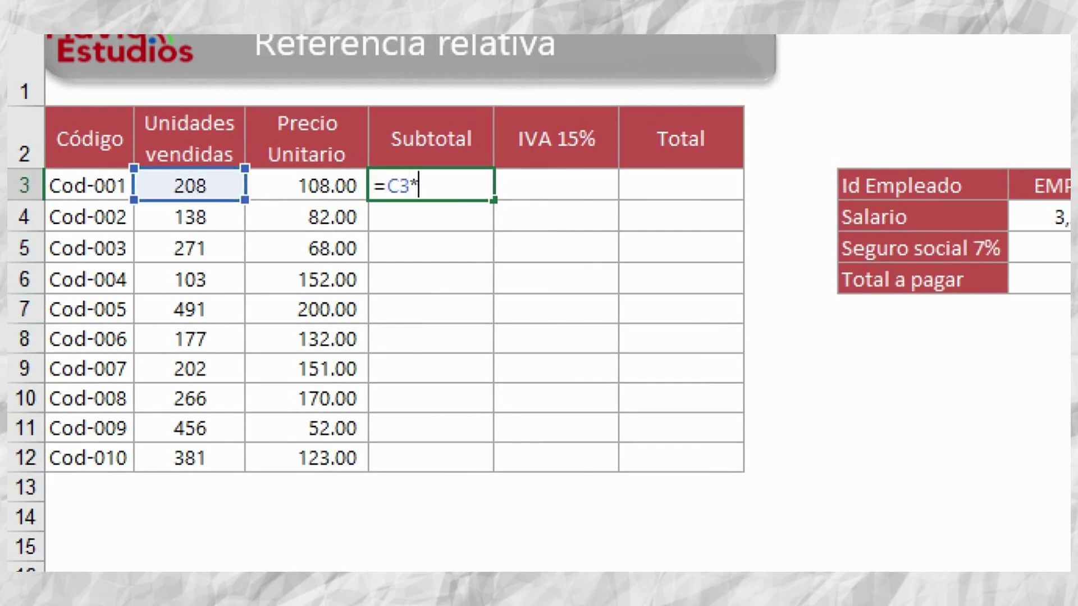
pyautogui.click(307, 186)
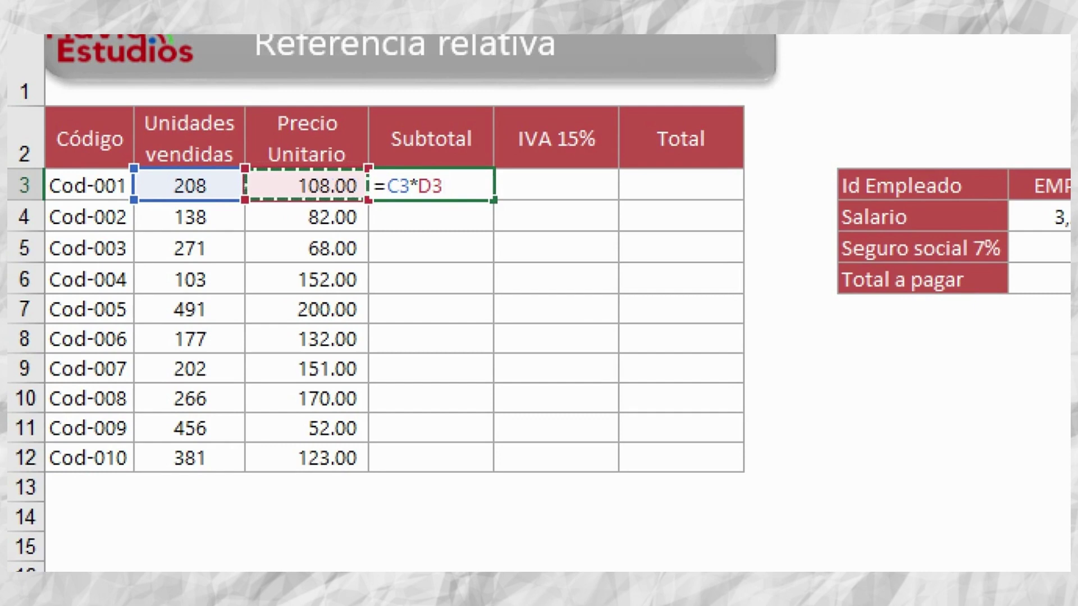
pyautogui.press('Return')
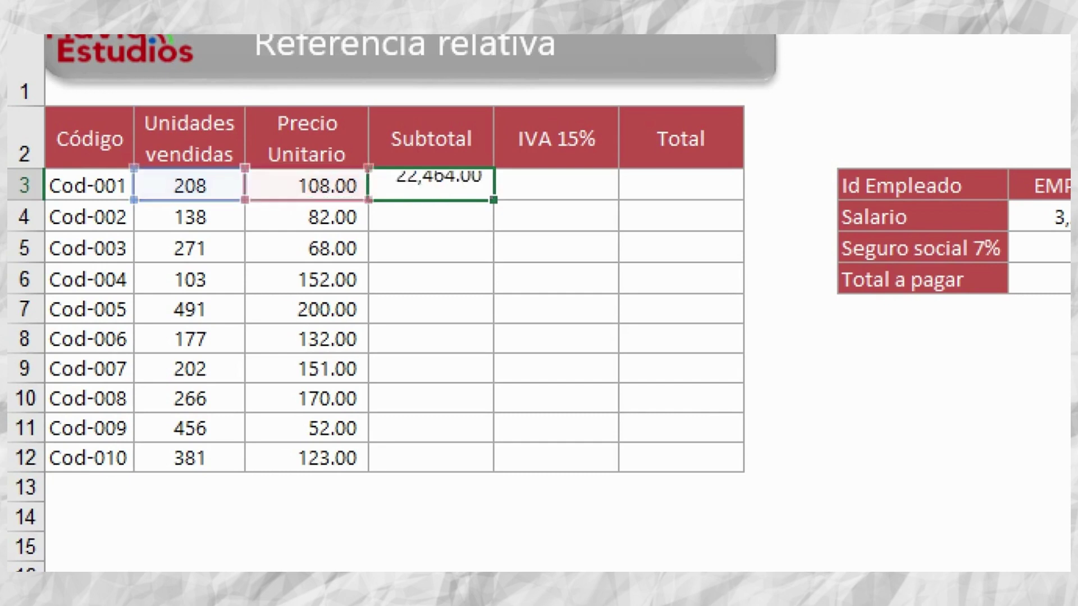
pyautogui.click(431, 186)
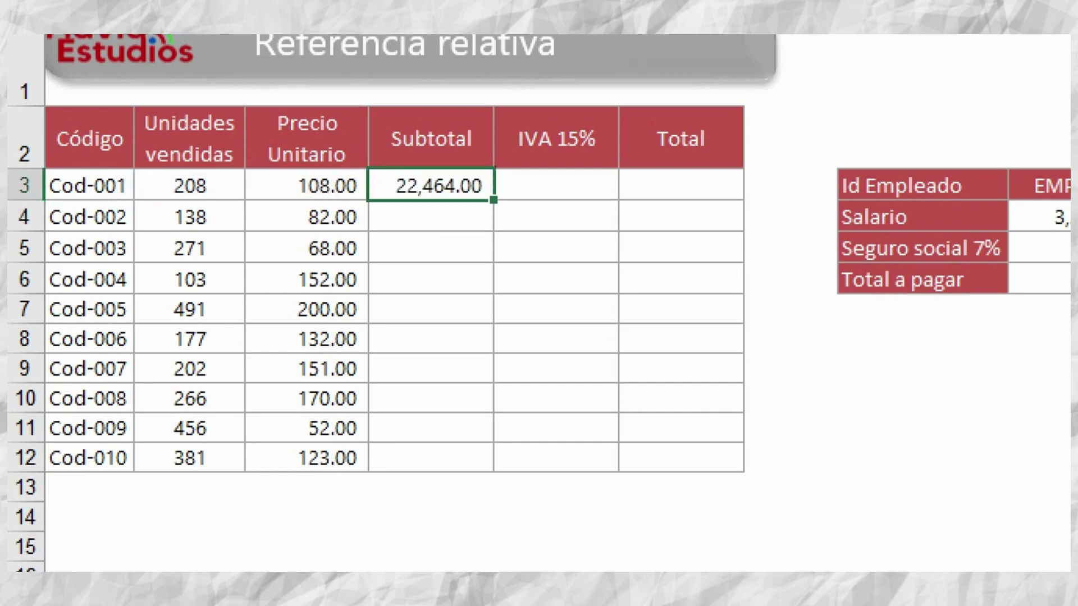
pyautogui.doubleClick(494, 200)
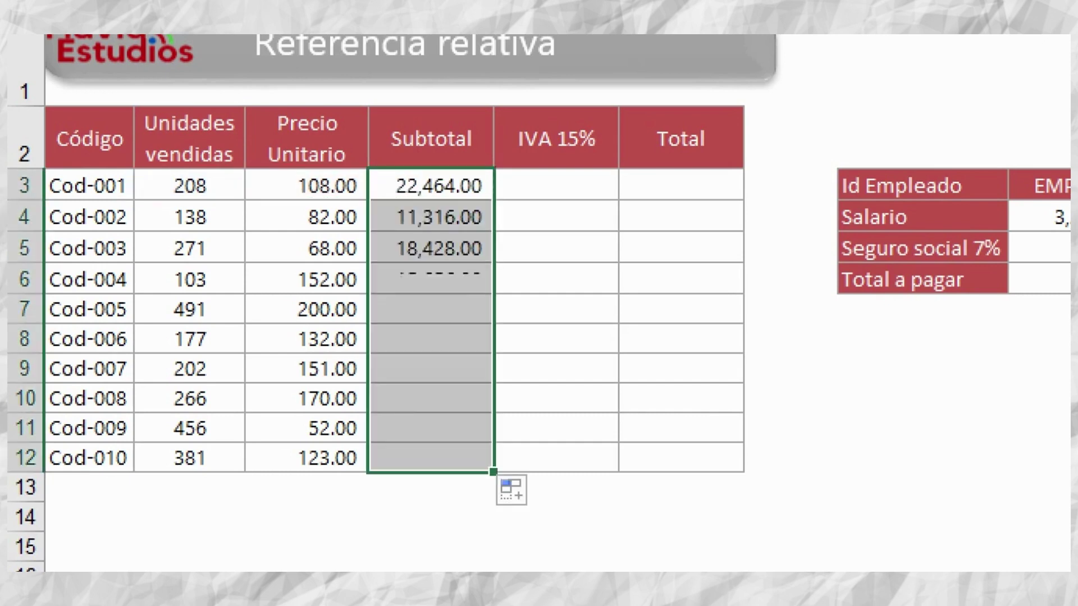
# Step: Inspect the Subtotal formula in E3, highlighting its C3 reference, and leave it unchanged
pyautogui.doubleClick(448, 186)
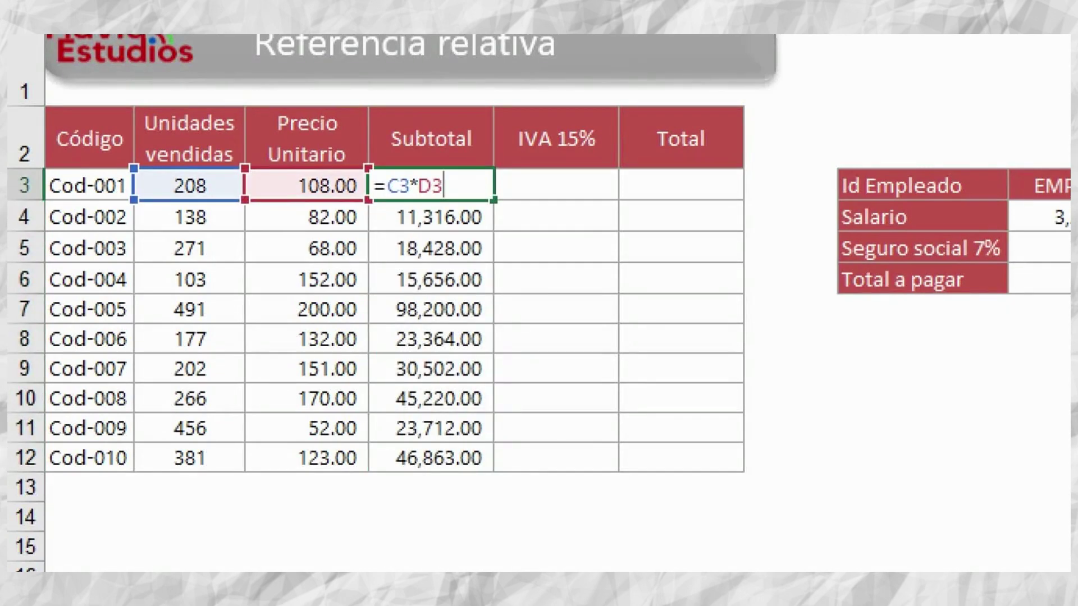
pyautogui.moveTo(410, 186); pyautogui.dragTo(387, 186)
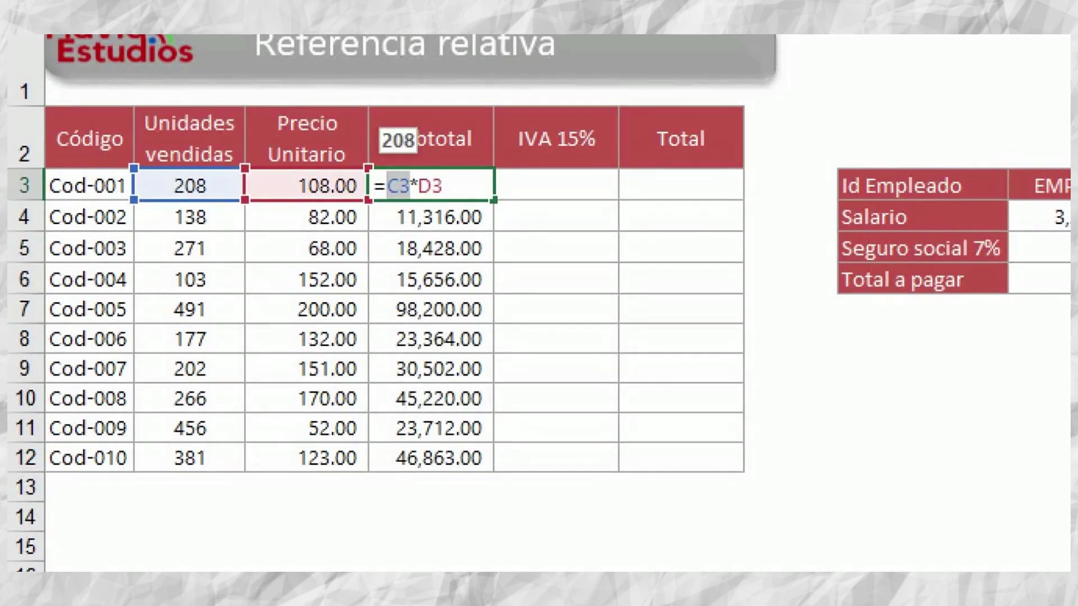
pyautogui.press('Return')
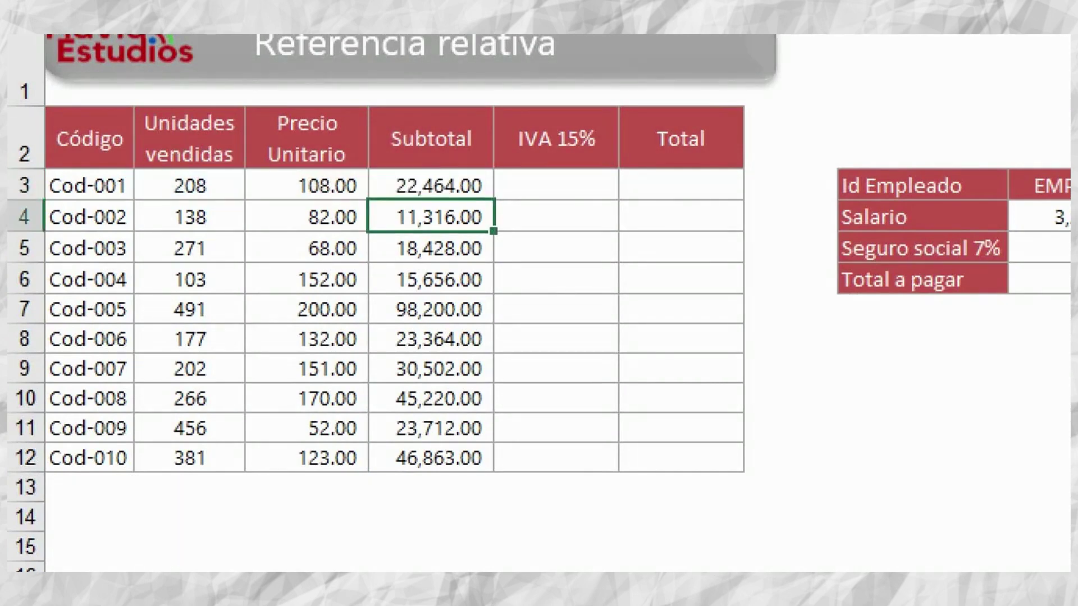
# Step: Fill the formula in E3 down to E12 again and select the copied results in E4:E12
pyautogui.press('Up')
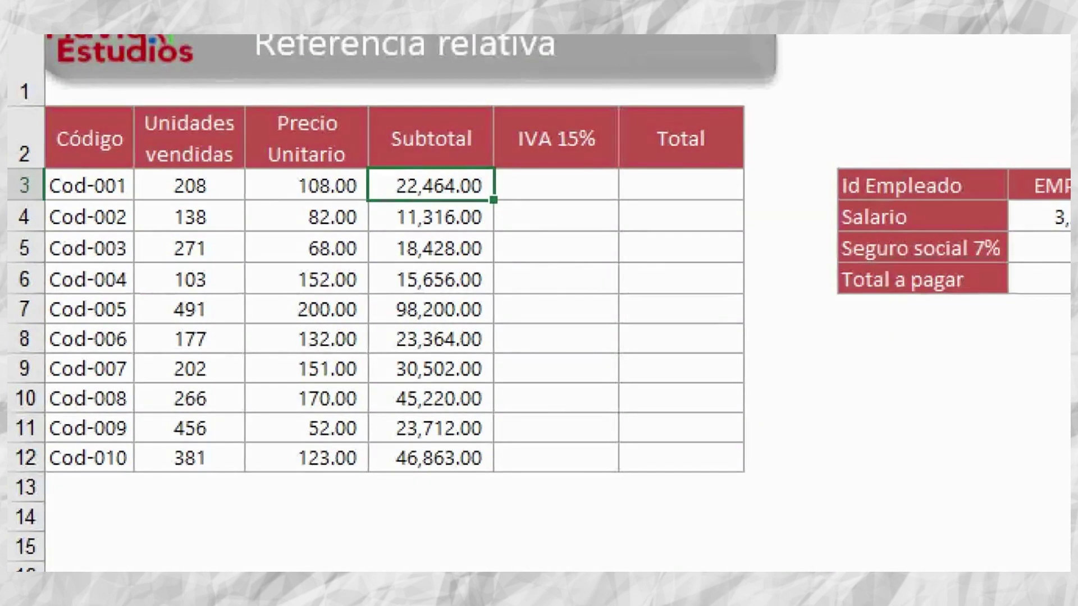
pyautogui.doubleClick(493, 200)
pyautogui.moveTo(431, 217); pyautogui.dragTo(431, 458)
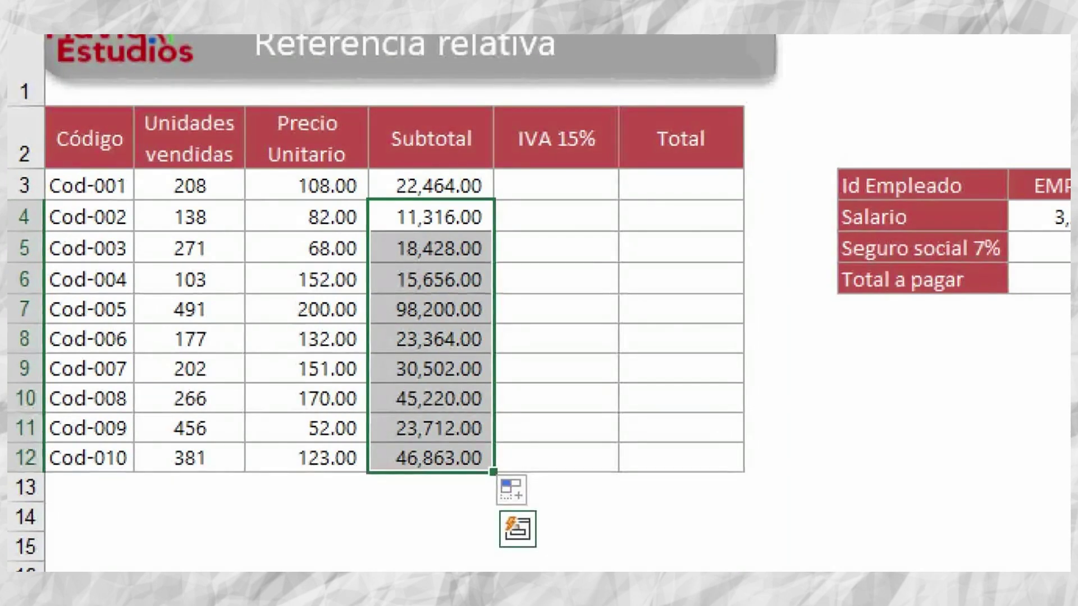
# Step: Inspect the copied Subtotal formulas in E4 through E7 one by one to check their row references, leaving them unchanged
pyautogui.click(431, 218)
pyautogui.press('F2')
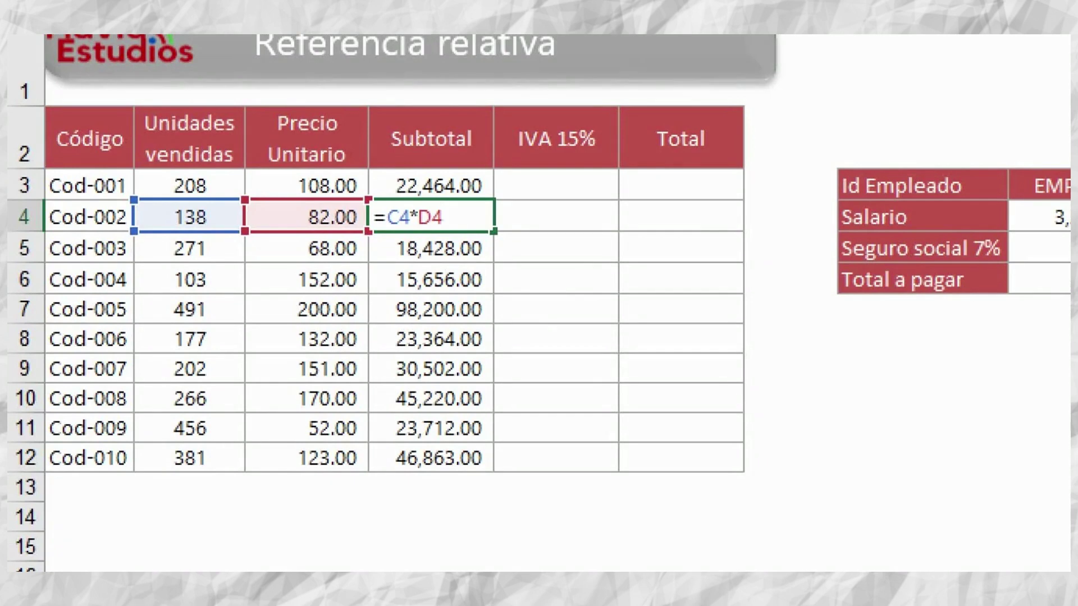
pyautogui.press('Return')
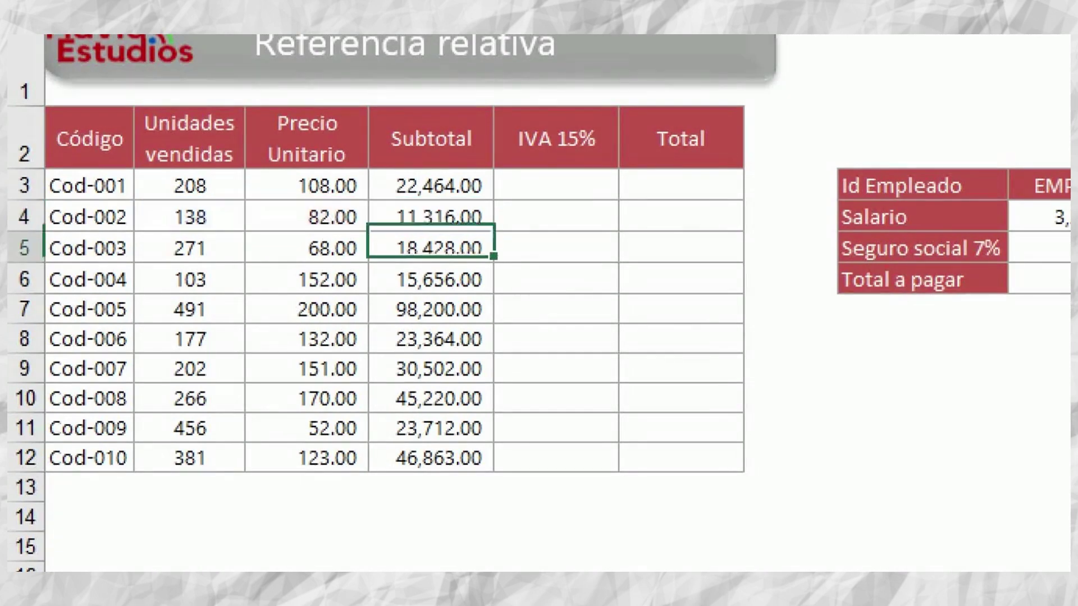
pyautogui.write('=C5*D5')
pyautogui.press('Return')
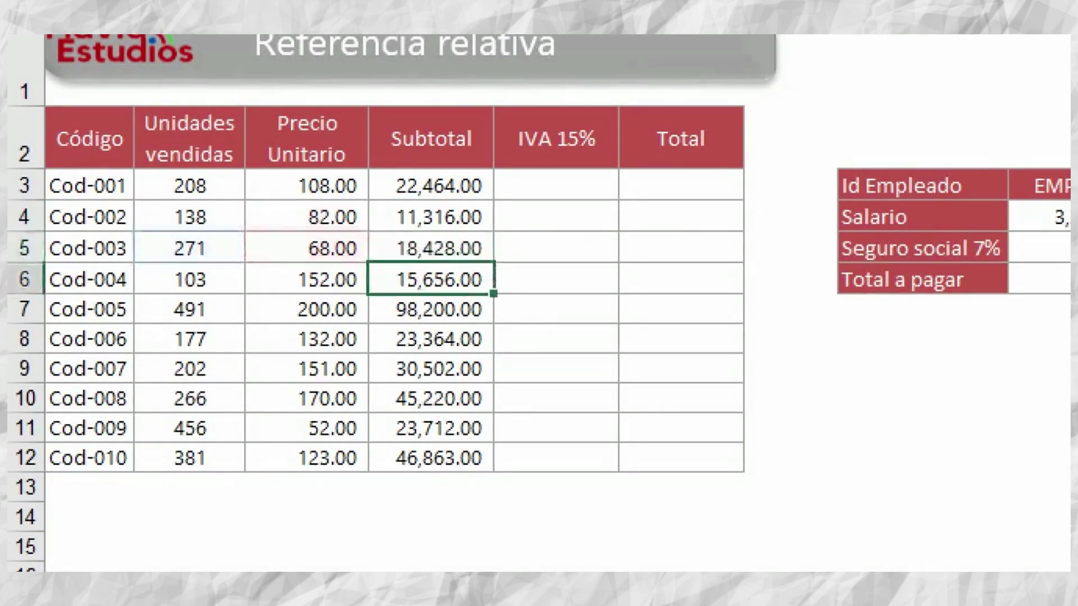
pyautogui.write('=C6*D6')
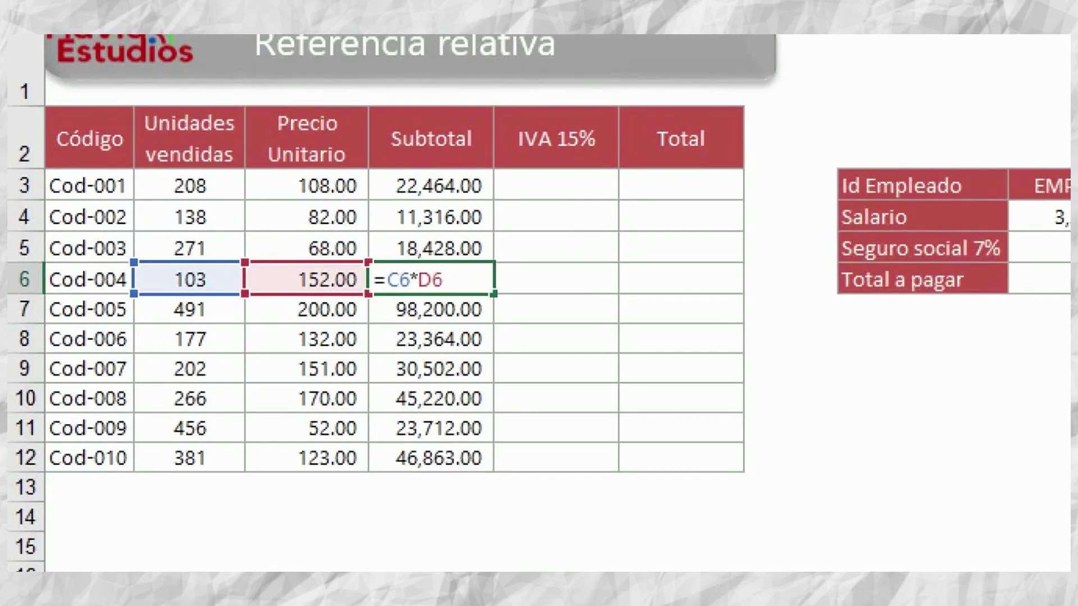
pyautogui.press('Return')
pyautogui.write('=C7*D7')
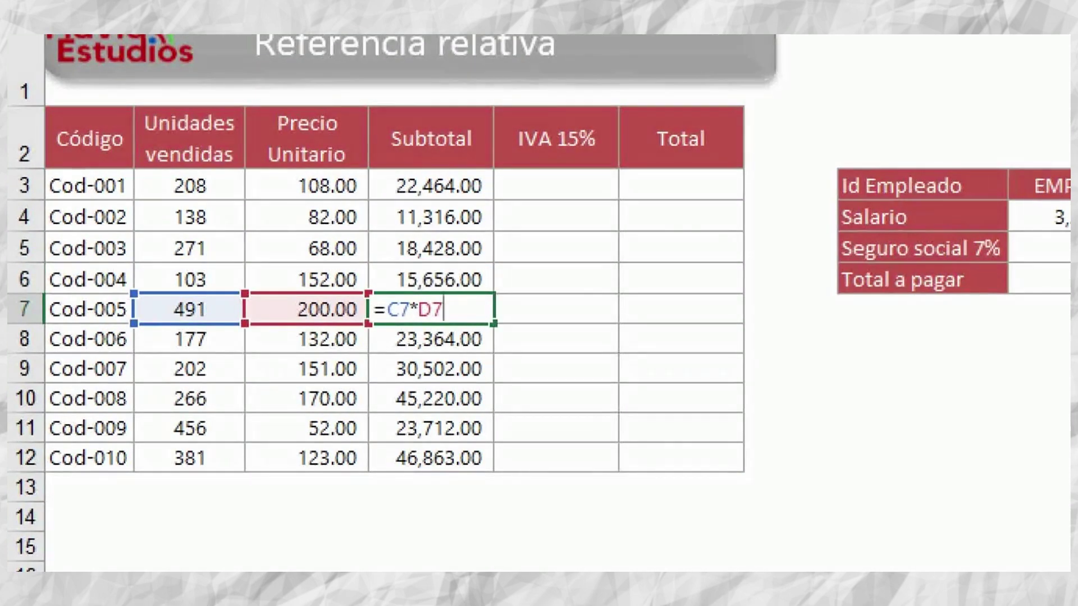
pyautogui.press('Return')
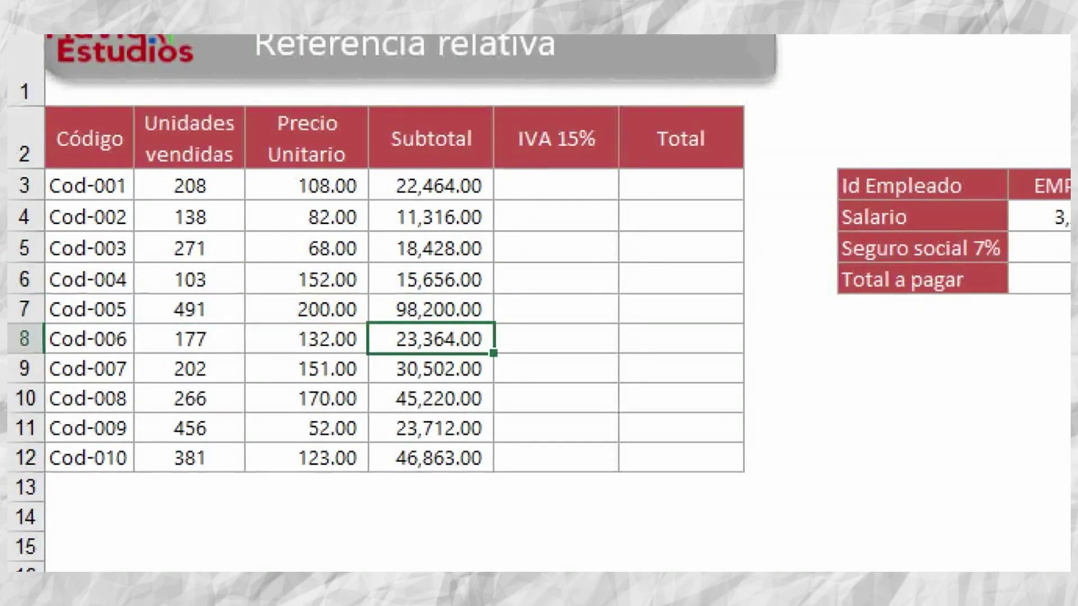
# Step: Fill the Subtotal formula in E3 down through E12 once more, keeping E3:E12 selected
pyautogui.click(430, 185)
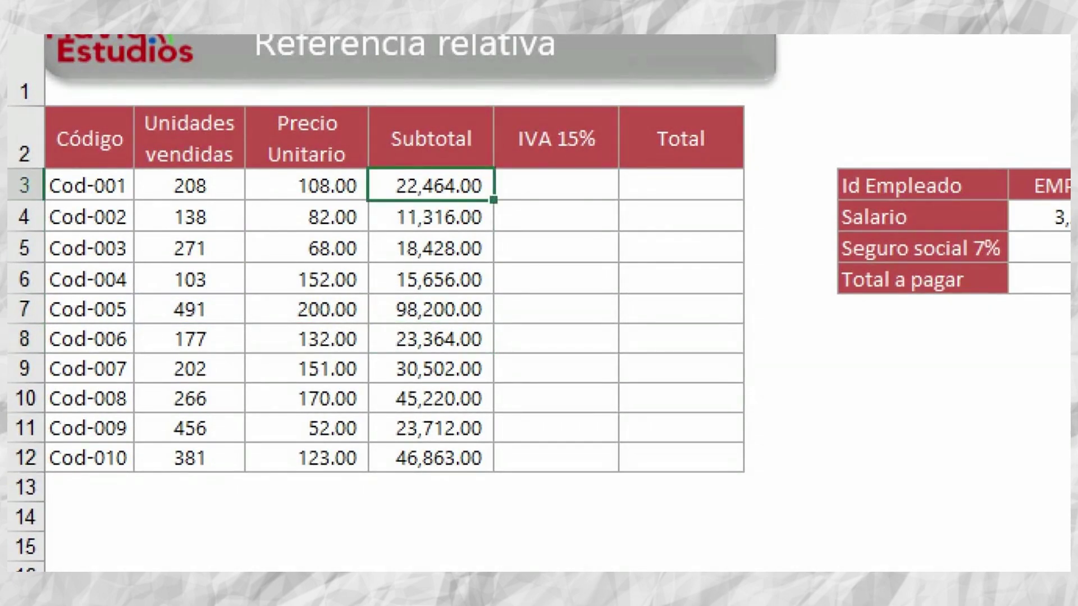
pyautogui.hotkey('shift', 'Down')
pyautogui.hotkey('shift', 'Down')
pyautogui.hotkey('shift', 'Down')
pyautogui.hotkey('shift', 'Down')
pyautogui.hotkey('shift', 'Down')
pyautogui.hotkey('shift', 'Down')
pyautogui.hotkey('shift', 'Down')
pyautogui.hotkey('shift', 'Down')
pyautogui.hotkey('shift', 'Down')
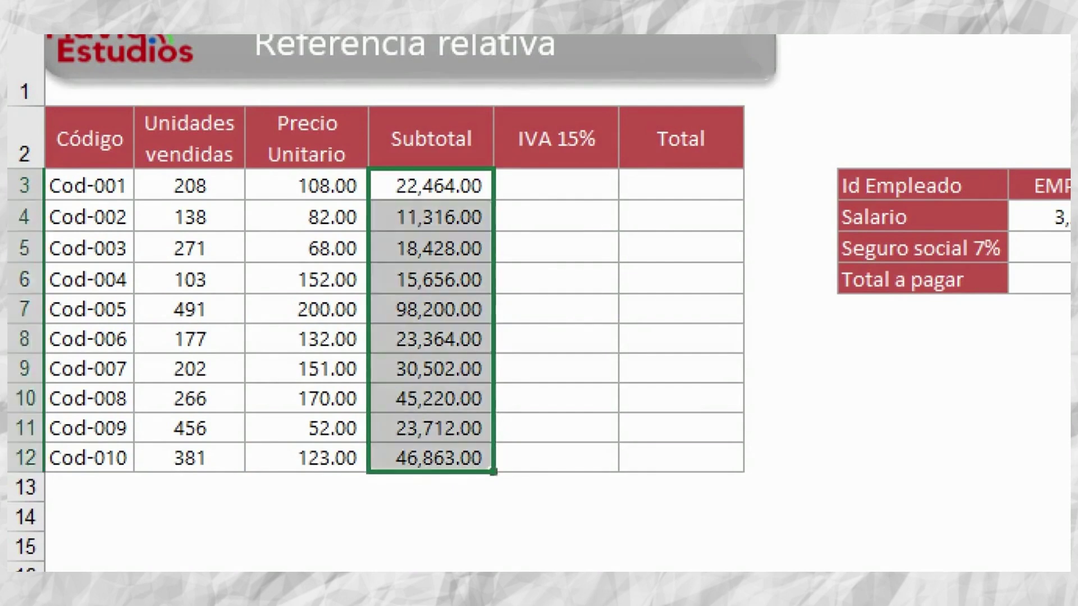
# Step: Calculate the IVA 15% for Cod-001 in F3 with the formula =E3*15%
pyautogui.click(556, 186)
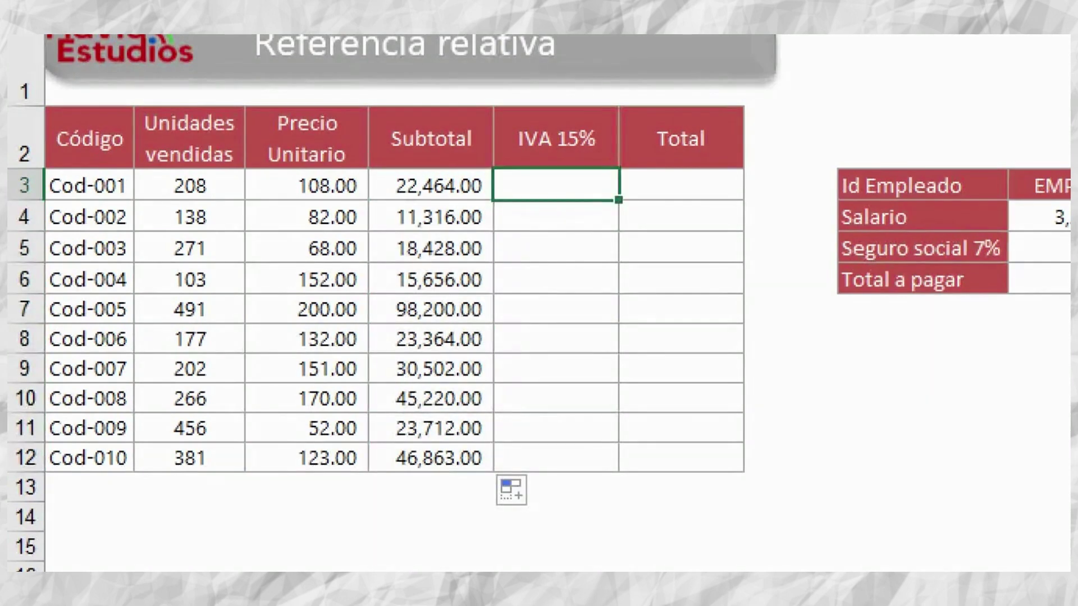
pyautogui.write('=')
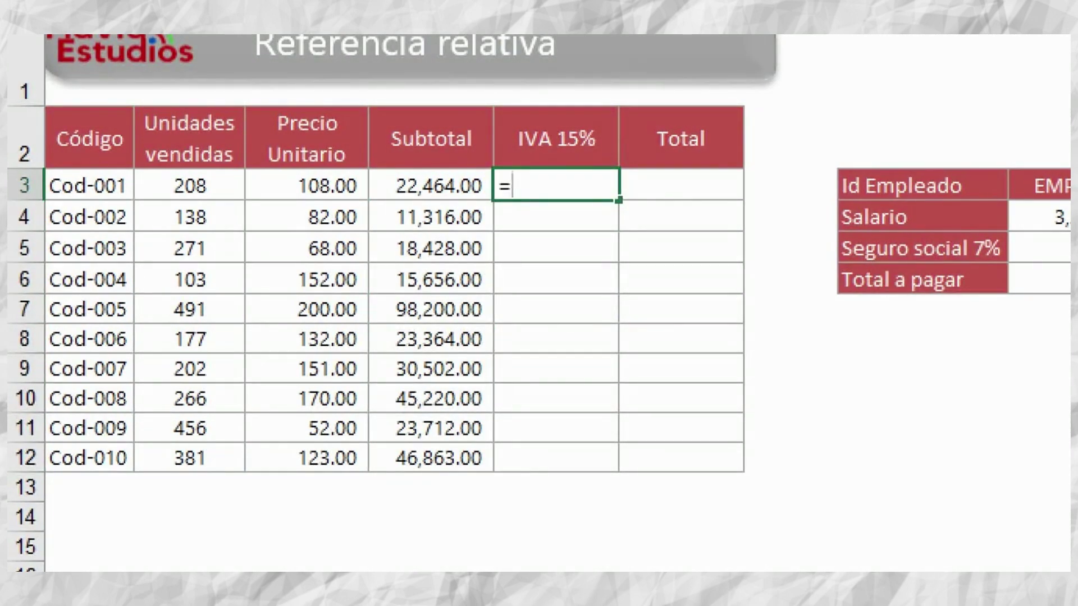
pyautogui.click(431, 186)
pyautogui.write('*')
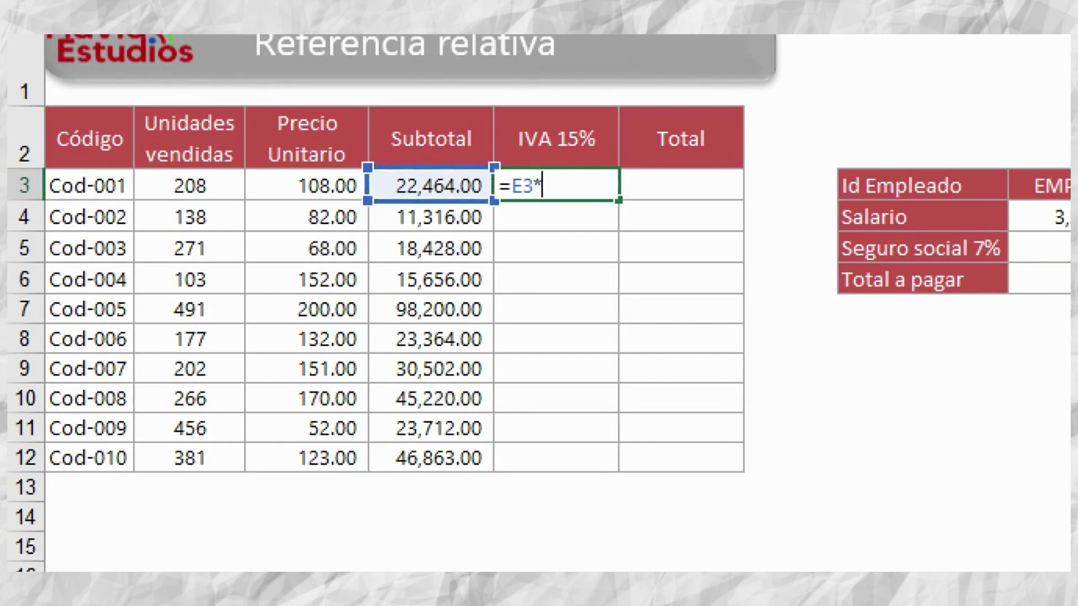
pyautogui.write('15%')
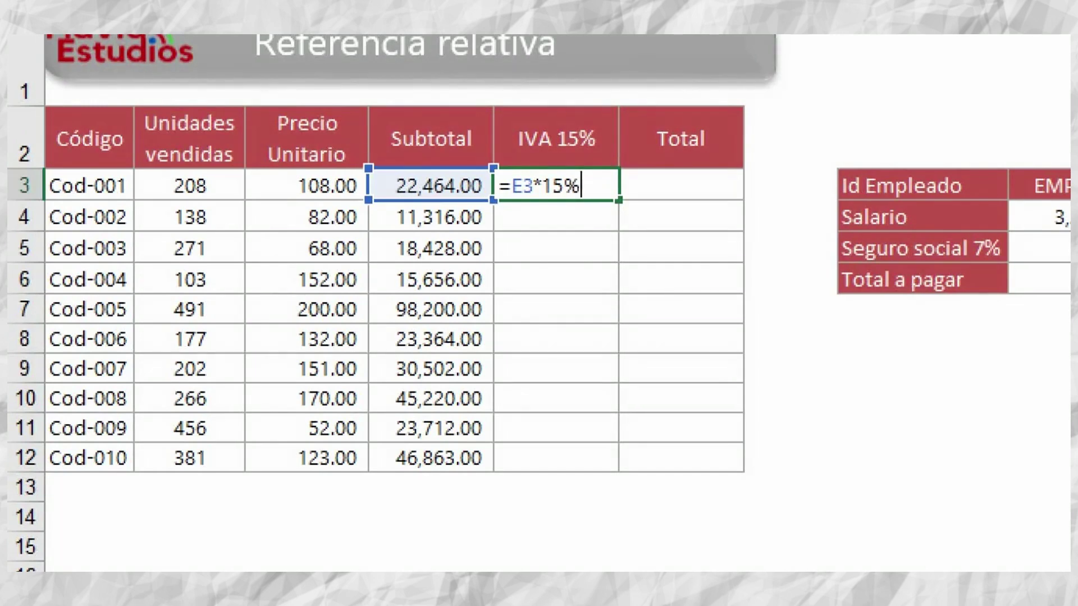
pyautogui.press('Return')
# Step: Calculate the Total for Cod-001 in G3 by adding subtotal and tax with the formula =E3+F3
pyautogui.click(680, 185)
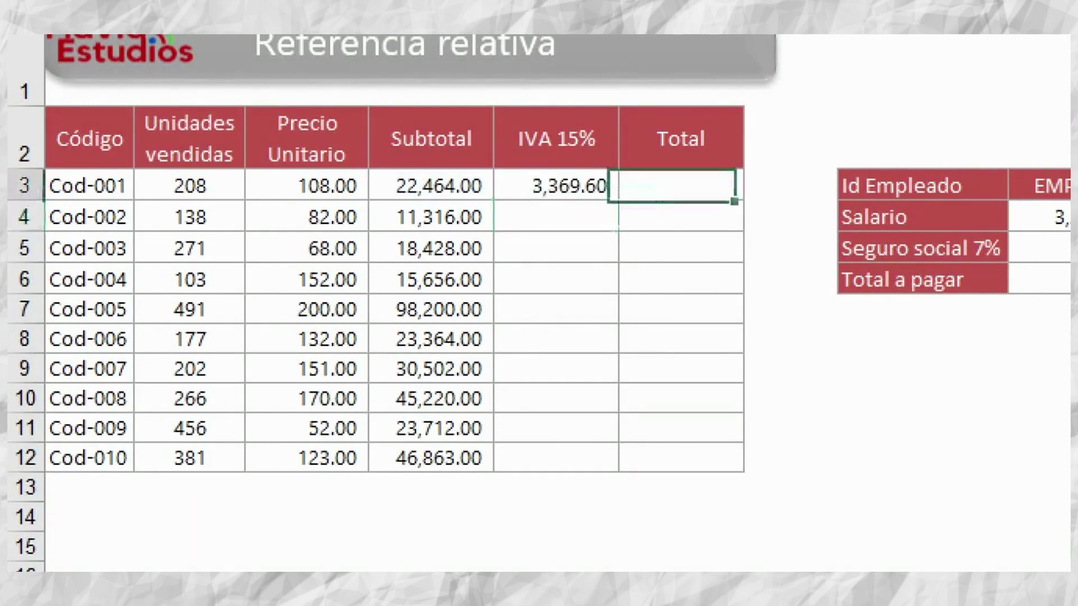
pyautogui.write('=')
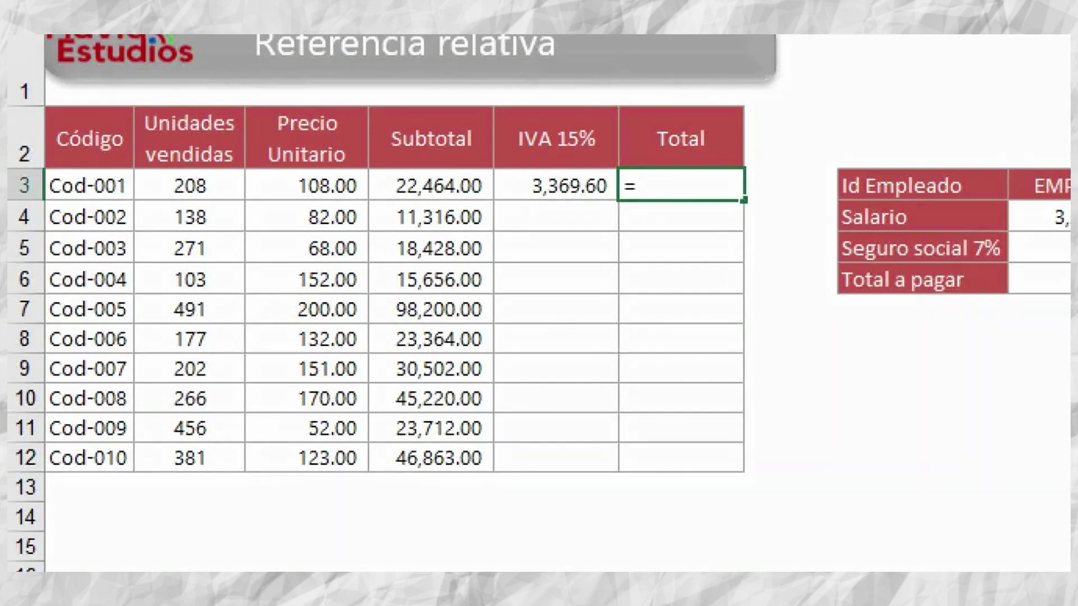
pyautogui.click(431, 186)
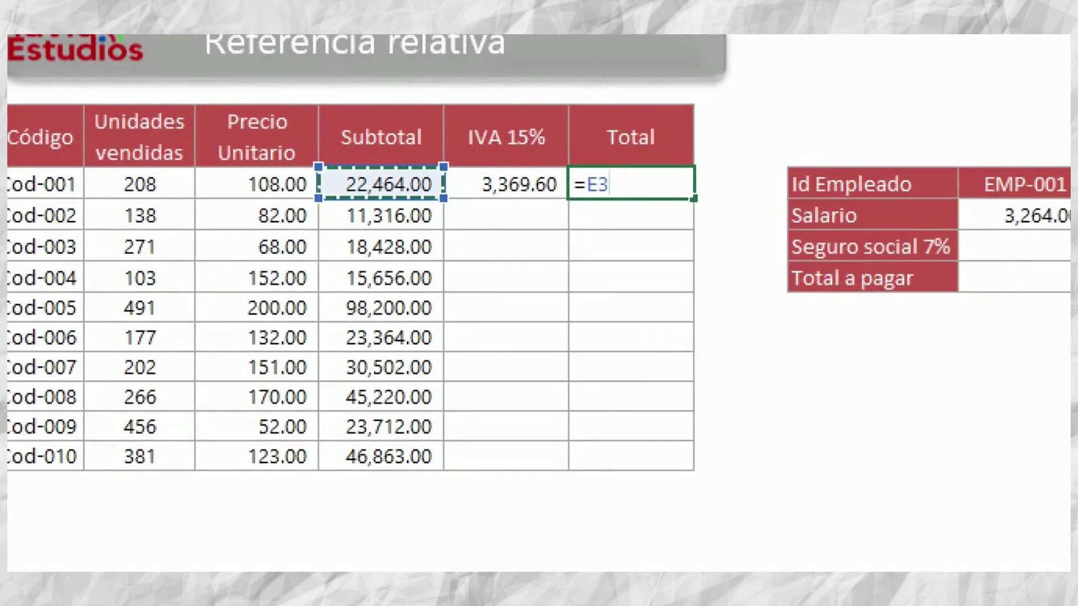
pyautogui.write('+')
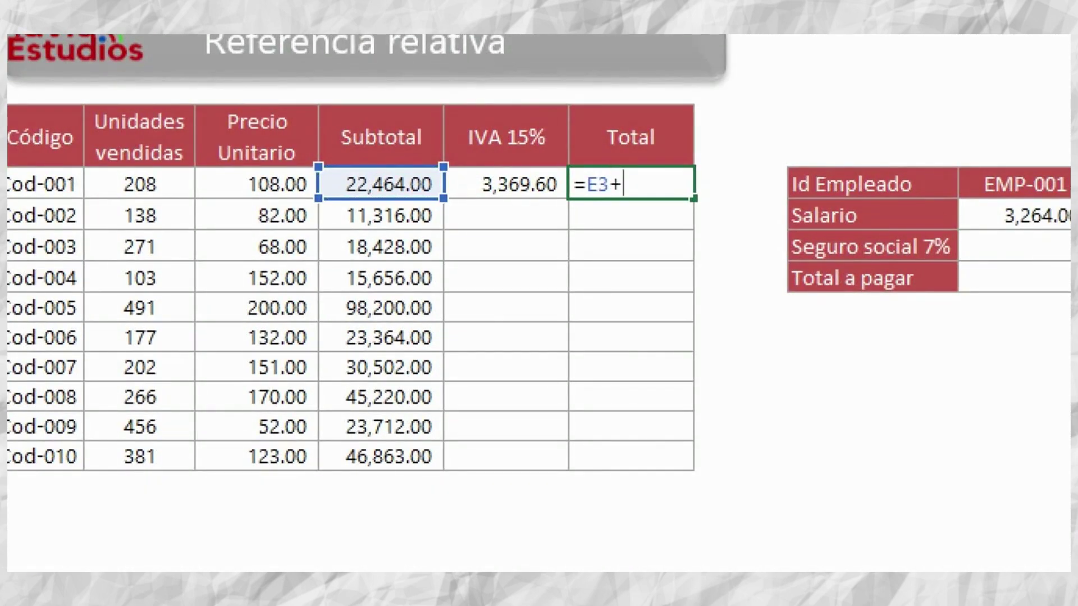
pyautogui.click(506, 184)
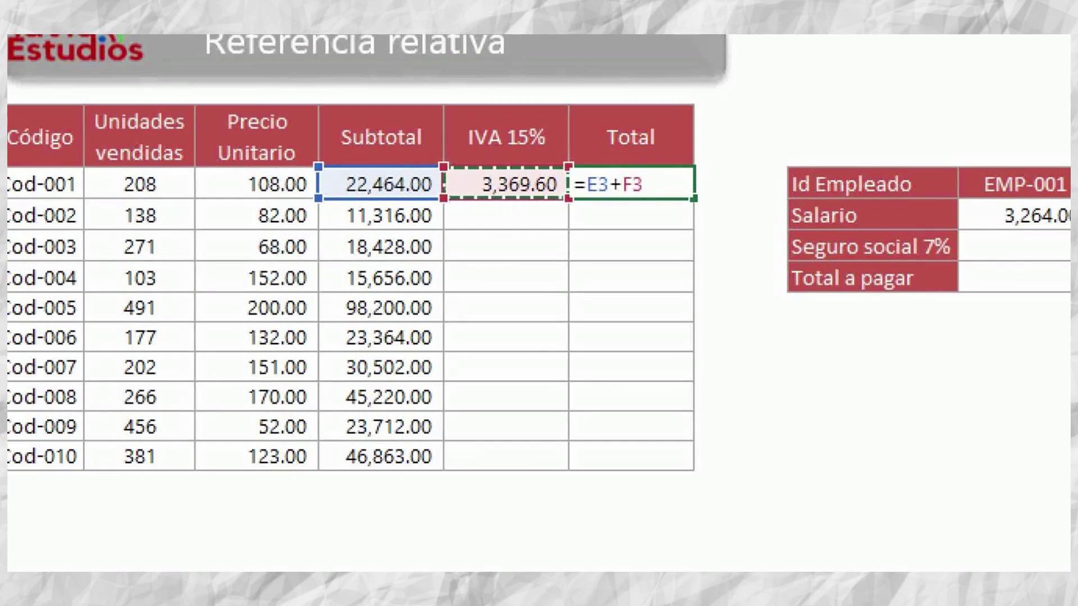
pyautogui.press('Return')
# Step: Fill the IVA 15% and Total formulas in F3:G3 down to row 12 and go to the last filled pair, F12:G12
pyautogui.moveTo(505, 184); pyautogui.dragTo(631, 184)
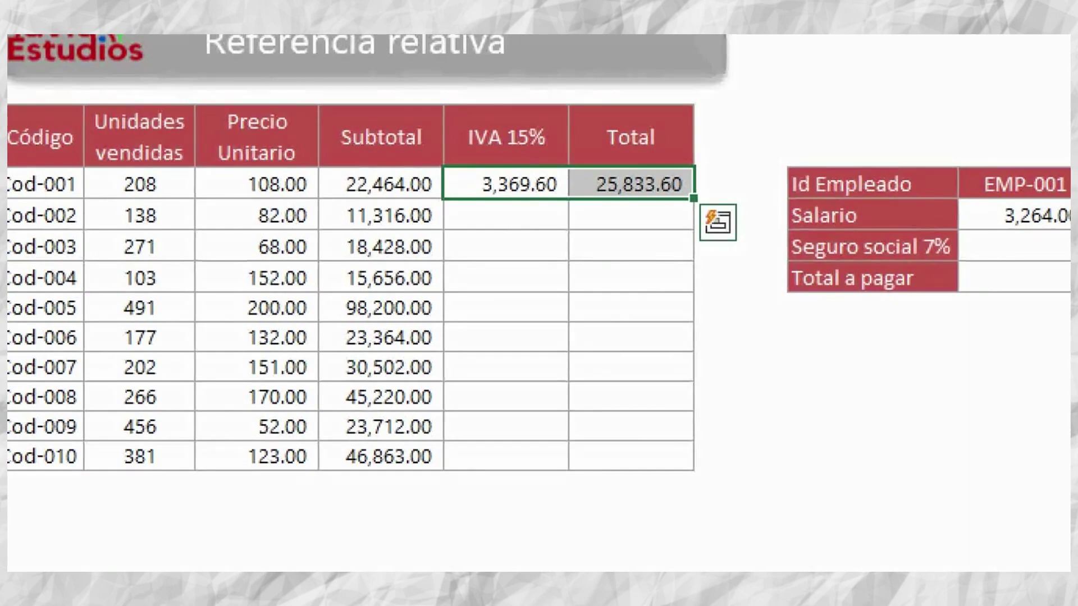
pyautogui.doubleClick(694, 199)
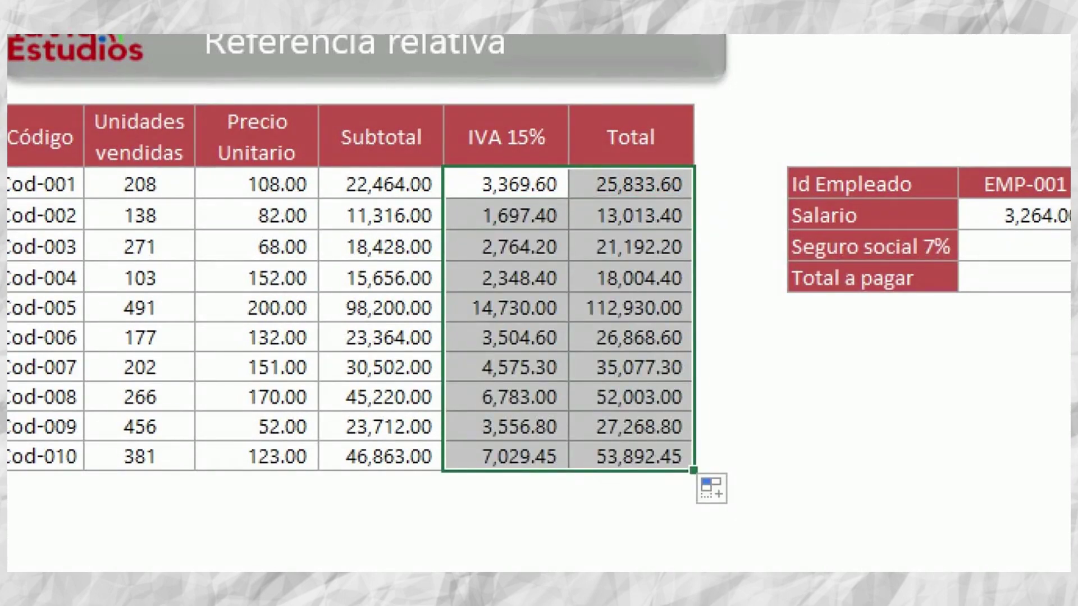
pyautogui.moveTo(505, 184); pyautogui.dragTo(631, 184)
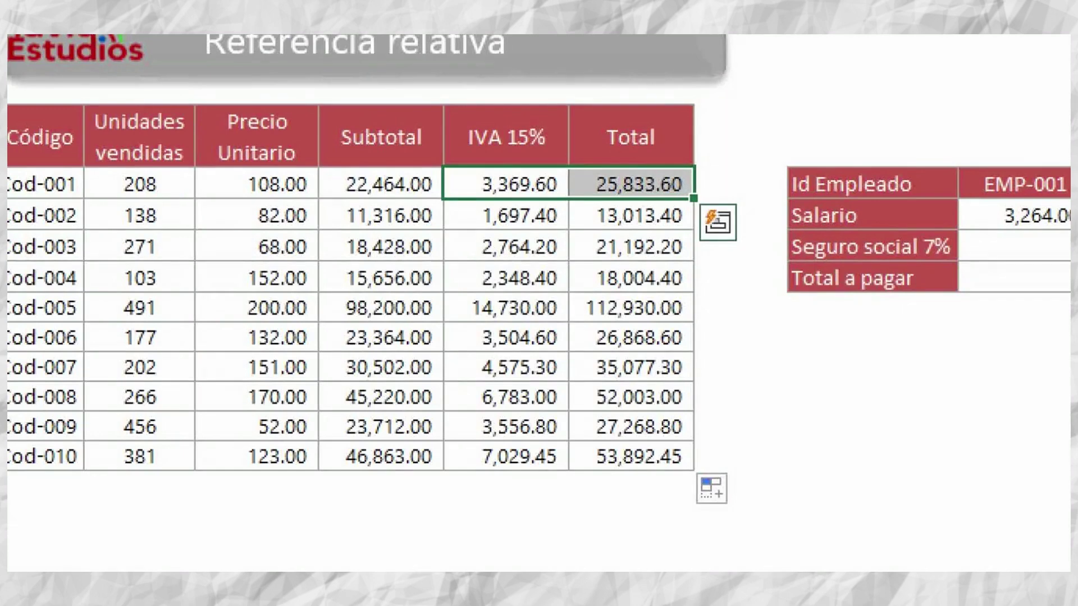
pyautogui.hotkey('ctrl', 'Down')
pyautogui.hotkey('shift', 'Right')
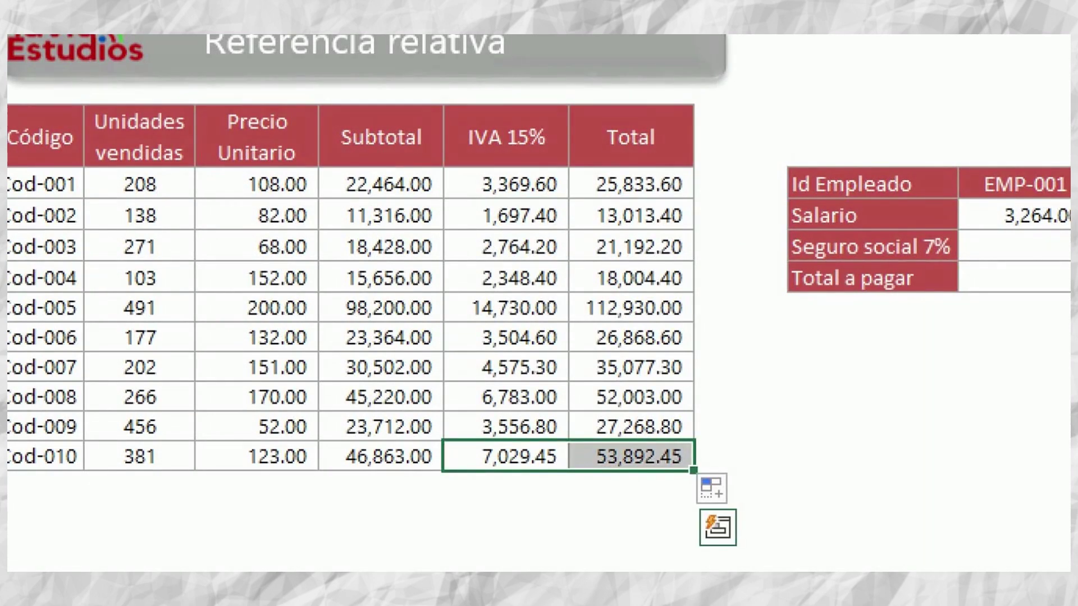
# Step: Inspect the IVA 15% formulas in F3 through F7 one by one to check their Subtotal references, leaving them unchanged
pyautogui.click(506, 184)
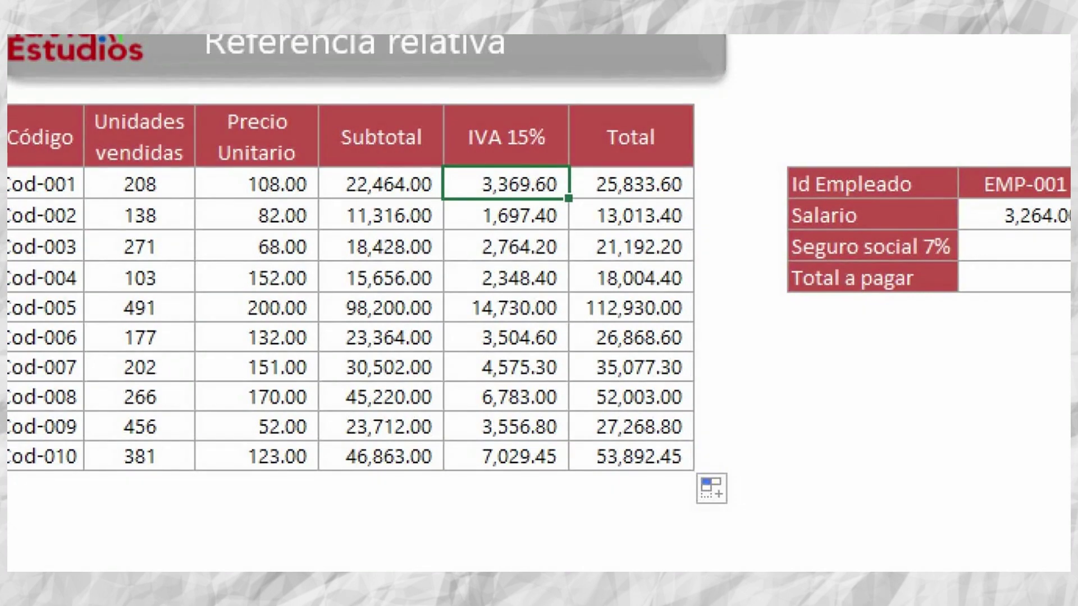
pyautogui.press('F2')
pyautogui.press('Return')
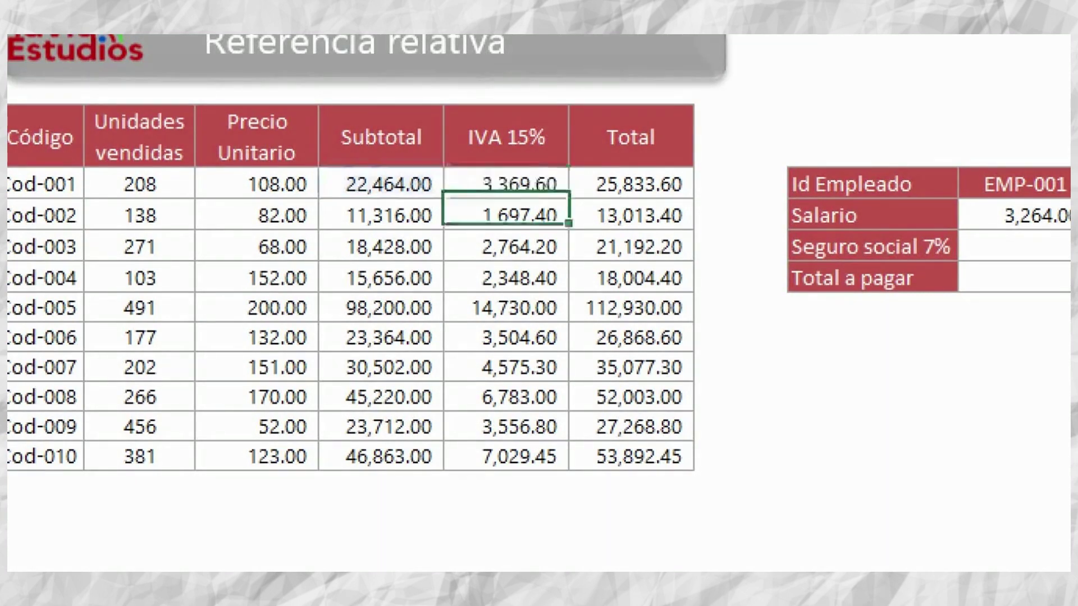
pyautogui.press('F2')
pyautogui.press('Return')
pyautogui.press('F2')
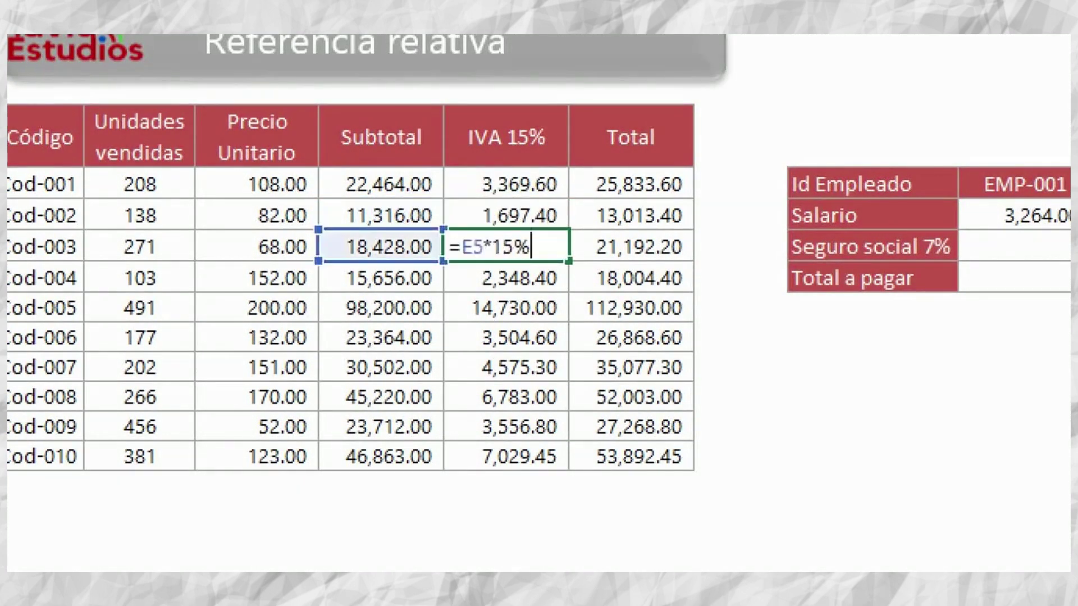
pyautogui.press('Return')
pyautogui.press('F2')
pyautogui.press('Return')
pyautogui.press('F2')
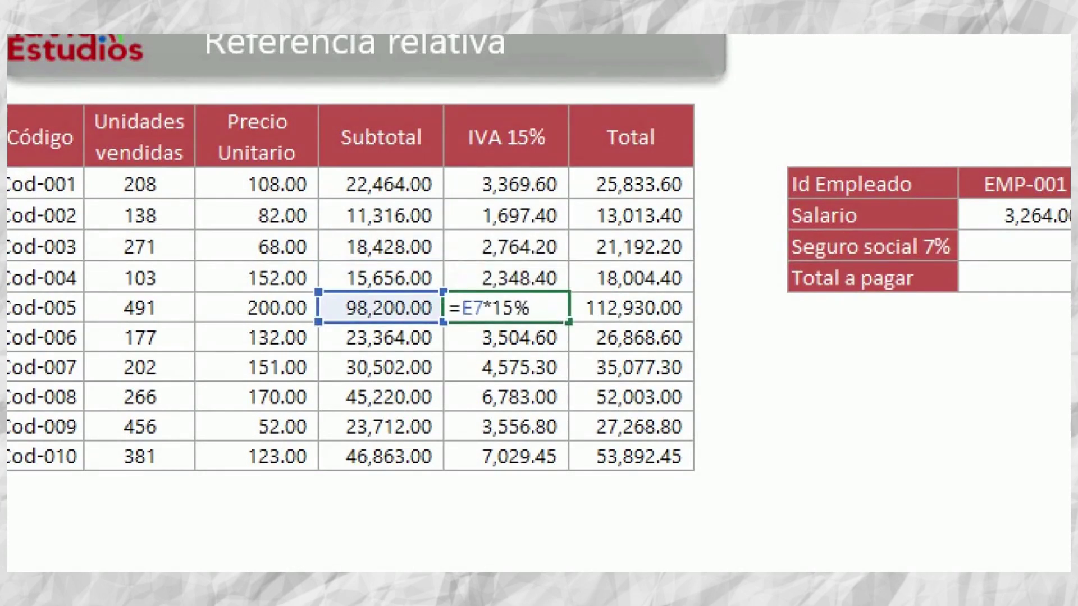
pyautogui.press('Return')
# Step: Inspect the Total formulas in G3 through G9 one by one to check their Subtotal and IVA references, leaving them unchanged
pyautogui.press('Up')
pyautogui.press('Up')
pyautogui.press('Up')
pyautogui.press('Up')
pyautogui.press('Right')
pyautogui.press('Up')
pyautogui.press('F2')
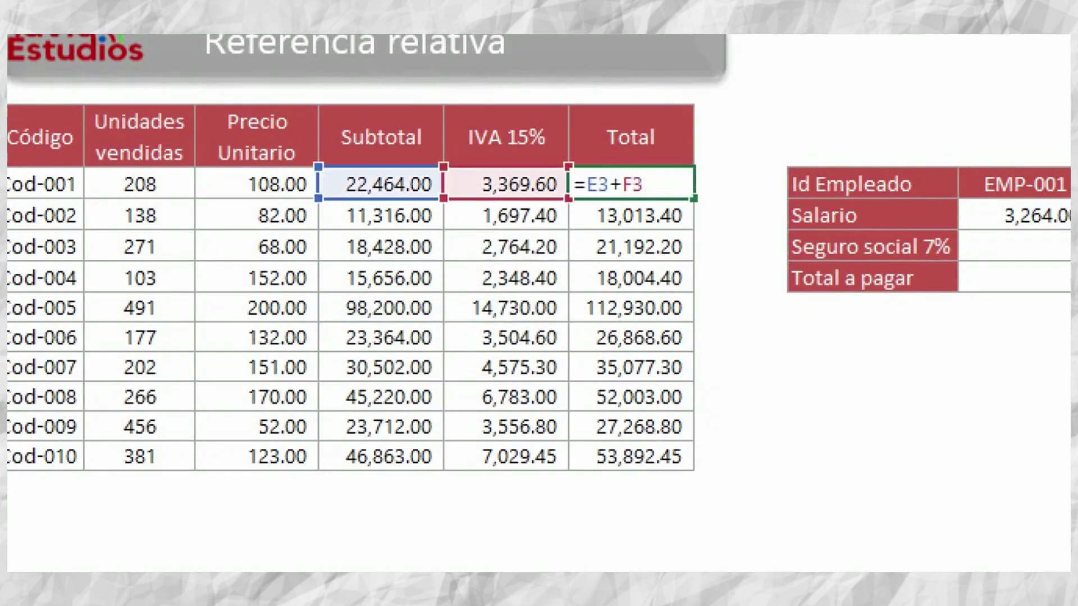
pyautogui.press('Return')
pyautogui.press('F2')
pyautogui.press('Return')
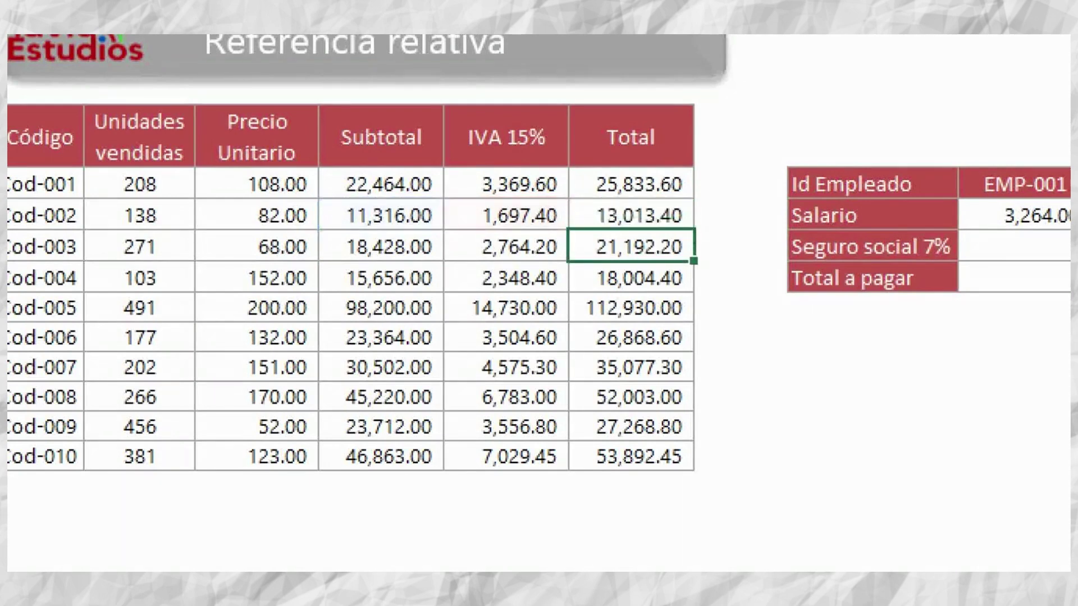
pyautogui.press('F2')
pyautogui.press('Return')
pyautogui.press('F2')
pyautogui.press('Return')
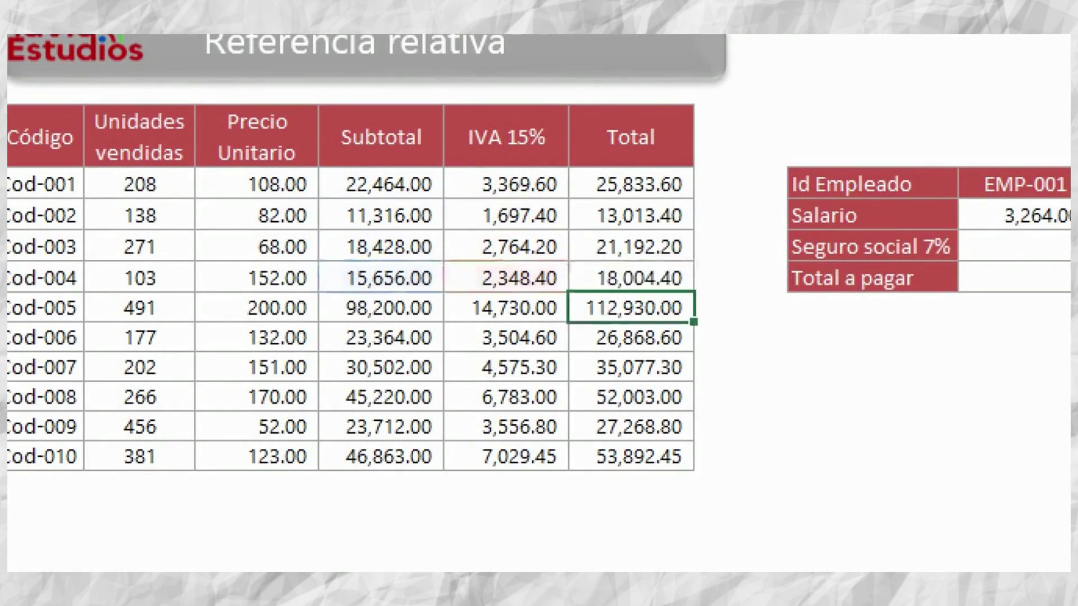
pyautogui.press('F2')
pyautogui.press('Return')
pyautogui.press('F2')
pyautogui.press('Return')
pyautogui.press('F2')
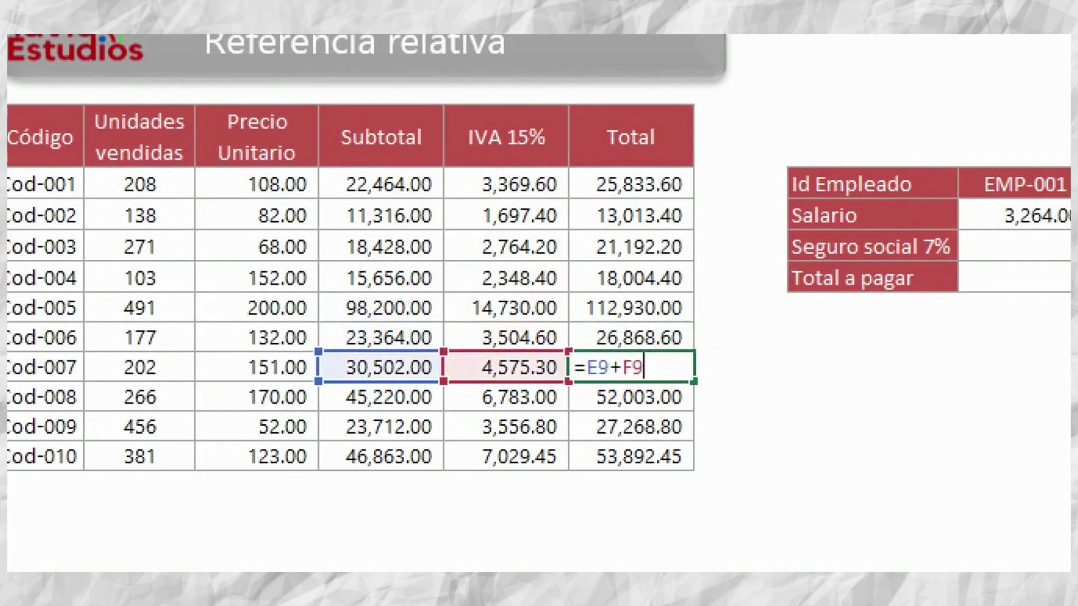
pyautogui.press('Return')
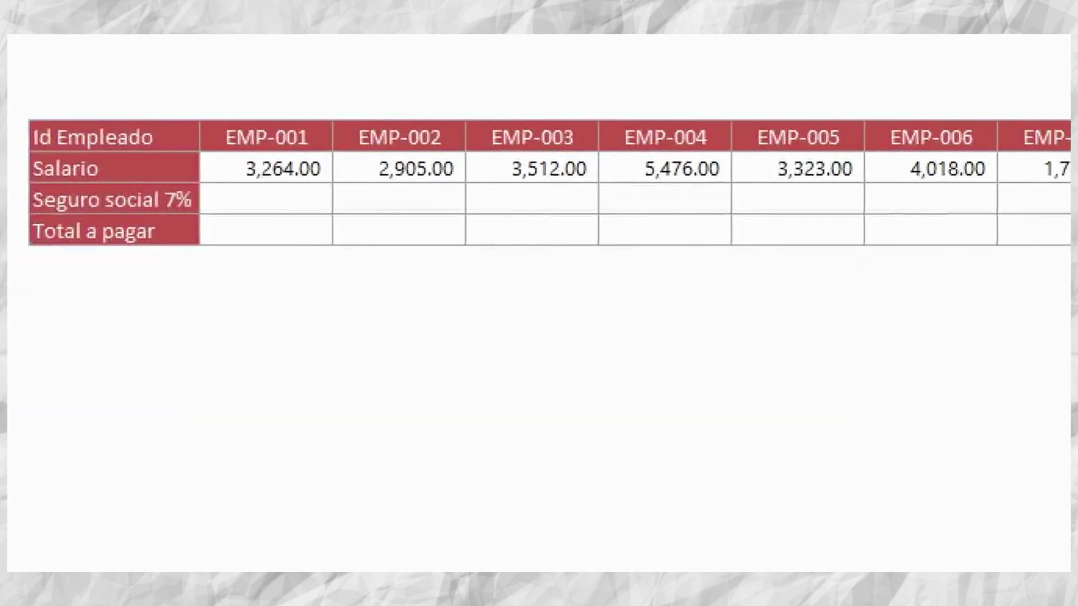
# Step: Calculate the Seguro social 7% for EMP-001 in K5 of the employee table with the formula =K4*7%
pyautogui.click(265, 198)
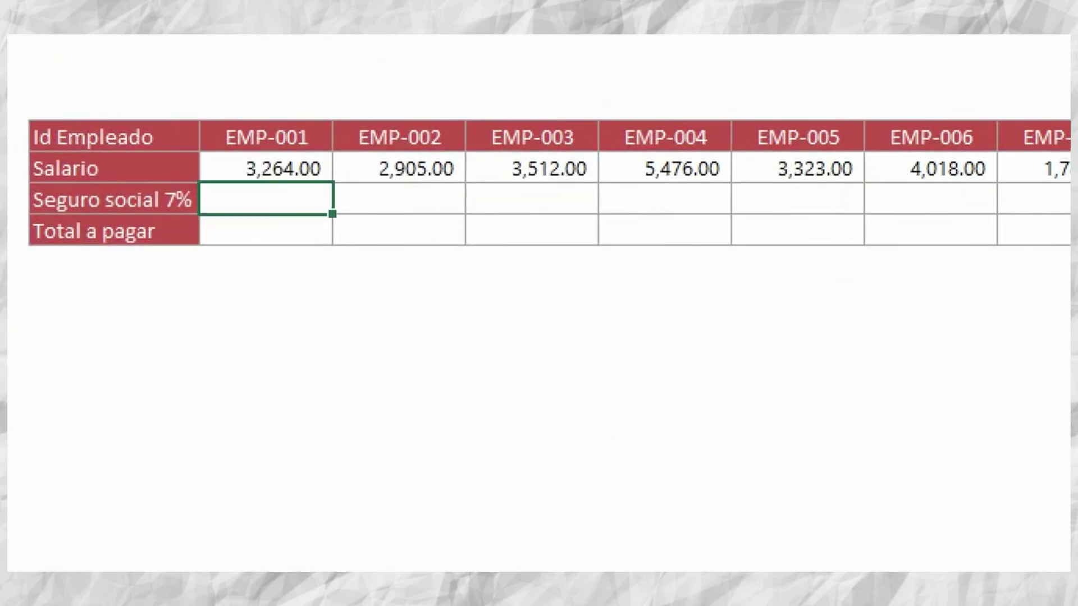
pyautogui.moveTo(266, 169); pyautogui.dragTo(797, 198)
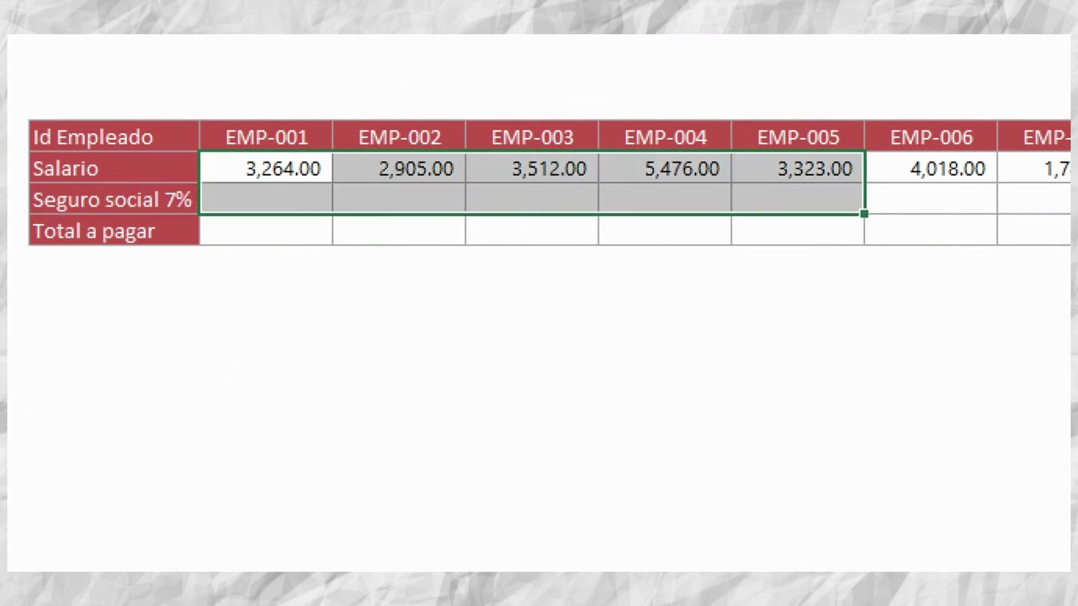
pyautogui.click(266, 198)
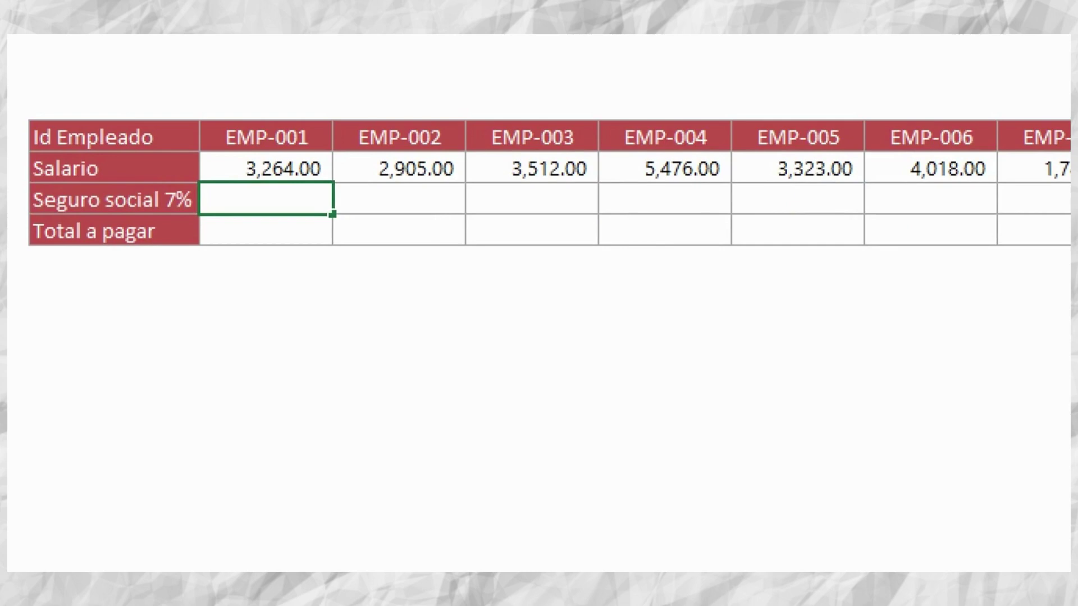
pyautogui.write('=')
pyautogui.press('Up')
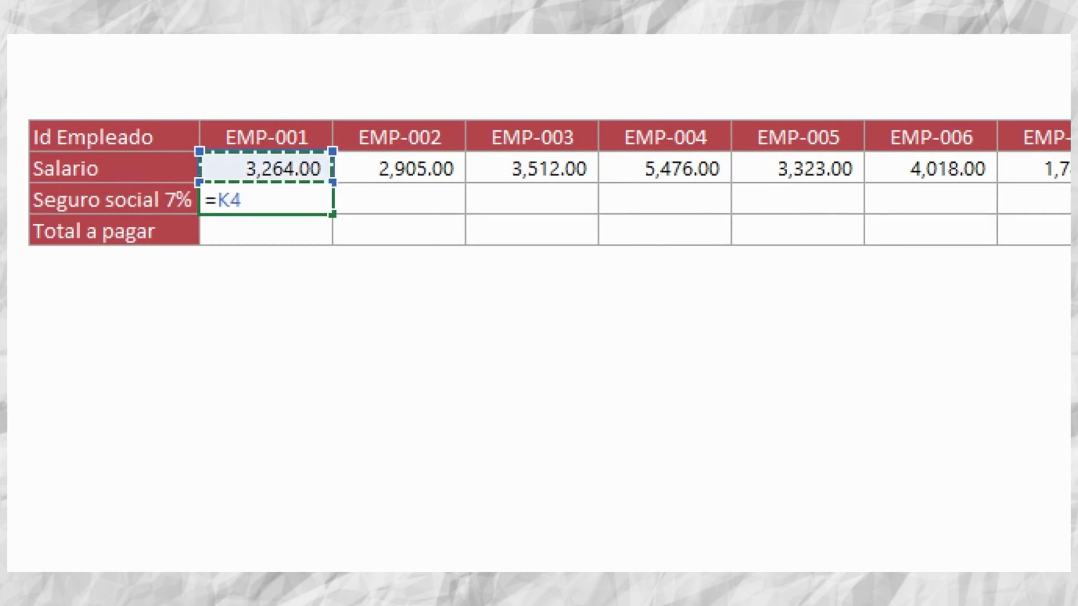
pyautogui.write('*7%')
pyautogui.press('Return')
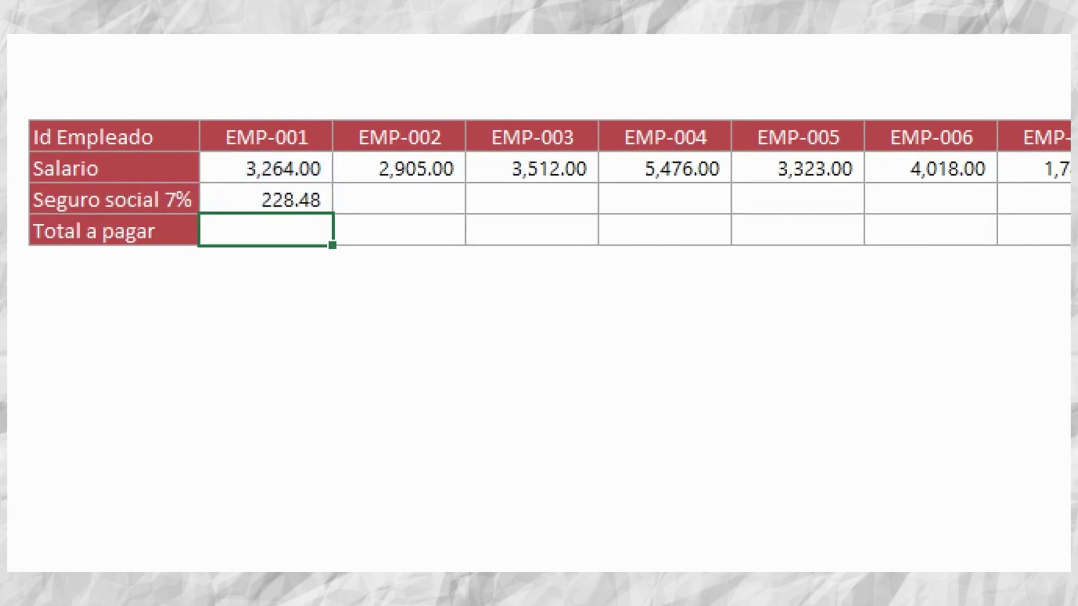
# Step: Calculate the Total a pagar for EMP-001 in K6 with the formula =K4-K5
pyautogui.write('=')
pyautogui.press('Up')
pyautogui.press('Up')
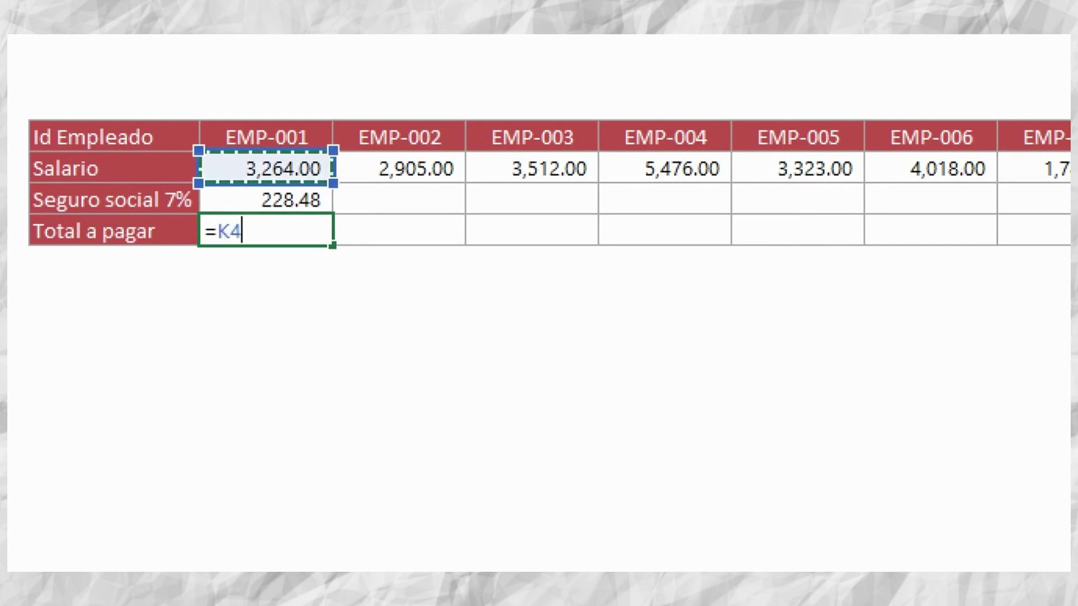
pyautogui.write('-')
pyautogui.press('Up')
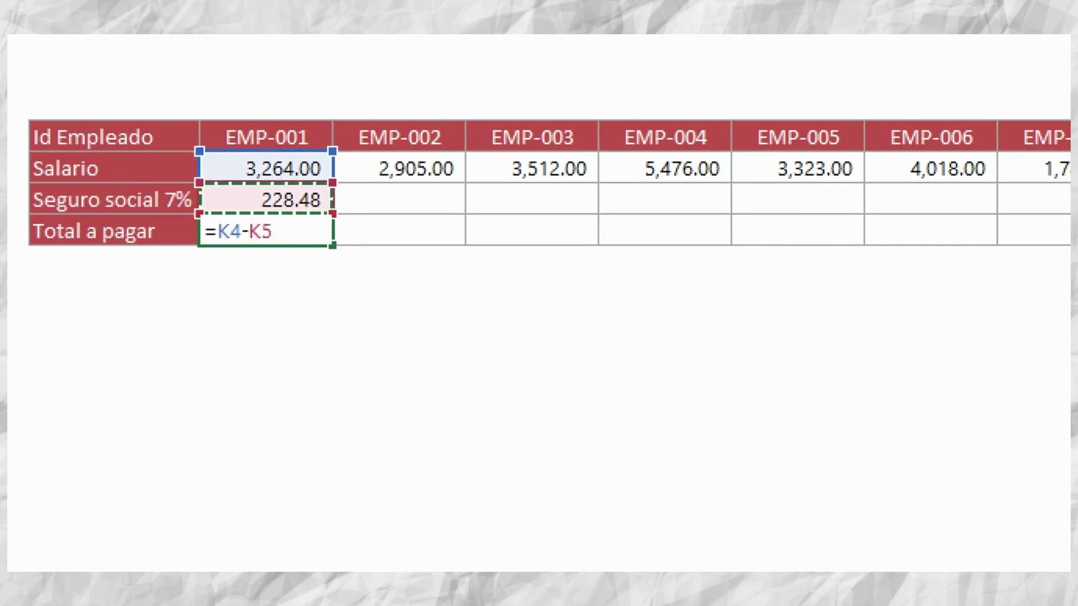
pyautogui.press('Return')
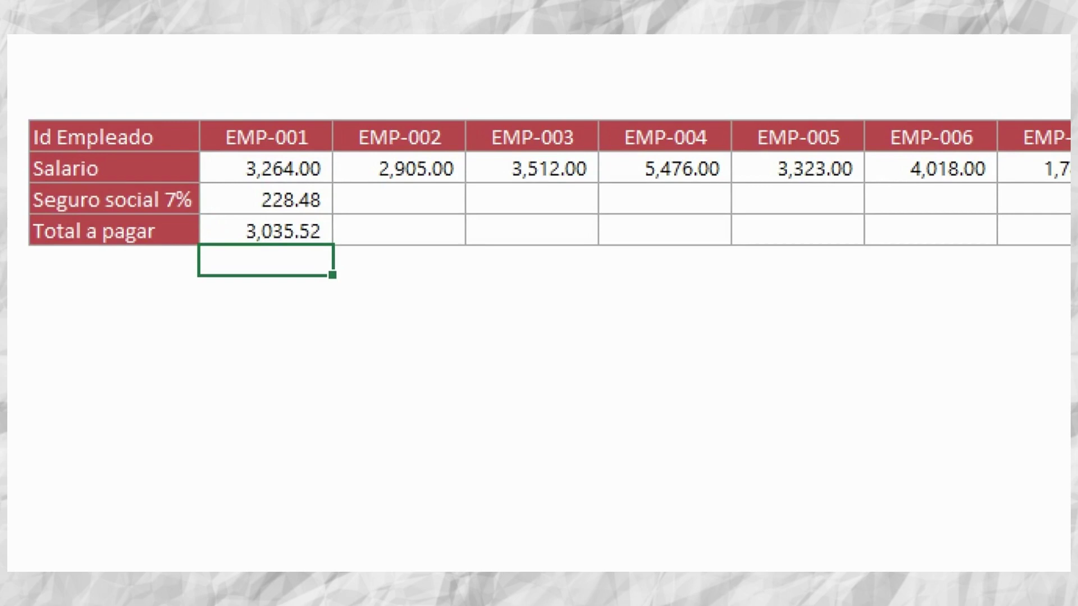
# Step: Fill the Seguro social 7% and Total a pagar formulas in K5:K6 across to EMP-007 in column Q
pyautogui.press('Up')
pyautogui.press('Up')
pyautogui.hotkey('shift', 'Down')
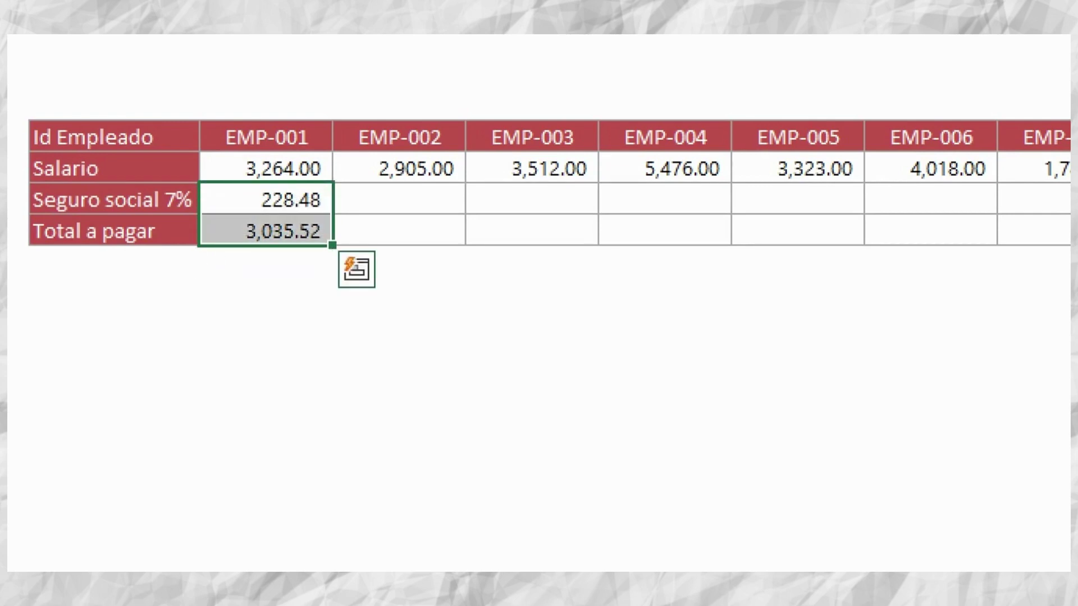
pyautogui.hotkey('shift', 'Right')
pyautogui.hotkey('shift', 'Right')
pyautogui.hotkey('shift', 'Right')
pyautogui.hotkey('shift', 'Right')
pyautogui.hotkey('shift', 'Right')
pyautogui.hotkey('shift', 'Right')
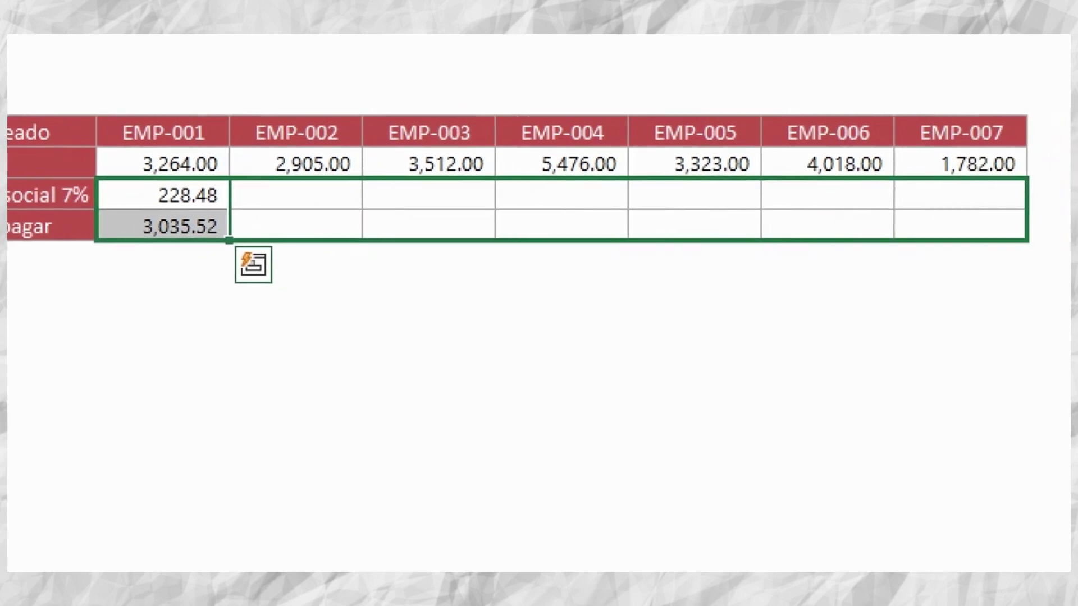
pyautogui.hotkey('ctrl', 'r')
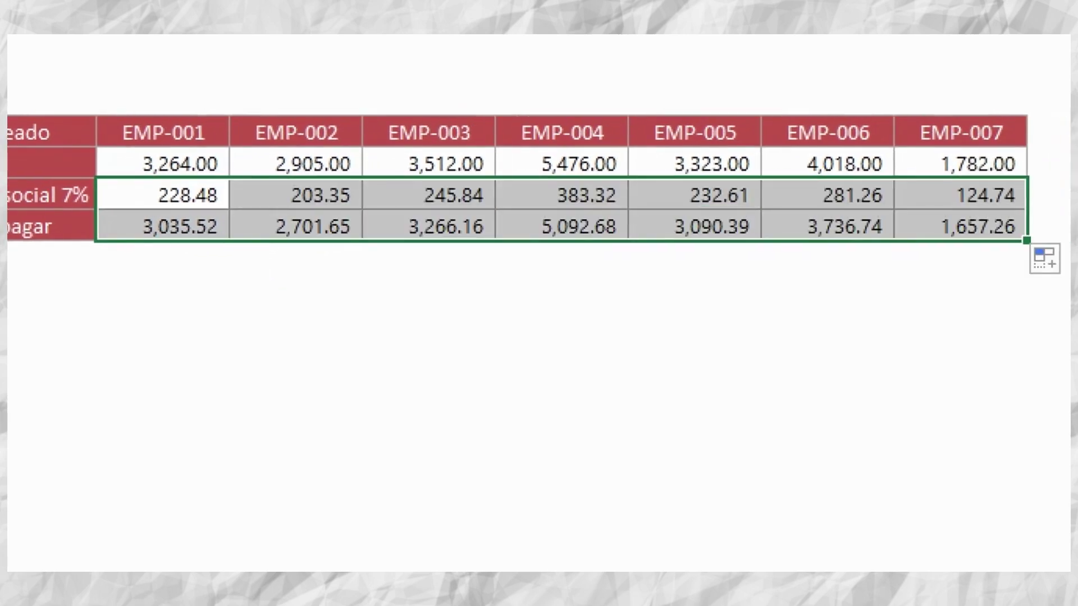
# Step: Inspect the EMP-001 formulas in K5 and K6 to check which cells they reference, leaving them unchanged
pyautogui.click(163, 196)
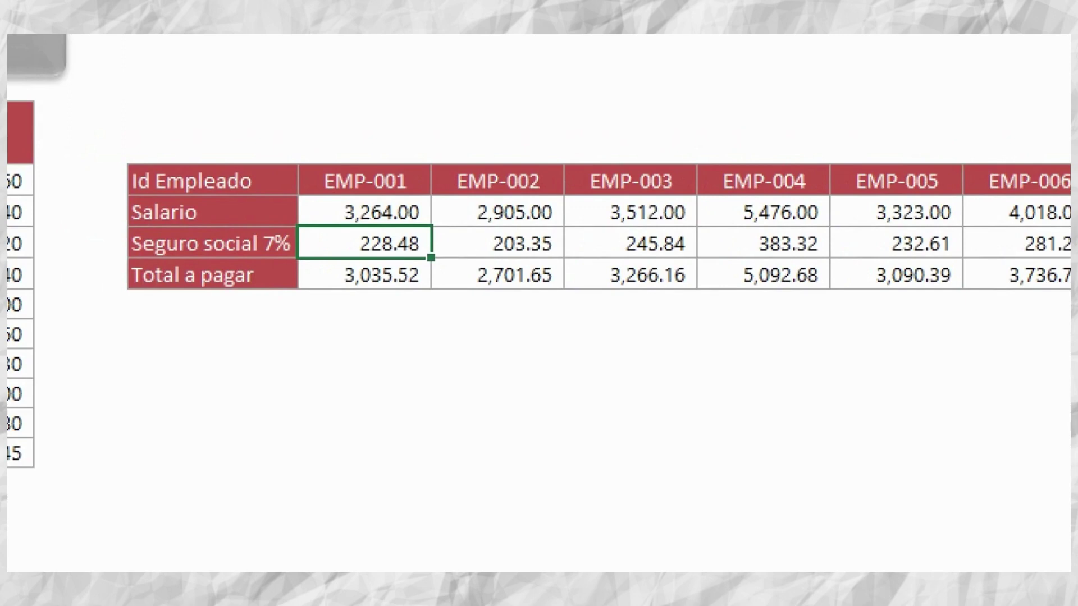
pyautogui.press('F2')
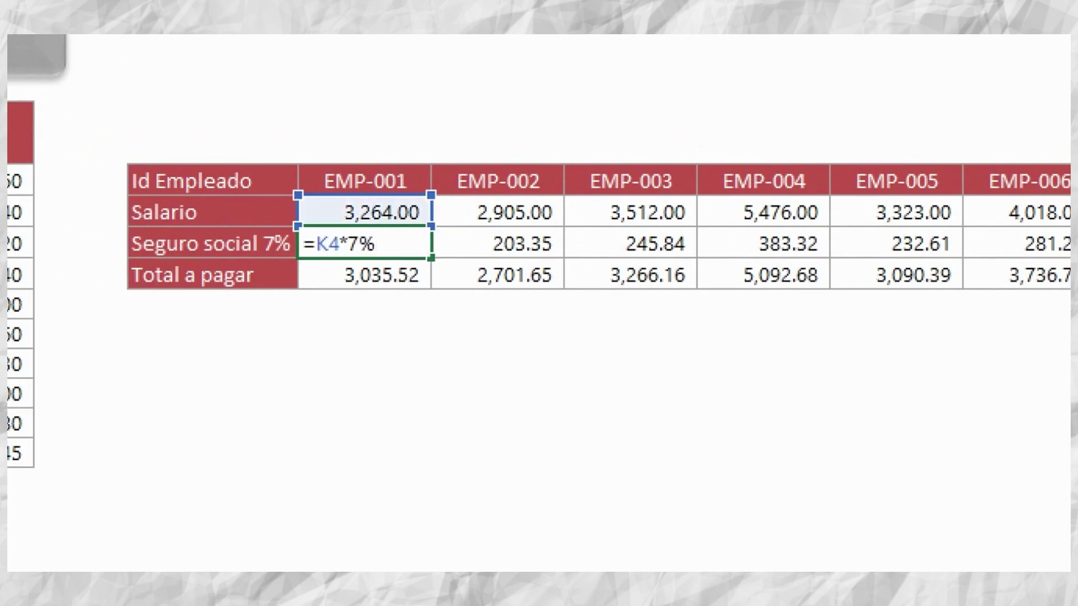
pyautogui.press('Return')
pyautogui.press('F2')
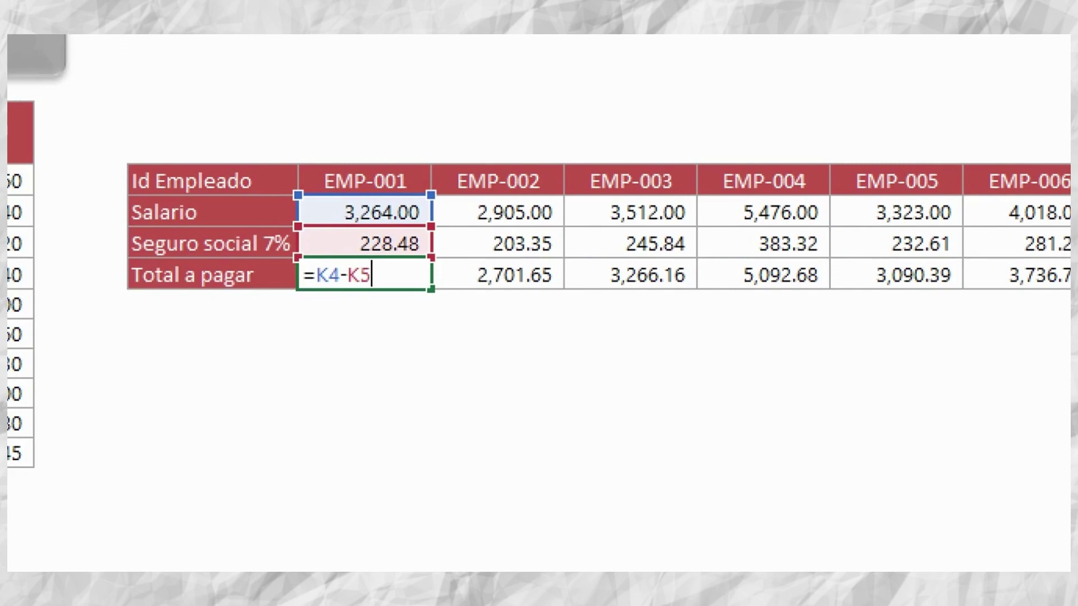
pyautogui.press('Return')
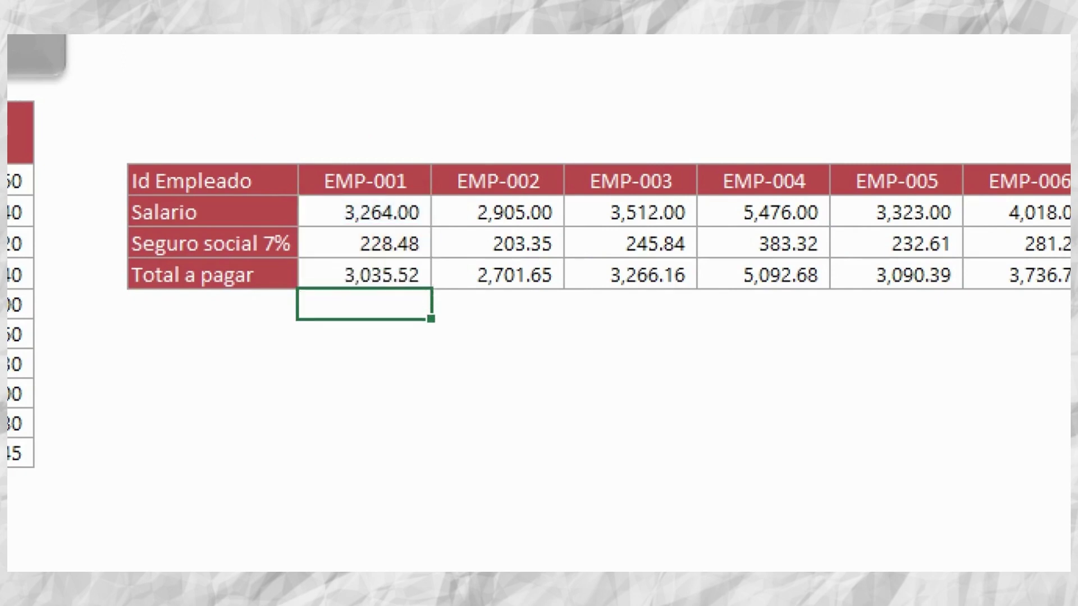
# Step: Inspect the Seguro social 7% formulas from L5 across to P5 to check their Salario references, leaving them unchanged
pyautogui.press('Up')
pyautogui.press('Right')
pyautogui.press('Up')
pyautogui.press('F2')
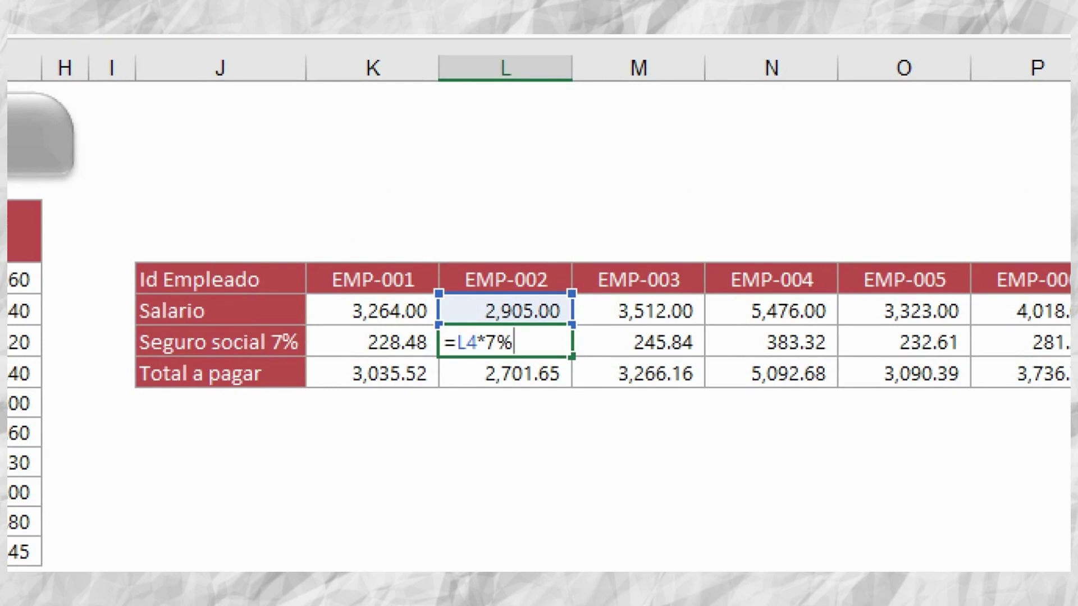
pyautogui.press('Tab')
pyautogui.press('F2')
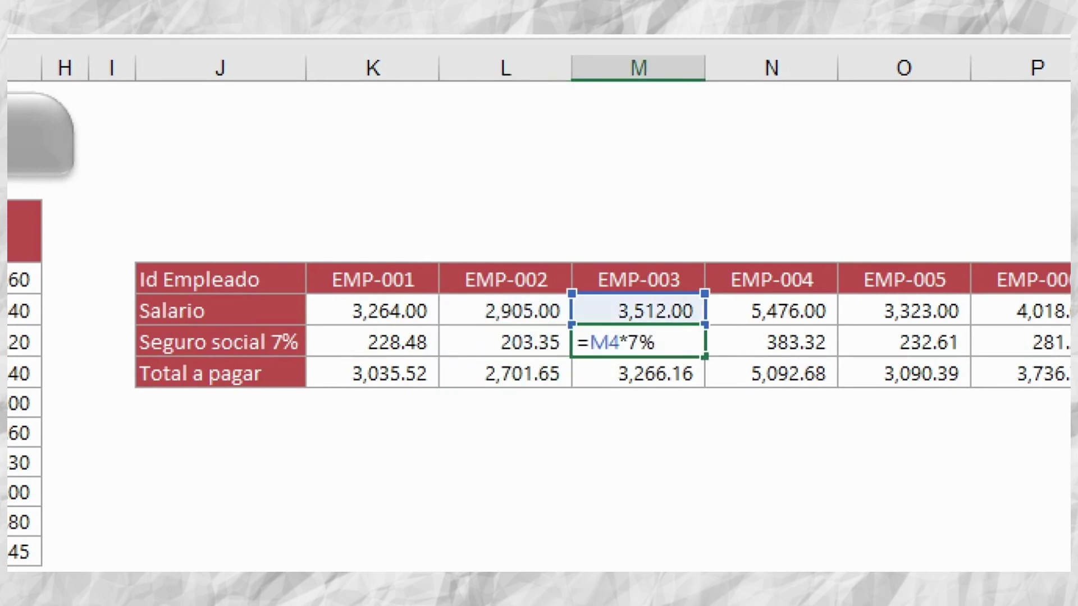
pyautogui.press('Tab')
pyautogui.press('Tab')
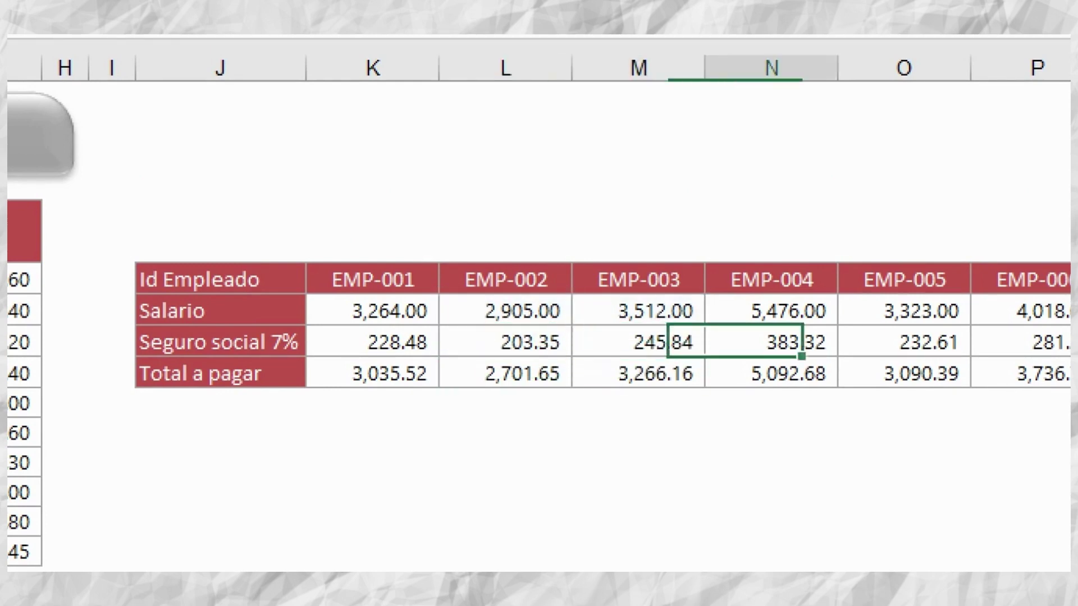
pyautogui.press('F2')
pyautogui.press('Tab')
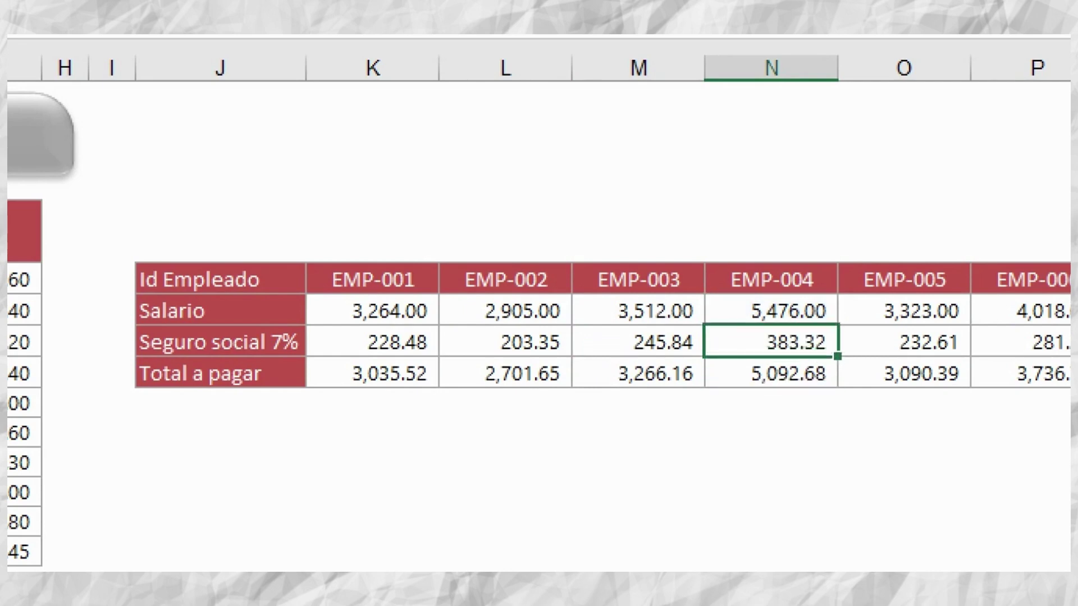
pyautogui.press('F2')
pyautogui.press('Tab')
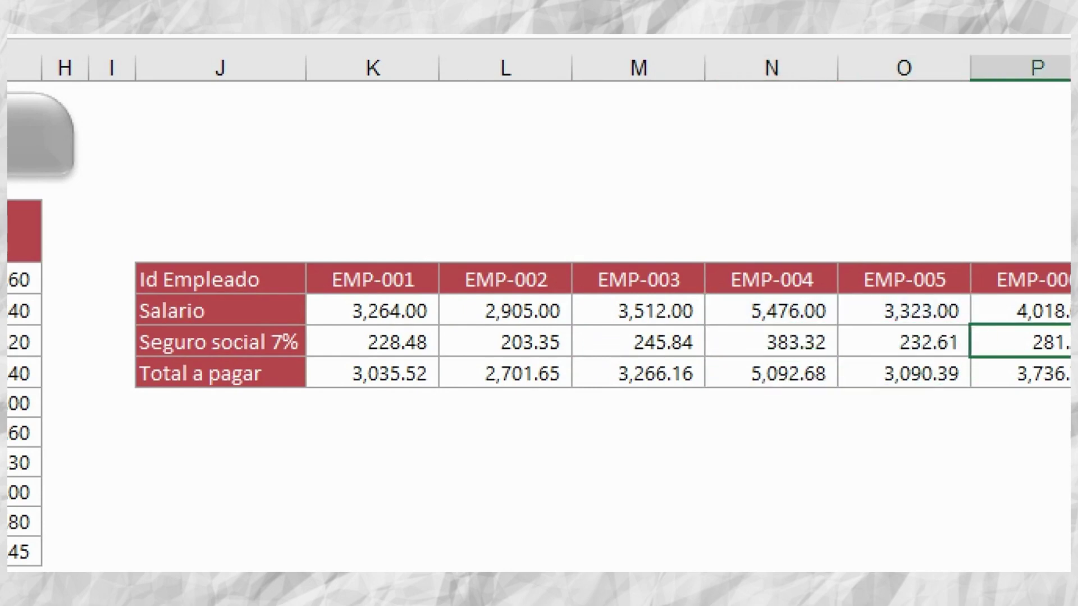
pyautogui.press('F2')
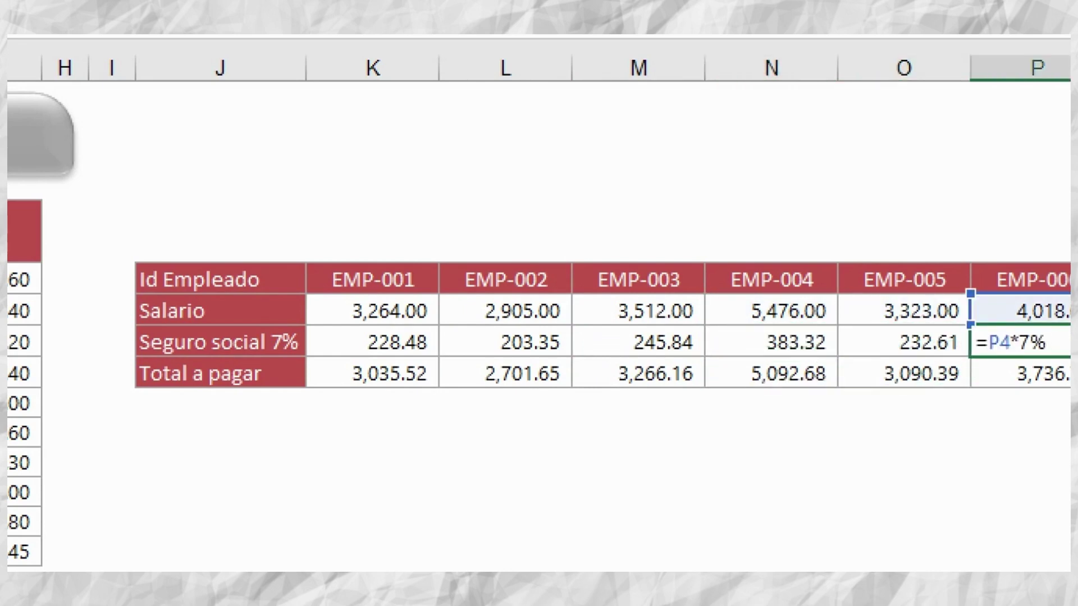
pyautogui.hotkey('ctrl', 'Return')
# Step: Inspect the Total a pagar formulas from K6 across to P6 to check their Salario and Seguro social references, leaving them unchanged
pyautogui.click(373, 372)
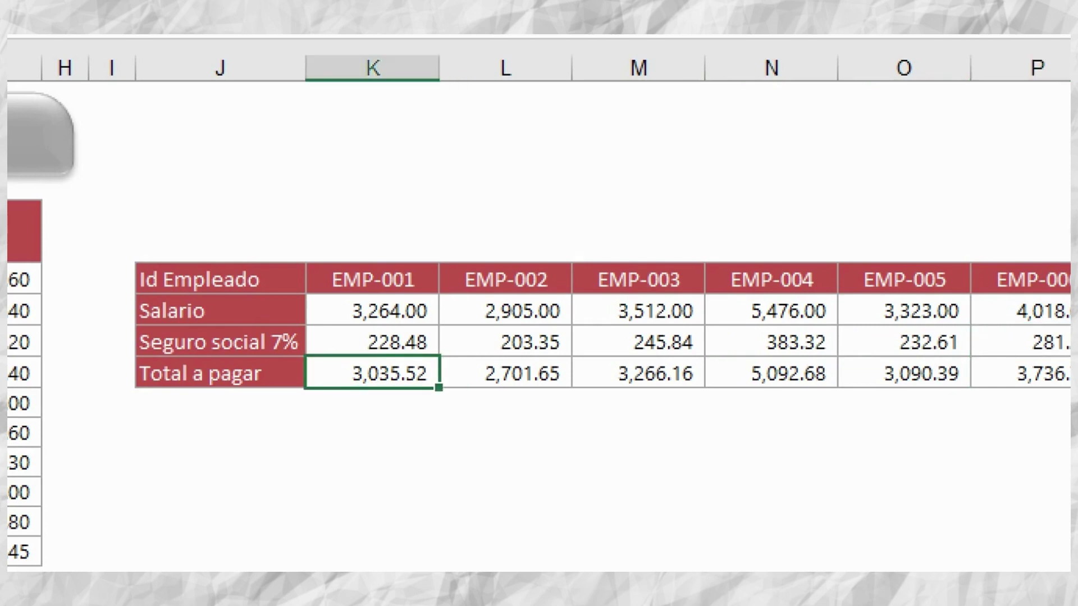
pyautogui.press('F2')
pyautogui.hotkey('ctrl', 'Return')
pyautogui.press('Tab')
pyautogui.press('F2')
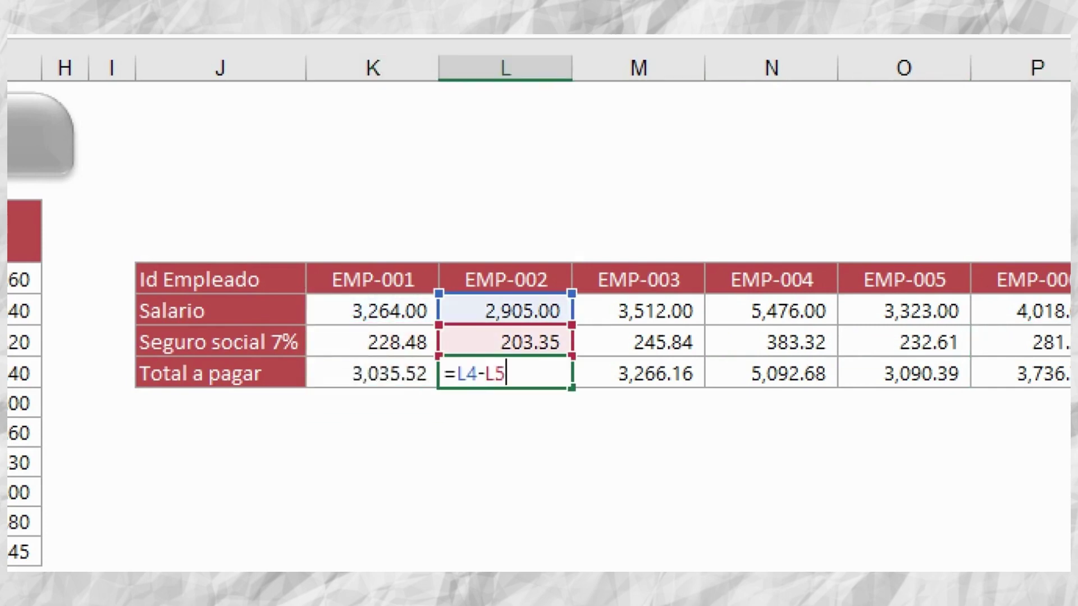
pyautogui.hotkey('ctrl', 'Return')
pyautogui.press('Tab')
pyautogui.press('F2')
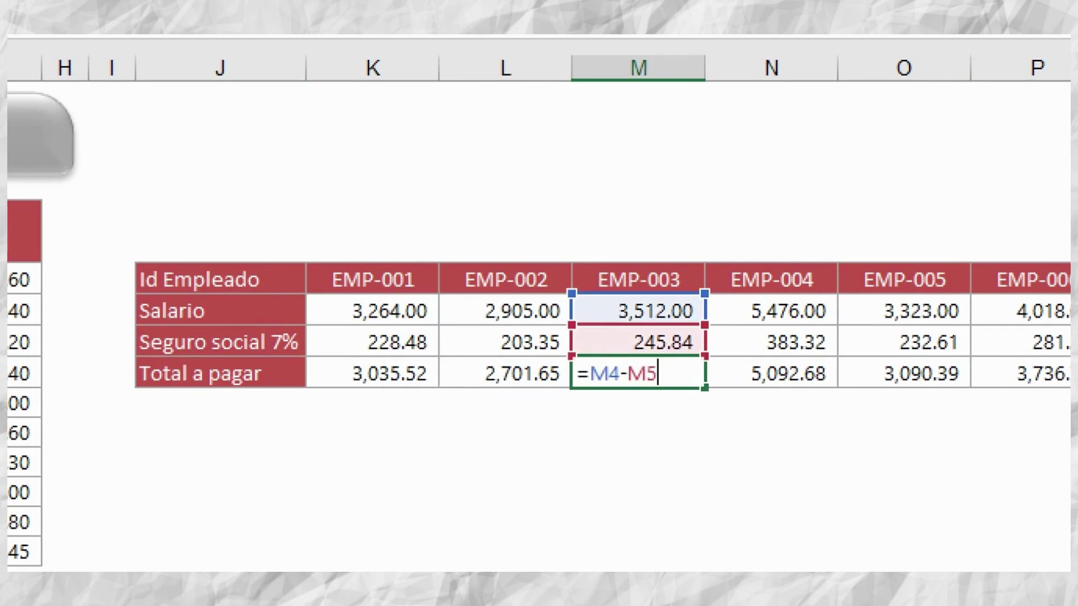
pyautogui.hotkey('ctrl', 'Return')
pyautogui.press('Tab')
pyautogui.press('F2')
pyautogui.hotkey('ctrl', 'Return')
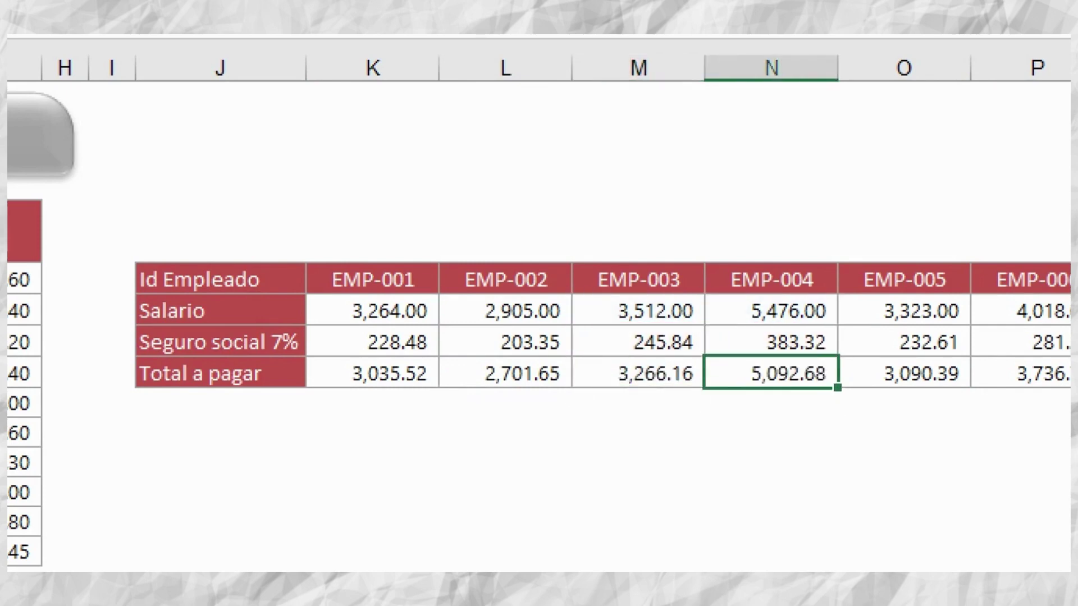
pyautogui.press('Tab')
pyautogui.press('F2')
pyautogui.hotkey('ctrl', 'Return')
pyautogui.press('Tab')
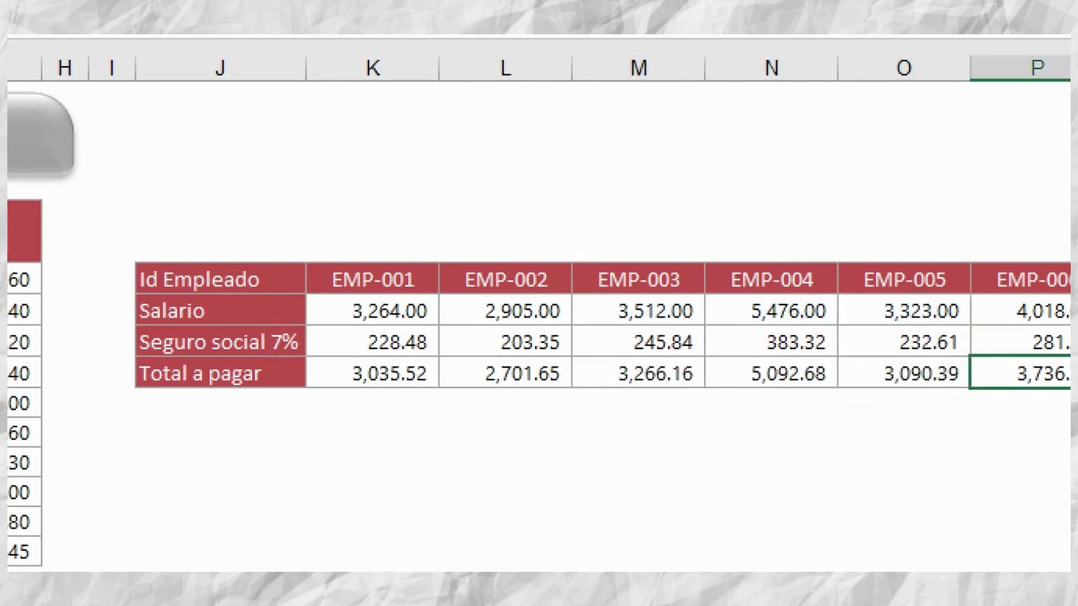
pyautogui.press('F2')
pyautogui.press('Return')
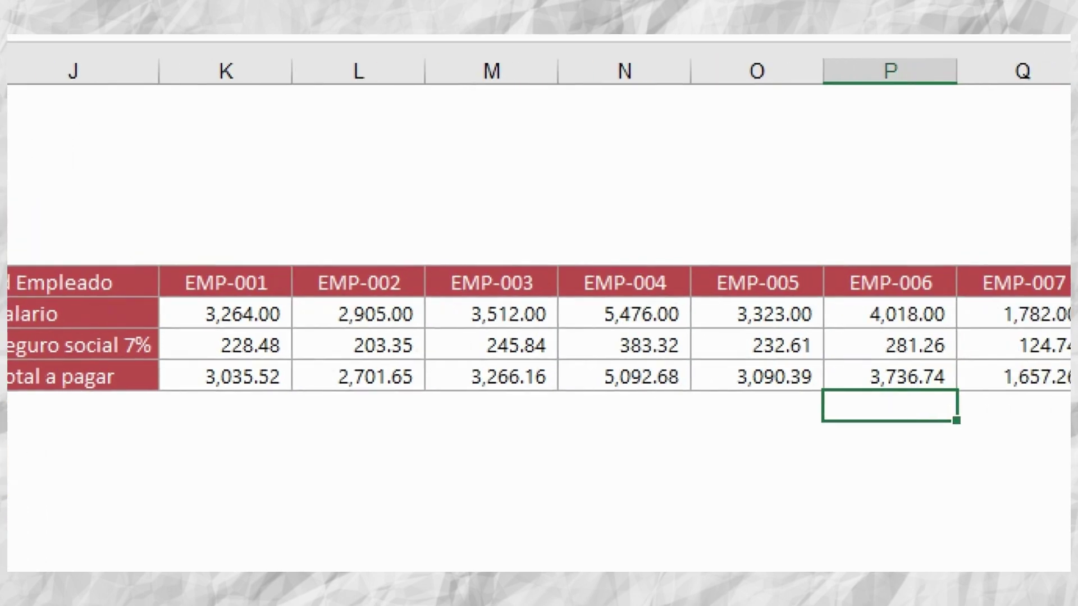
# Step: Show formulas instead of results across the sheet and review the product table's Total formulas in G3:G12
pyautogui.click(234, 377)
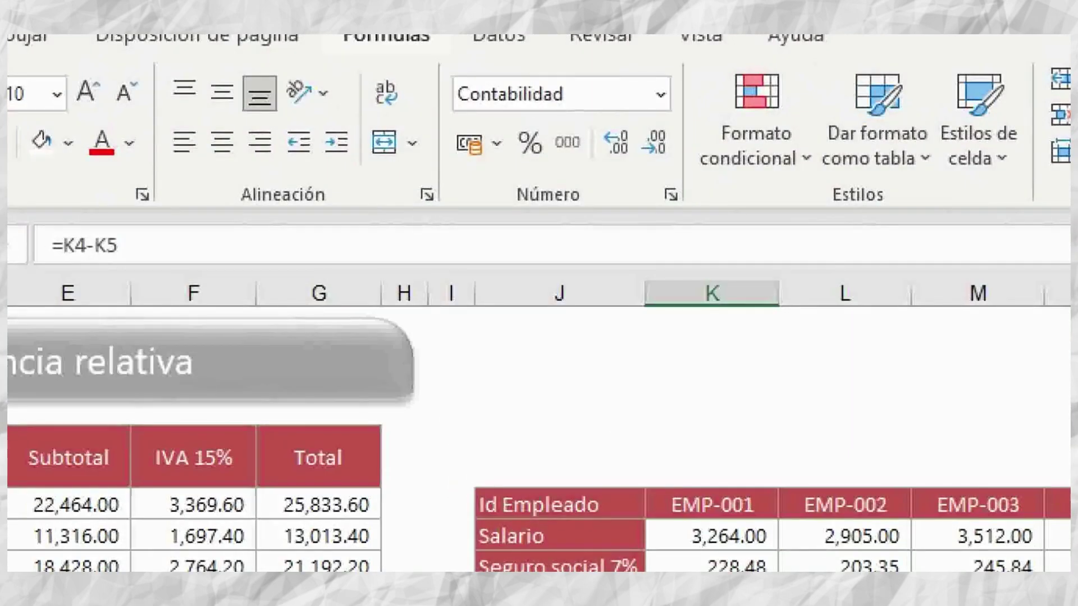
pyautogui.click(386, 37)
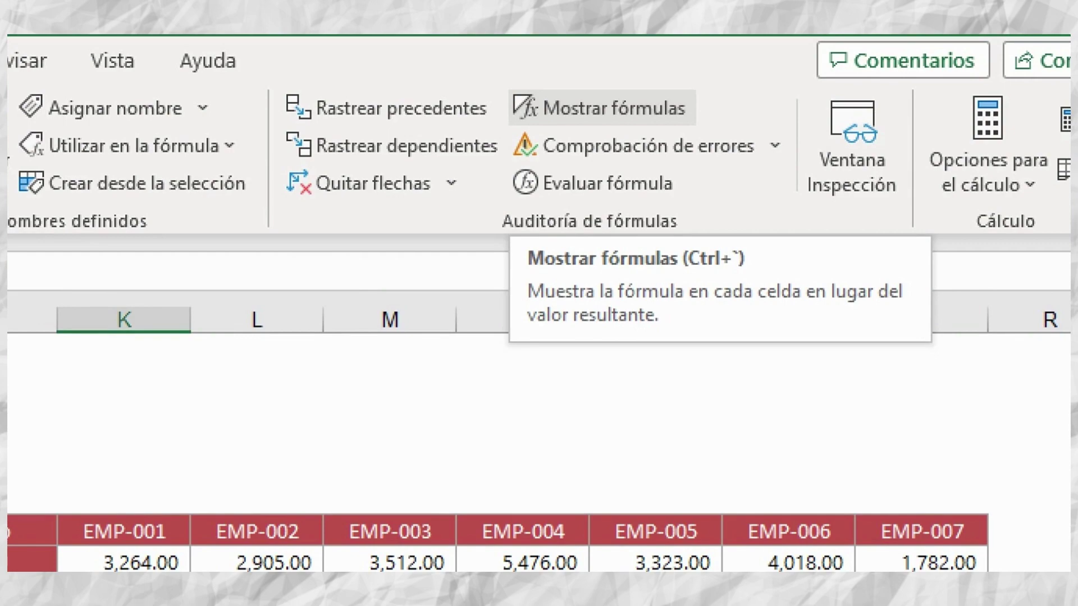
pyautogui.click(601, 108)
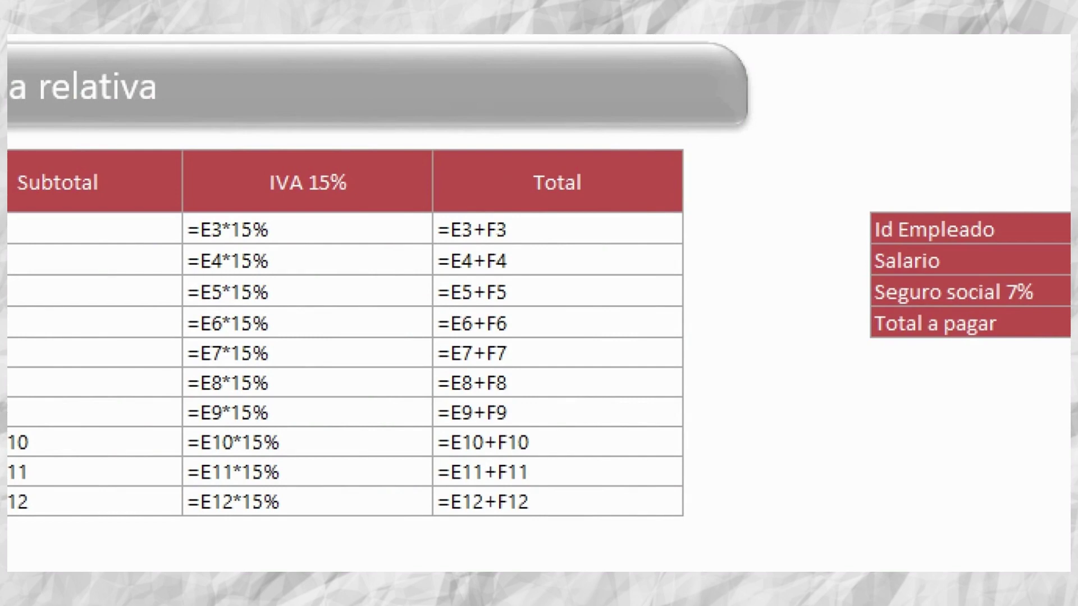
pyautogui.moveTo(558, 229); pyautogui.dragTo(557, 501)
pyautogui.click(968, 442)
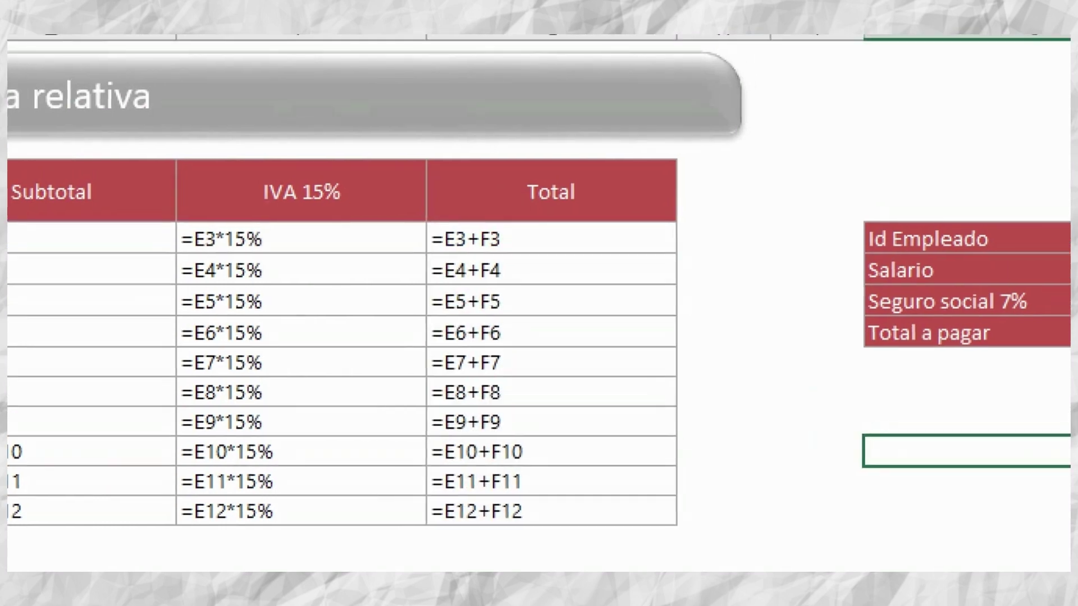
# Step: Review the displayed Seguro social 7% and Total a pagar formulas across the employee columns, starting from K5:K6
pyautogui.click(968, 229)
pyautogui.press('Right')
pyautogui.press('Right')
pyautogui.press('Right')
pyautogui.press('Right')
pyautogui.press('Right')
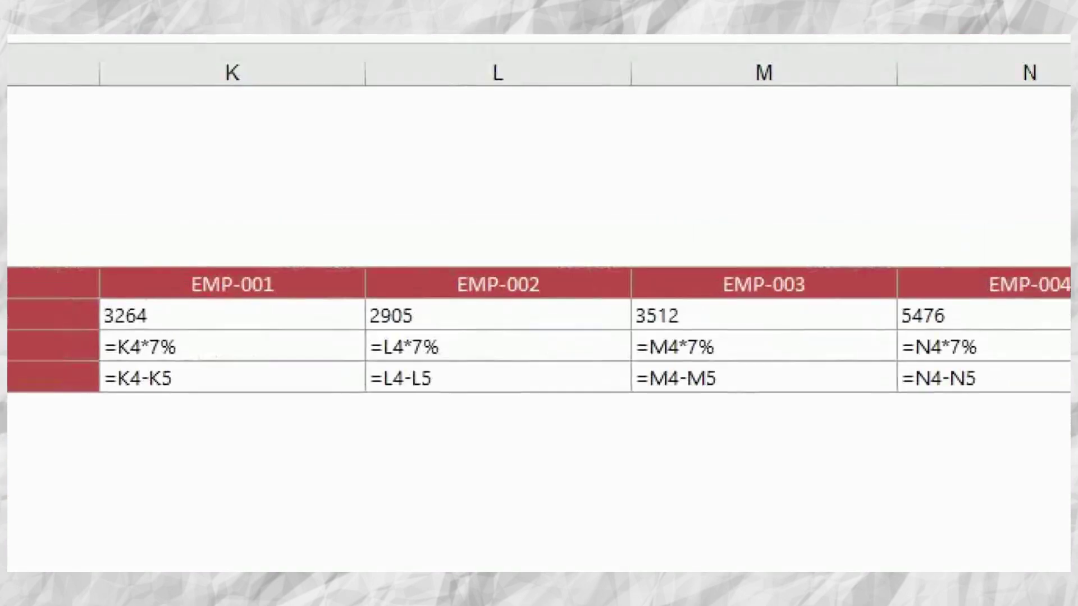
pyautogui.moveTo(233, 346); pyautogui.dragTo(232, 379)
pyautogui.hotkey('shift', 'Right')
pyautogui.hotkey('shift', 'Right')
pyautogui.hotkey('shift', 'Right')
pyautogui.hotkey('shift', 'Right')
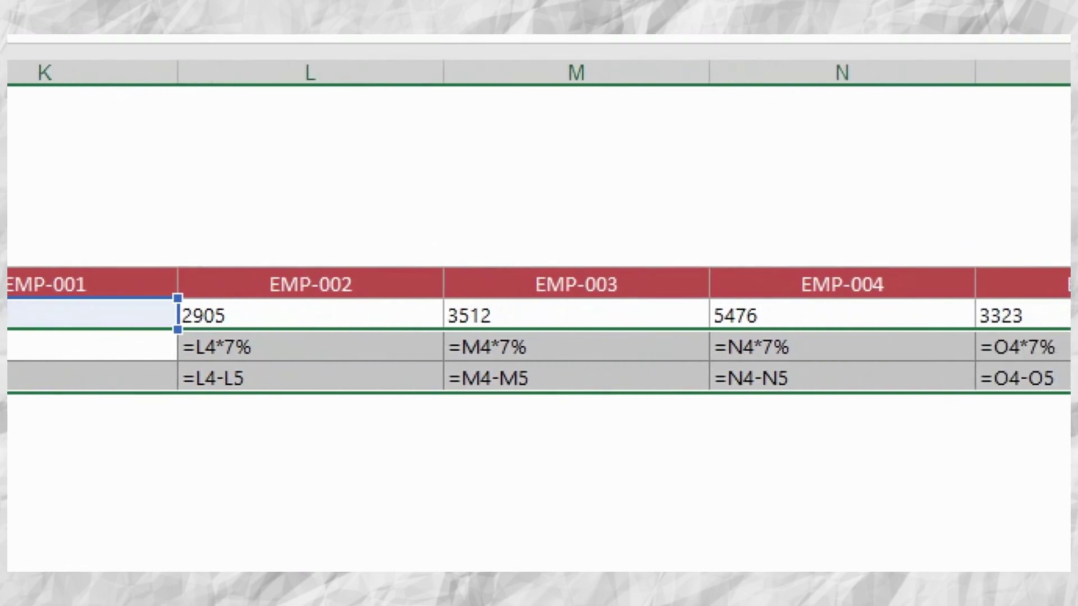
# Step: Turn off the display of formulas in the cells and switch to the Absoluta sheet
pyautogui.click(576, 347)
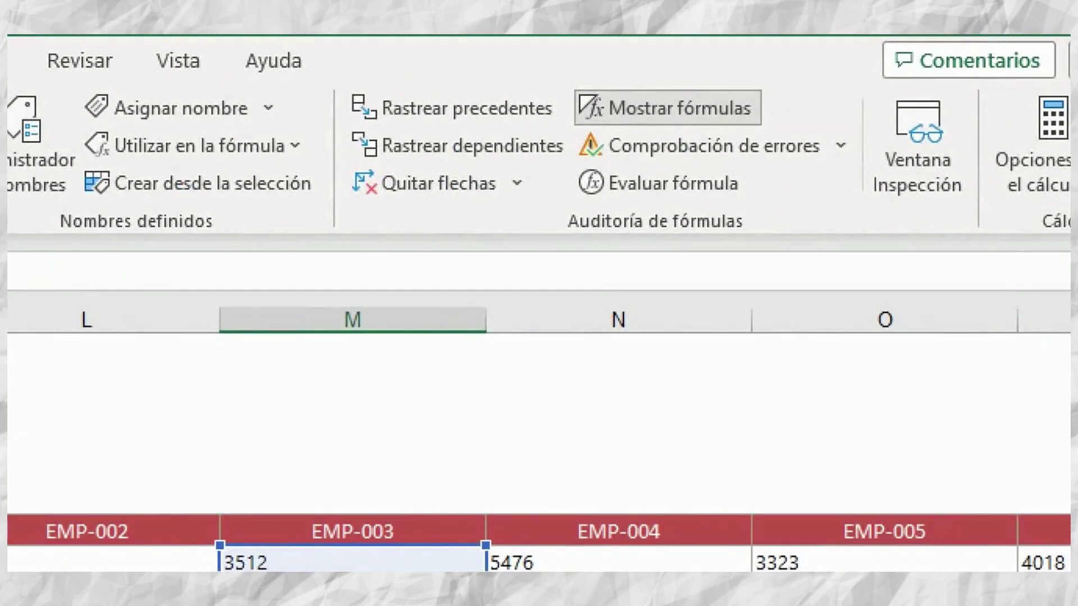
pyautogui.click(667, 108)
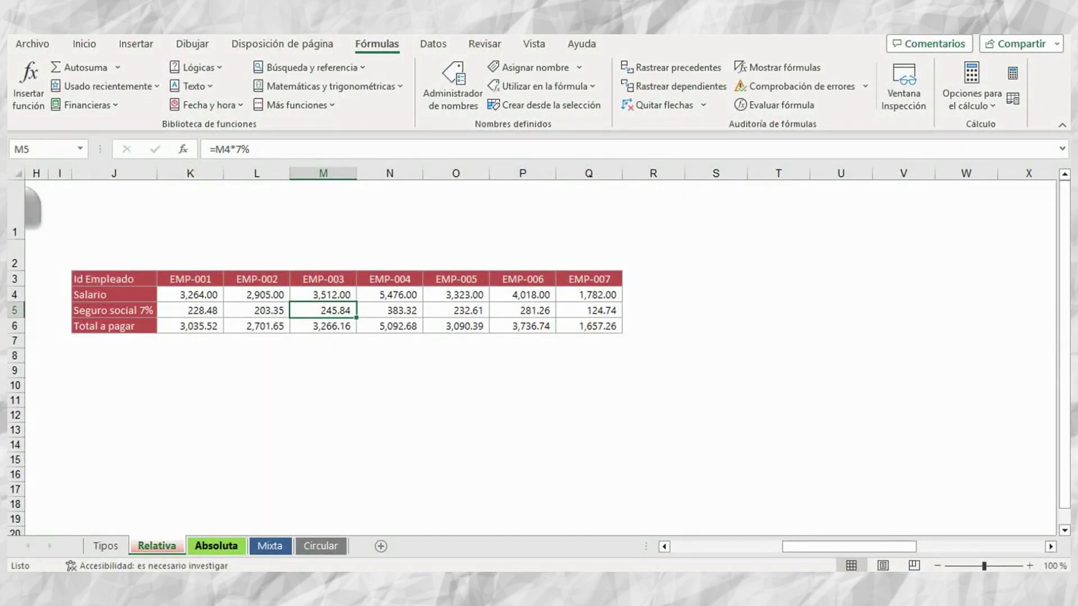
pyautogui.click(216, 545)
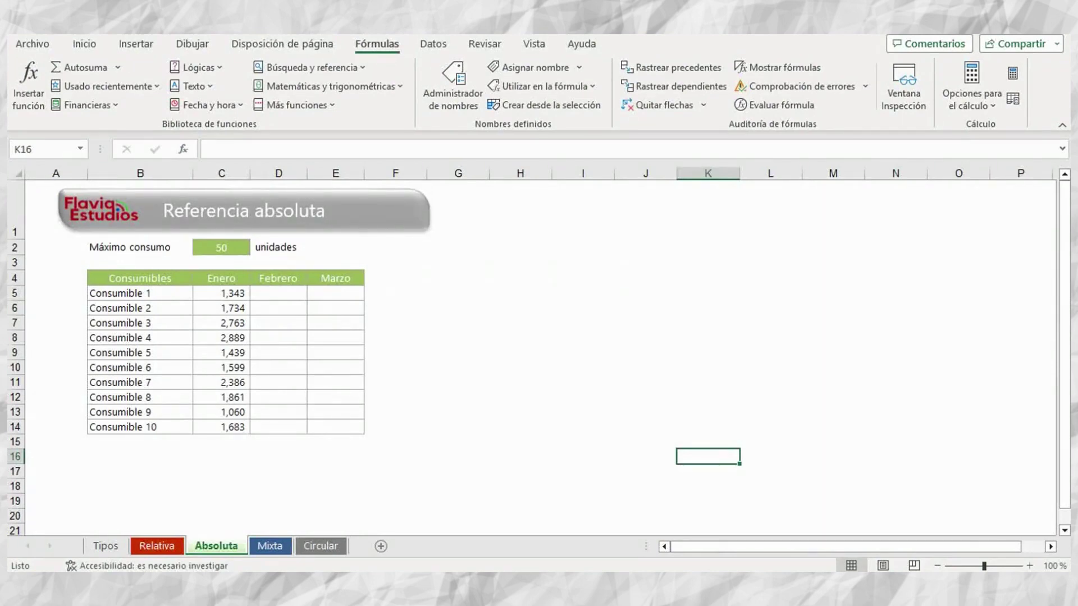
# Step: Examine the Enero consumption values in C5:C14, the empty Febrero column and the Máximo consumo value in C2
pyautogui.click(279, 293)
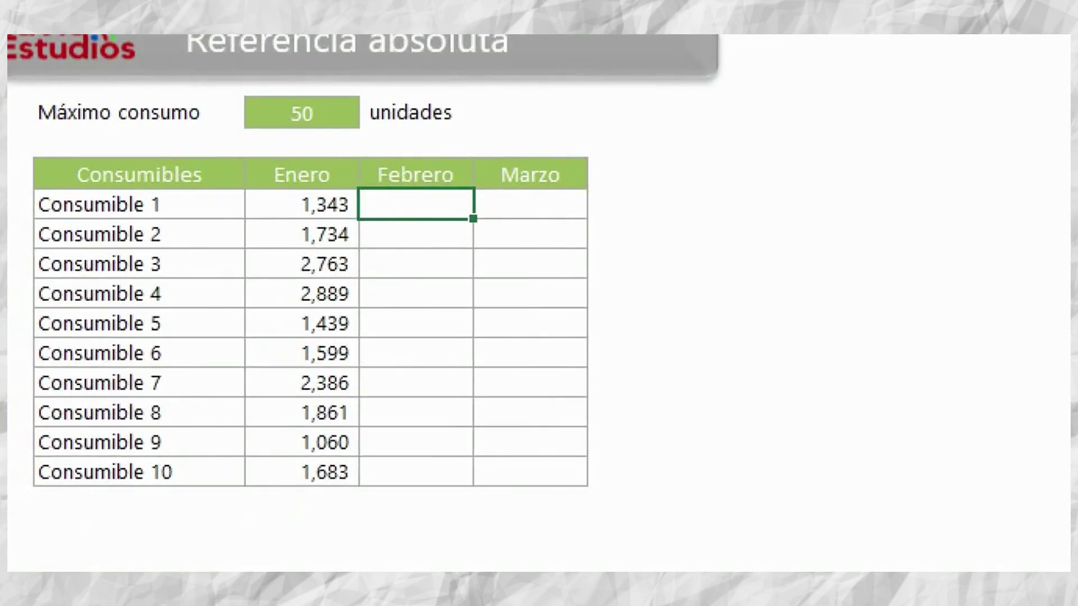
pyautogui.click(302, 204)
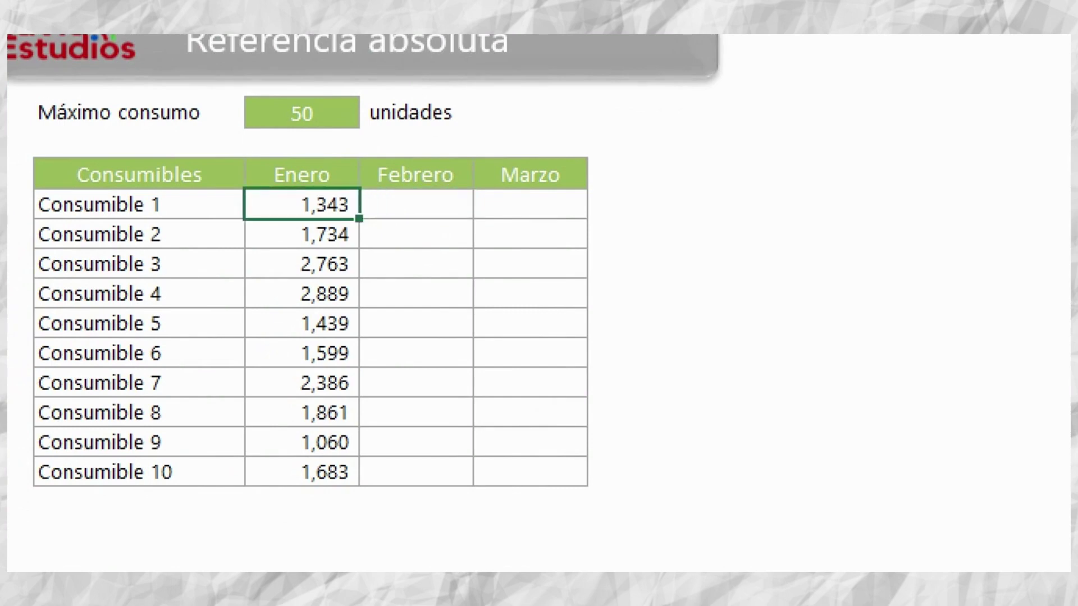
pyautogui.moveTo(302, 205); pyautogui.dragTo(302, 472)
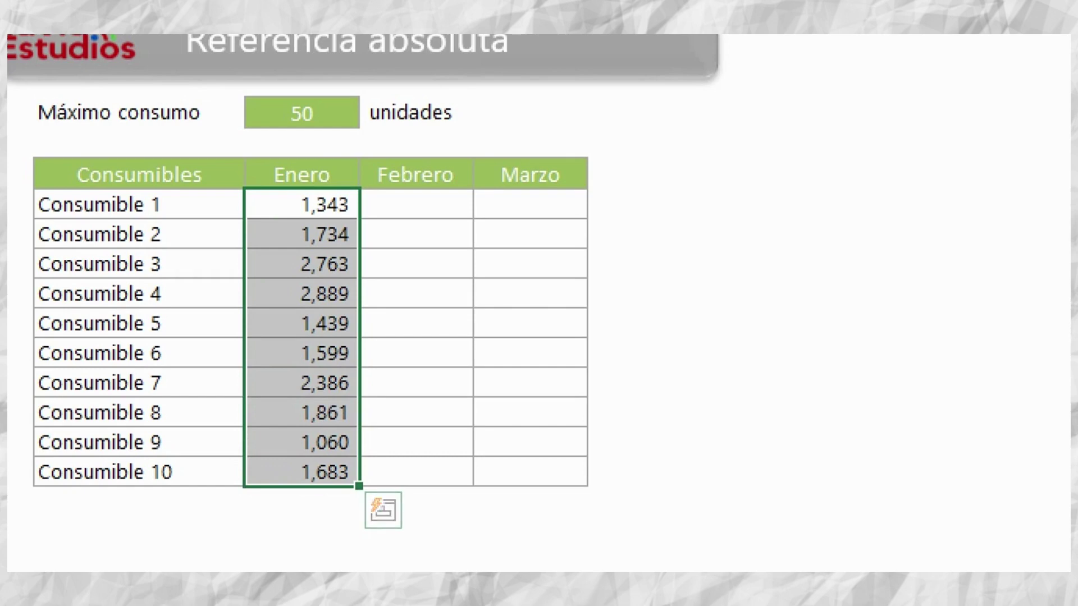
pyautogui.click(416, 204)
pyautogui.click(302, 114)
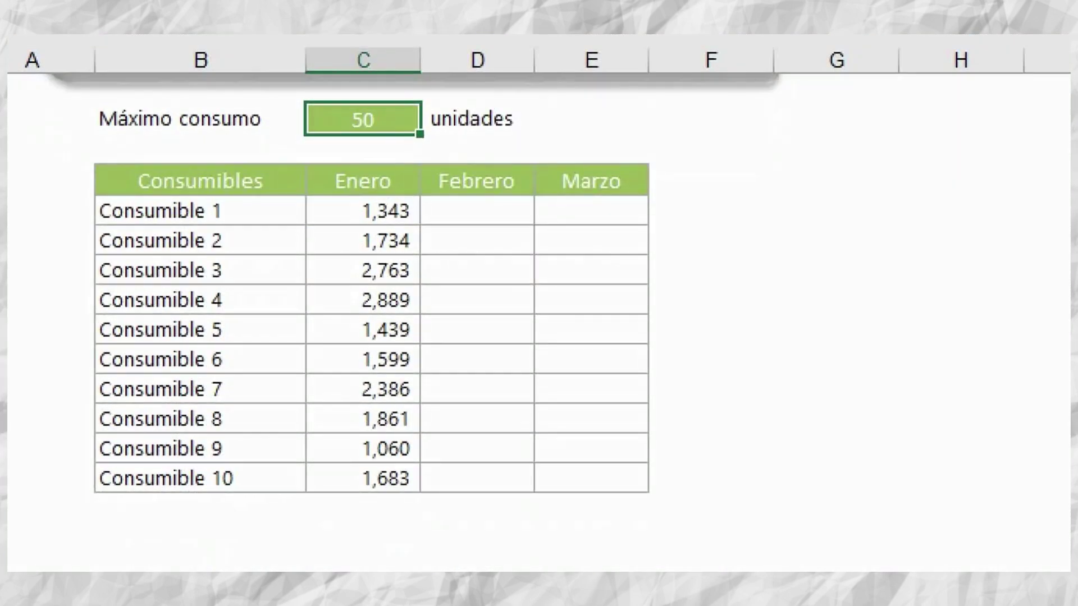
# Step: Enter the formula =C5-C2 in D5 to subtract the maximum consumption from Consumible 1's Enero value
pyautogui.click(477, 211)
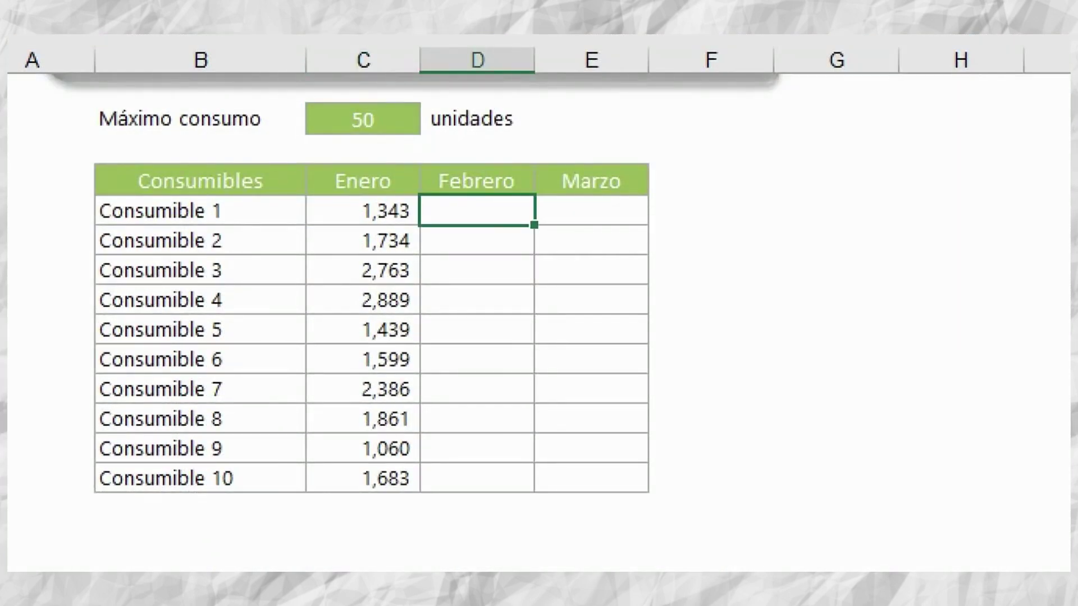
pyautogui.write('=')
pyautogui.click(363, 211)
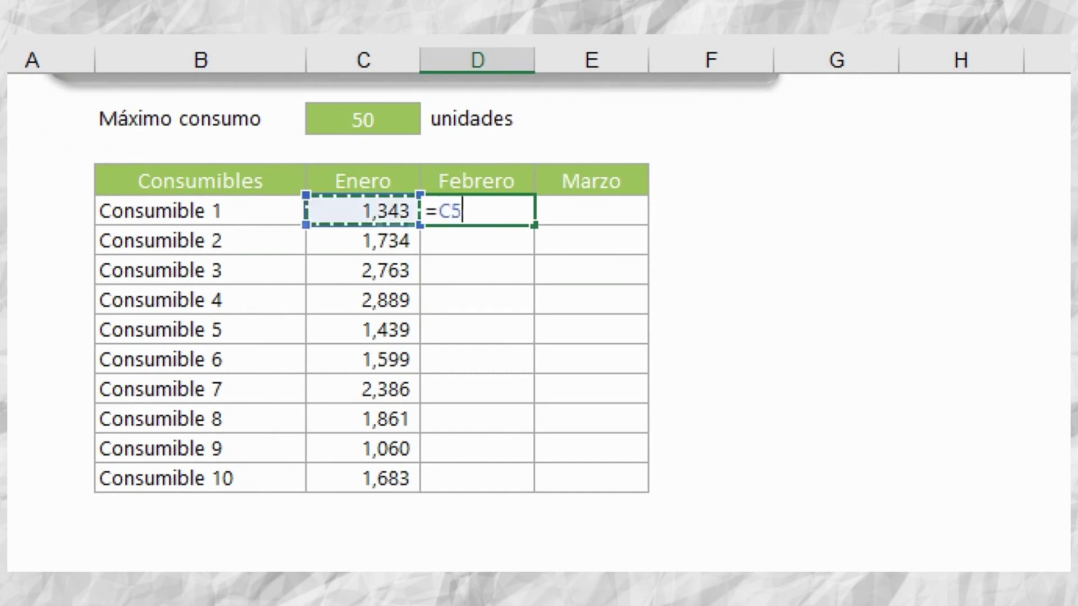
pyautogui.write('-')
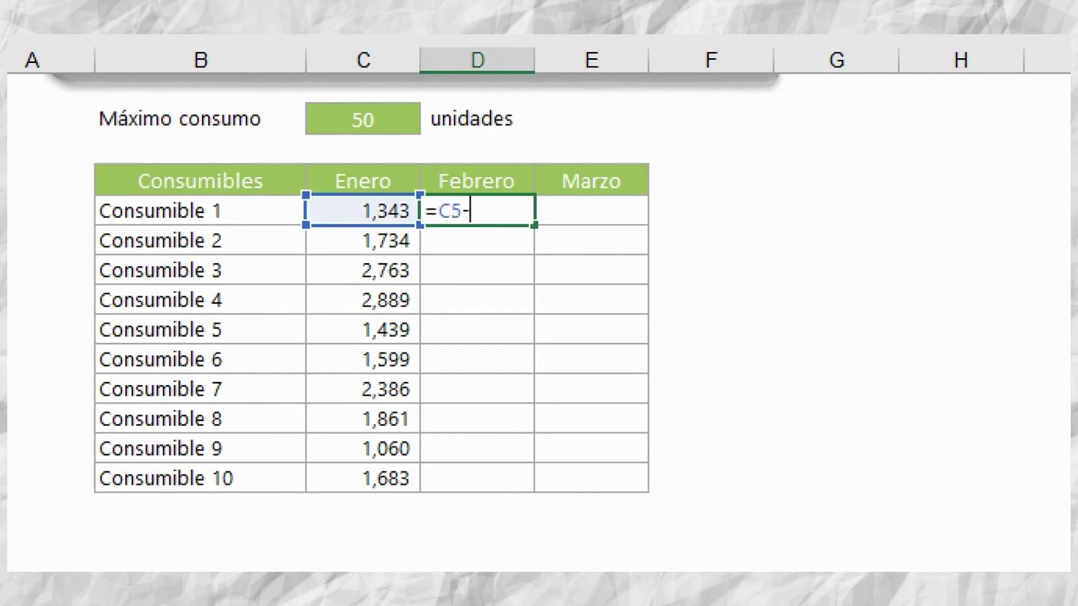
pyautogui.click(363, 119)
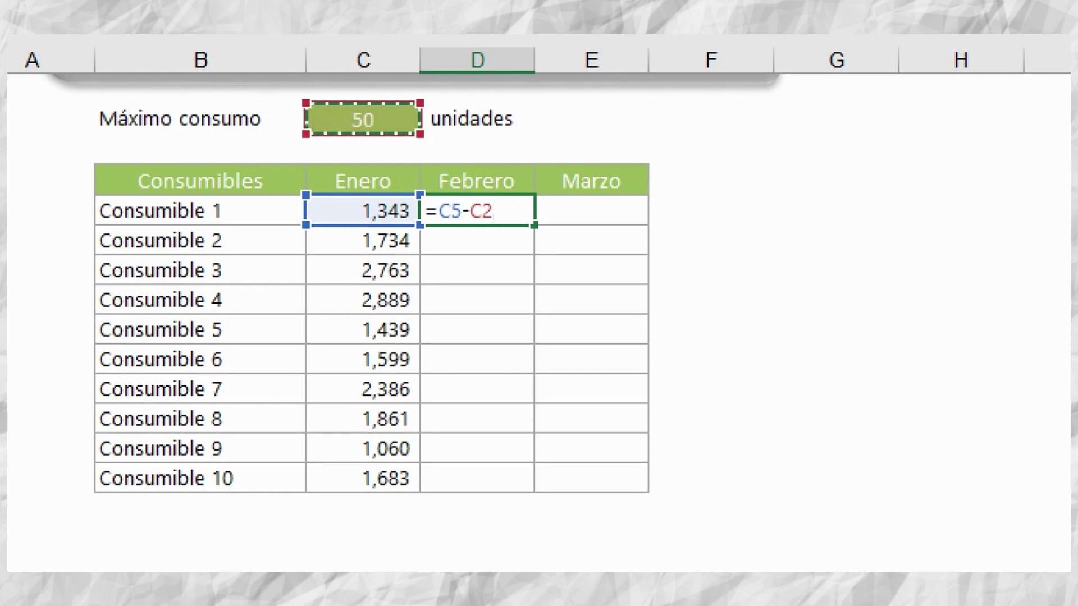
pyautogui.press('Return')
pyautogui.press('Up')
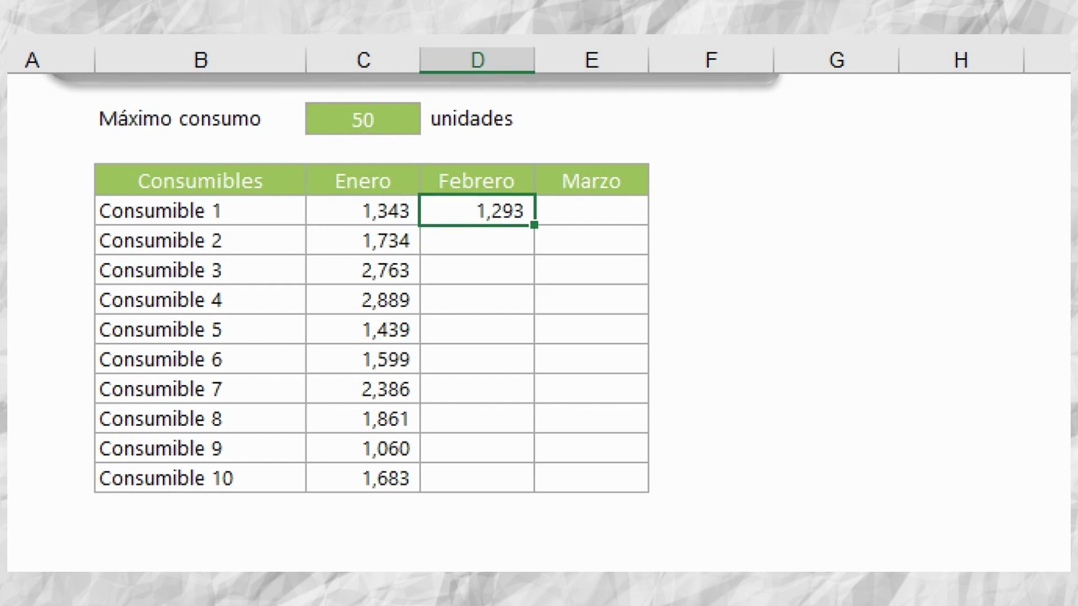
# Step: Fill the D5 formula down to D14 and check the references used in D6 and D7
pyautogui.doubleClick(534, 225)
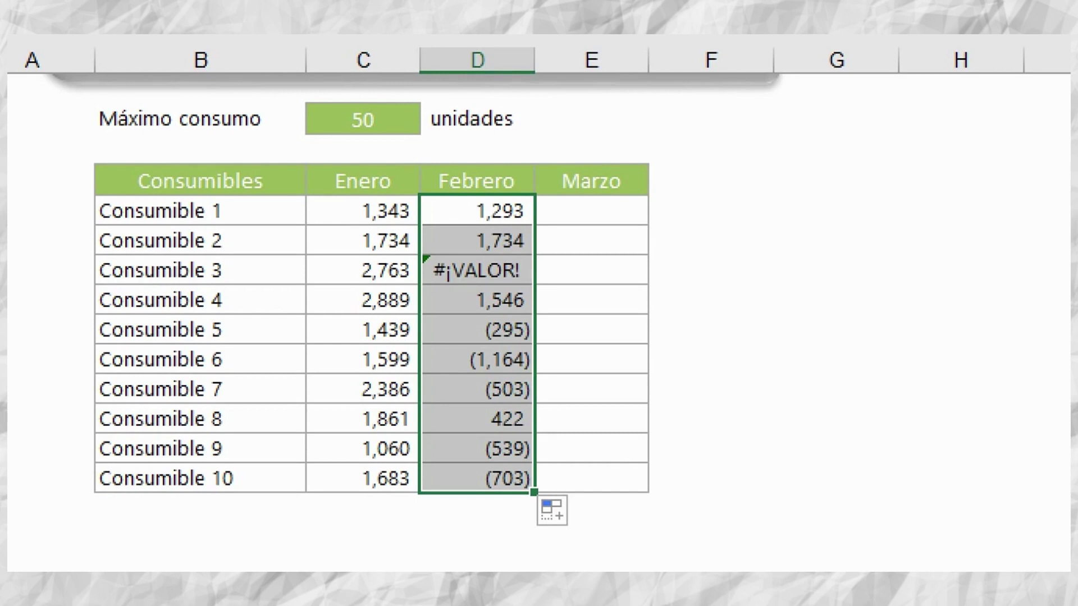
pyautogui.press('Down')
pyautogui.press('F2')
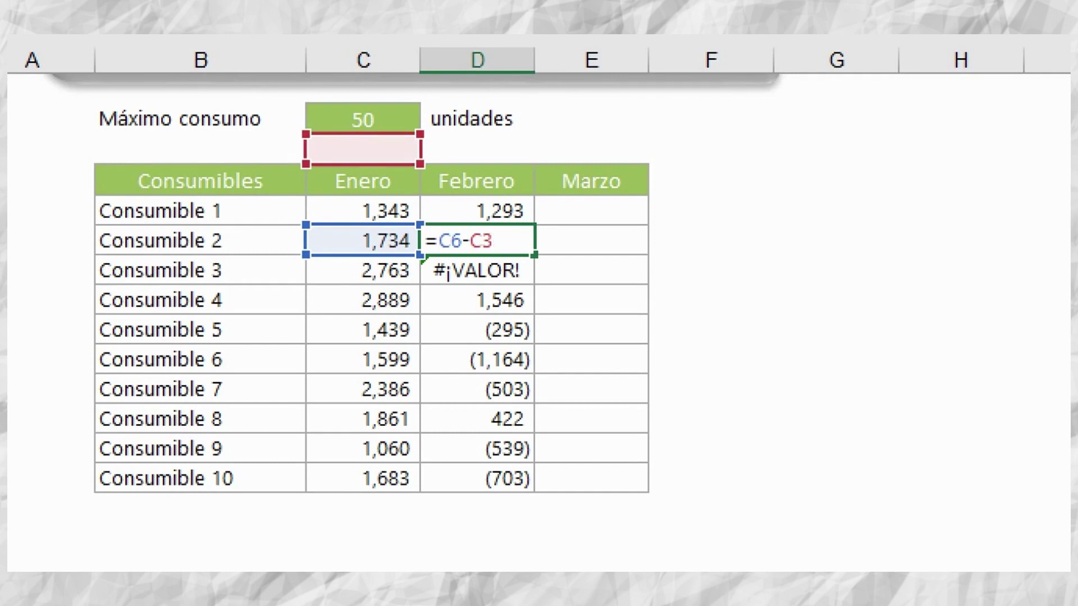
pyautogui.press('Return')
pyautogui.press('F2')
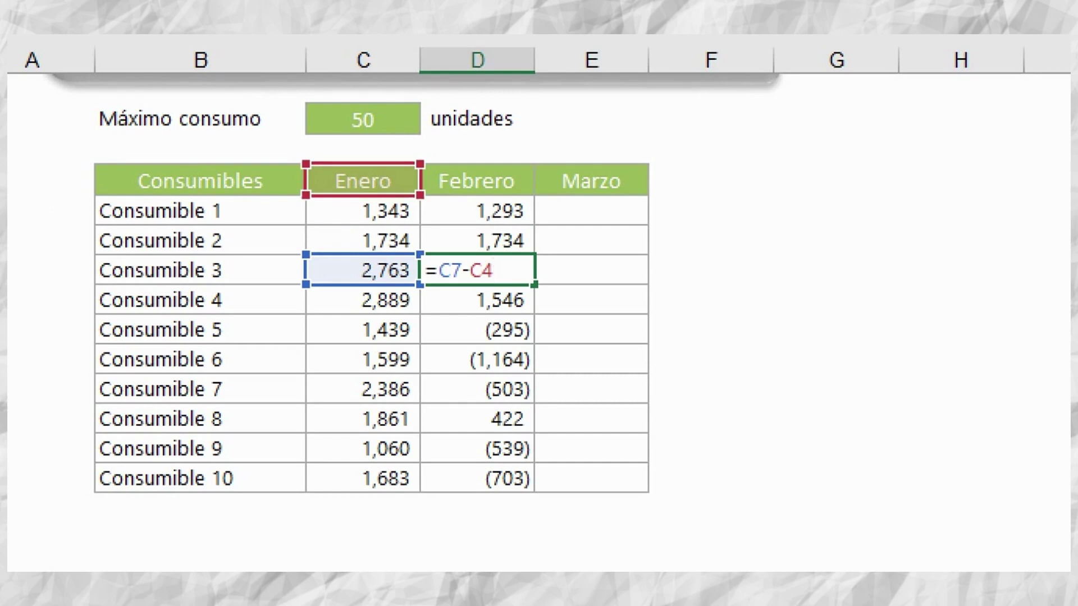
pyautogui.press('Return')
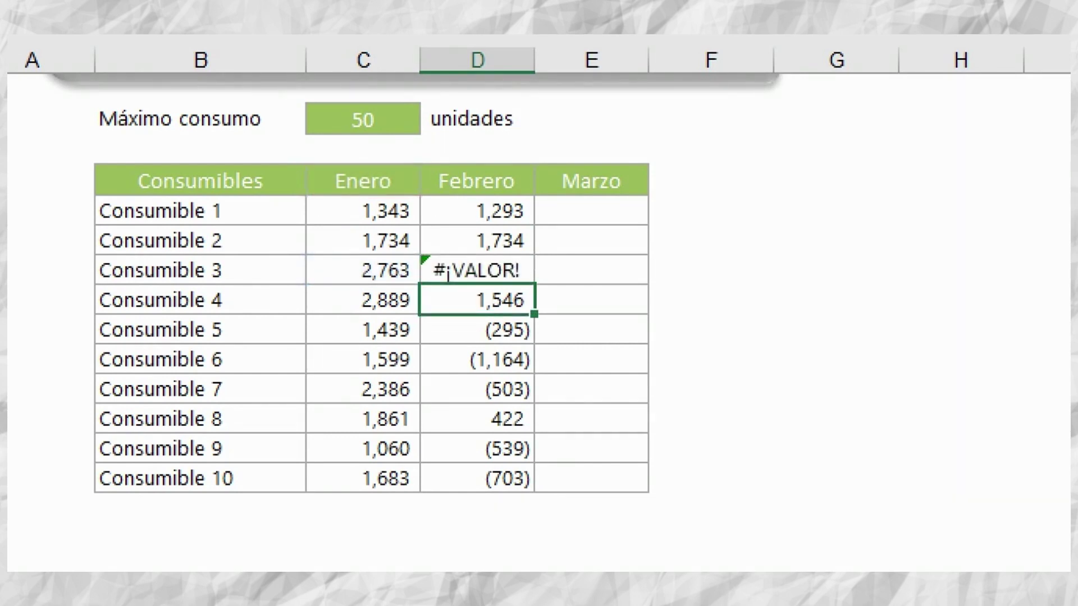
# Step: Edit the Febrero formula in D5 and convert its C2 reference to the absolute reference $C$2
pyautogui.click(477, 211)
pyautogui.press('F2')
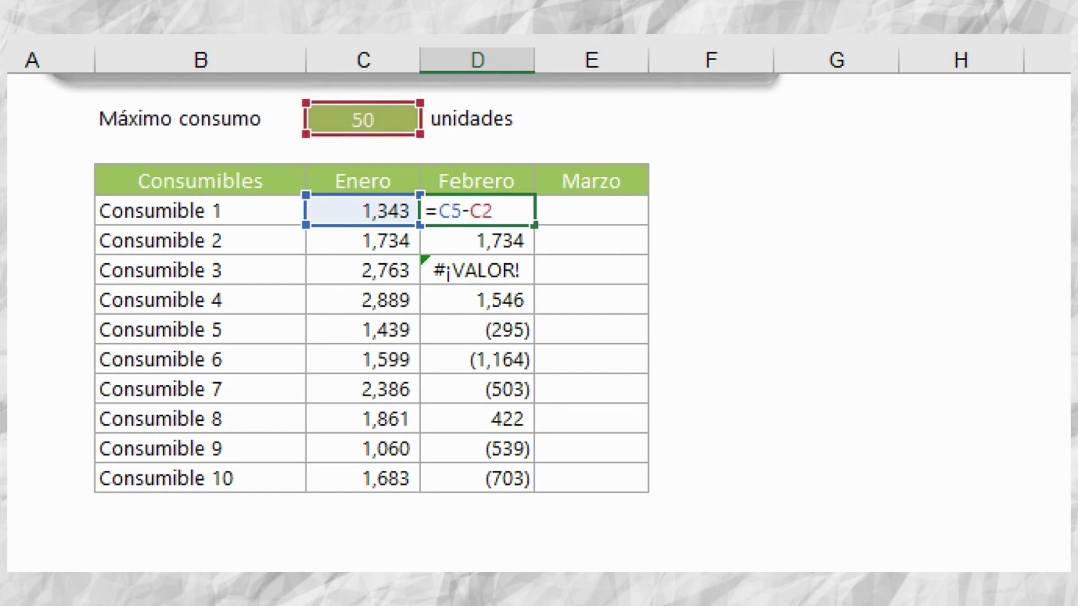
pyautogui.hotkey('shift', 'Left')
pyautogui.hotkey('shift', 'Left')
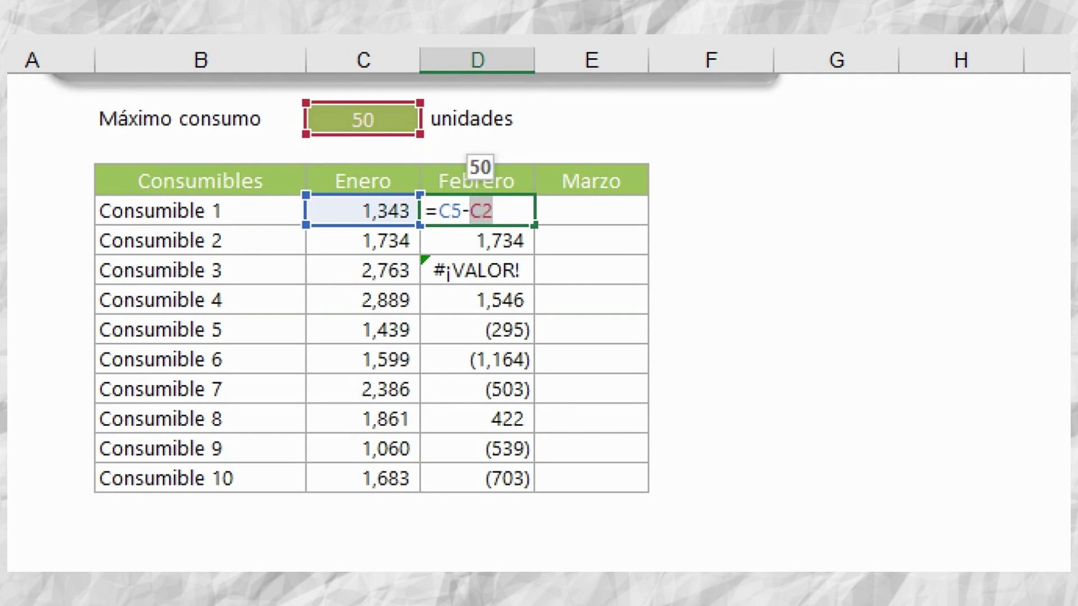
pyautogui.press('Right')
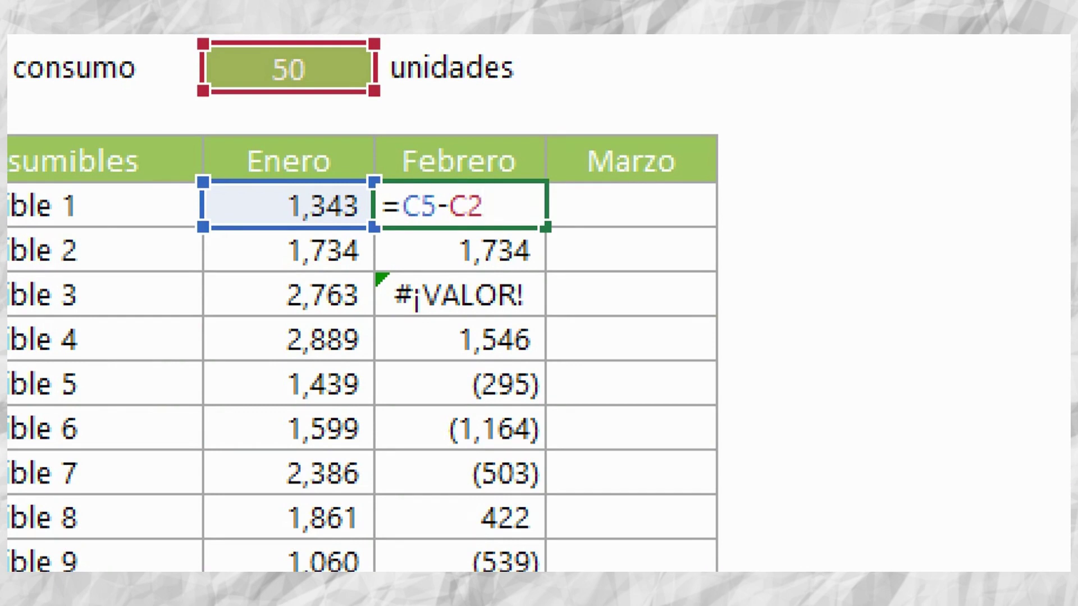
pyautogui.press('F4')
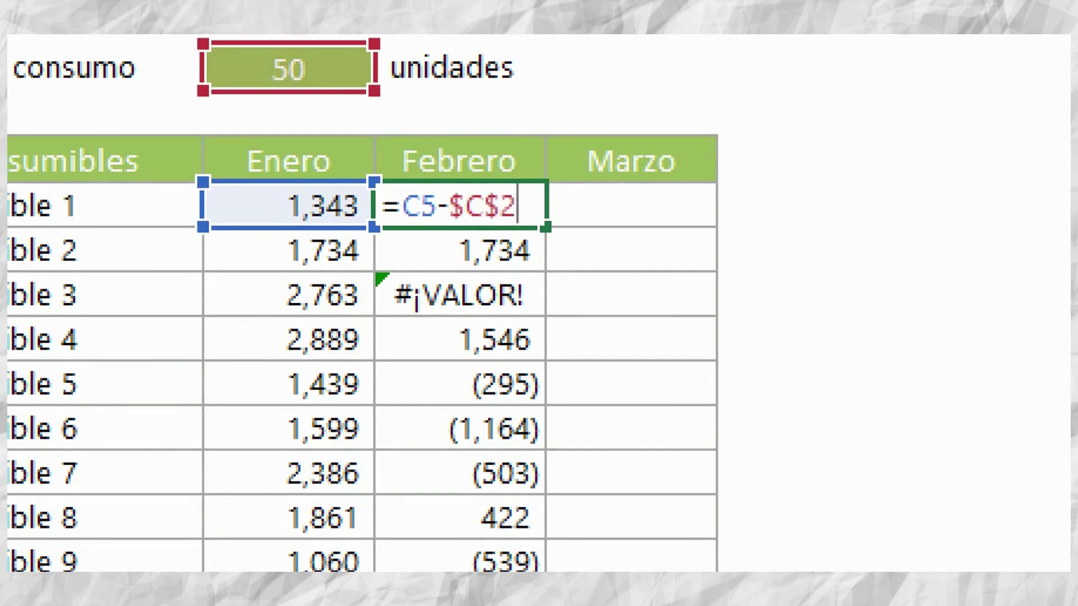
# Step: Examine the column part $C and the row part $2 of the absolute reference in D5's formula
pyautogui.press('Left')
pyautogui.press('Left')
pyautogui.hotkey('shift', 'Left')
pyautogui.hotkey('shift', 'Left')
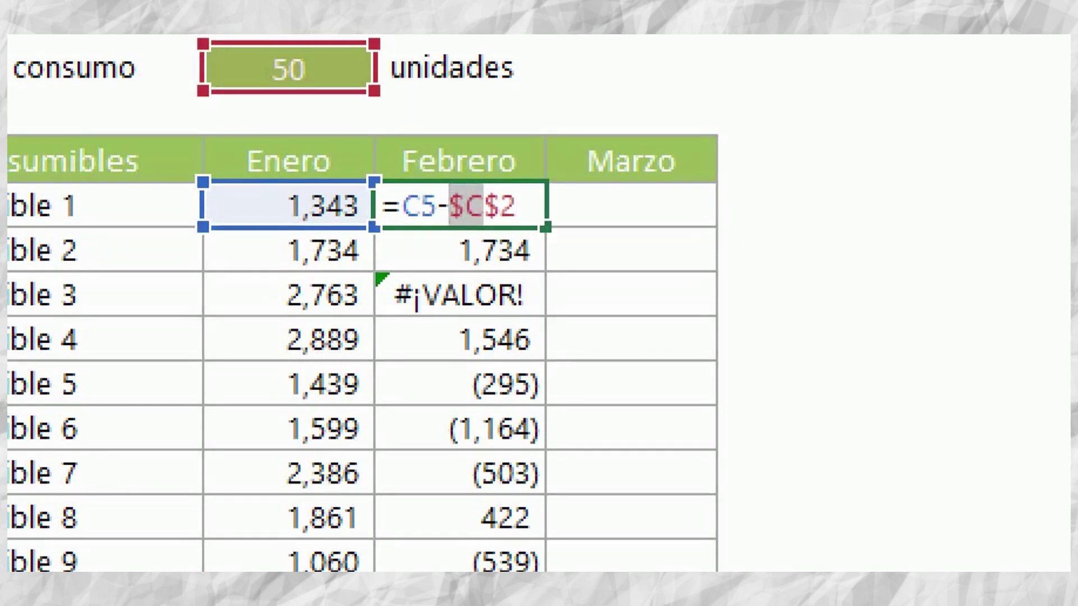
pyautogui.press('Left')
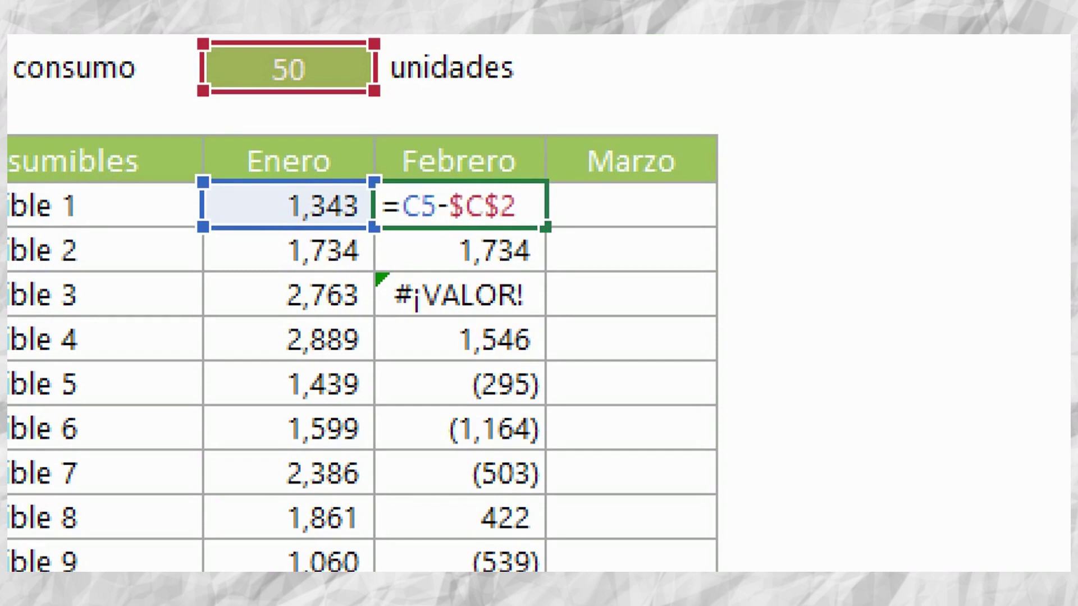
pyautogui.hotkey('shift', 'Right')
pyautogui.press('Right')
pyautogui.press('Right')
pyautogui.press('Right')
pyautogui.hotkey('shift', 'Right')
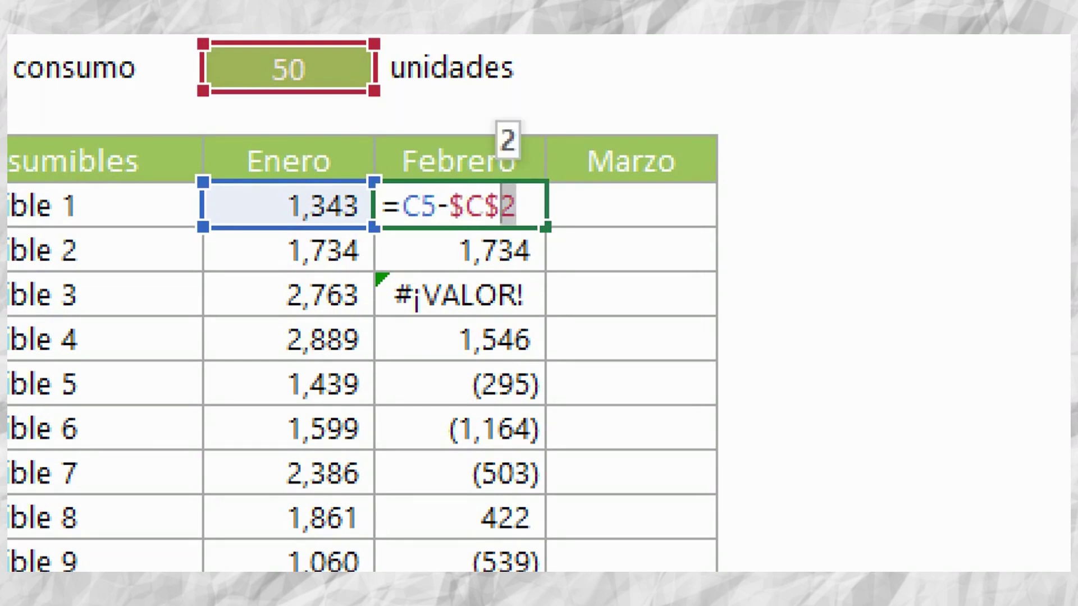
pyautogui.press('Left')
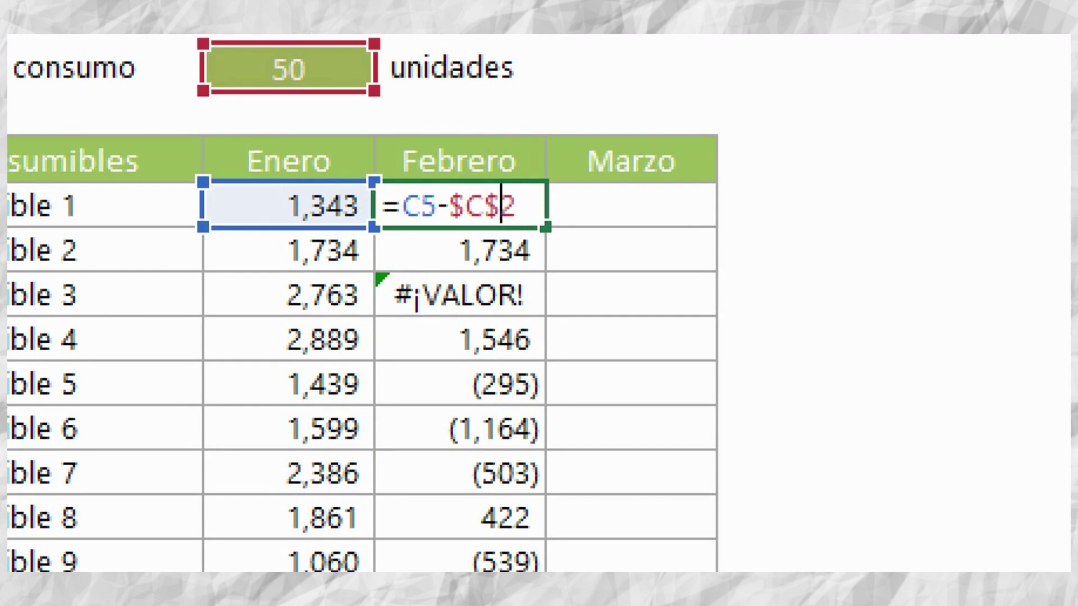
# Step: Remove both dollar signs from D5's formula so it reads =C5-C2 again
pyautogui.press('BackSpace')
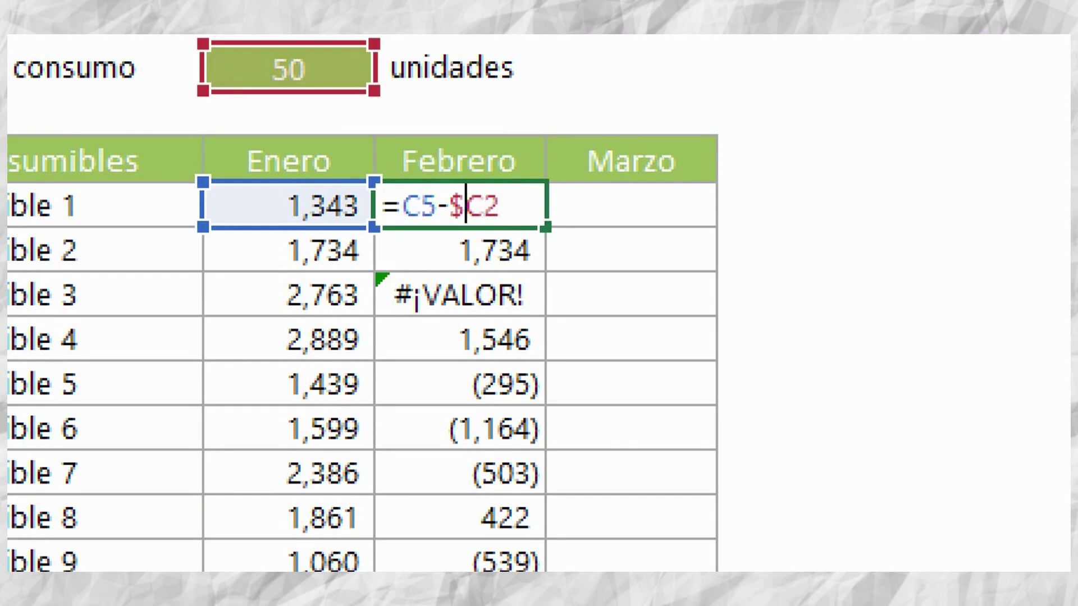
pyautogui.press('BackSpace')
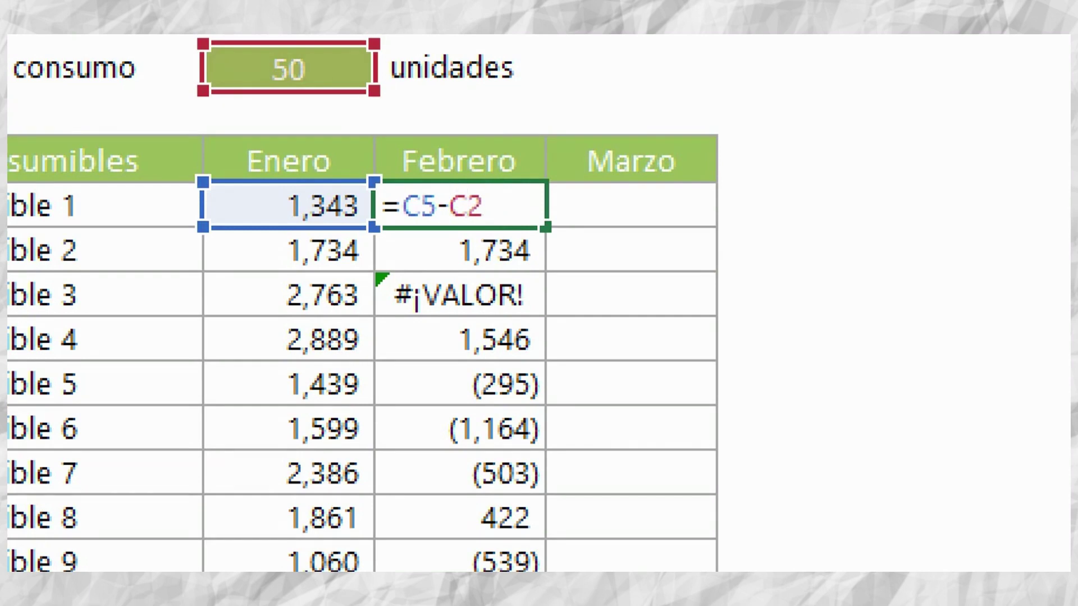
pyautogui.press('End')
pyautogui.click(449, 206)
pyautogui.click(468, 206)
# Step: Make the C2 reference in D5 absolute so the formula is =C5-$C$2, and fill it down to D14
pyautogui.press('Right')
pyautogui.hotkey('shift', 'Left')
pyautogui.hotkey('shift', 'Left')
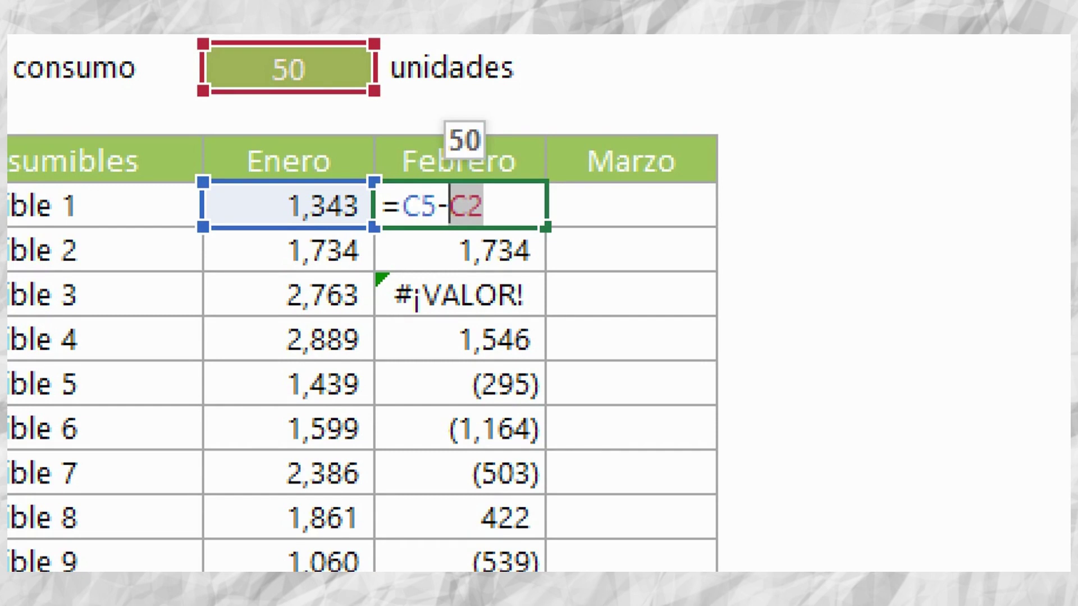
pyautogui.press('F4')
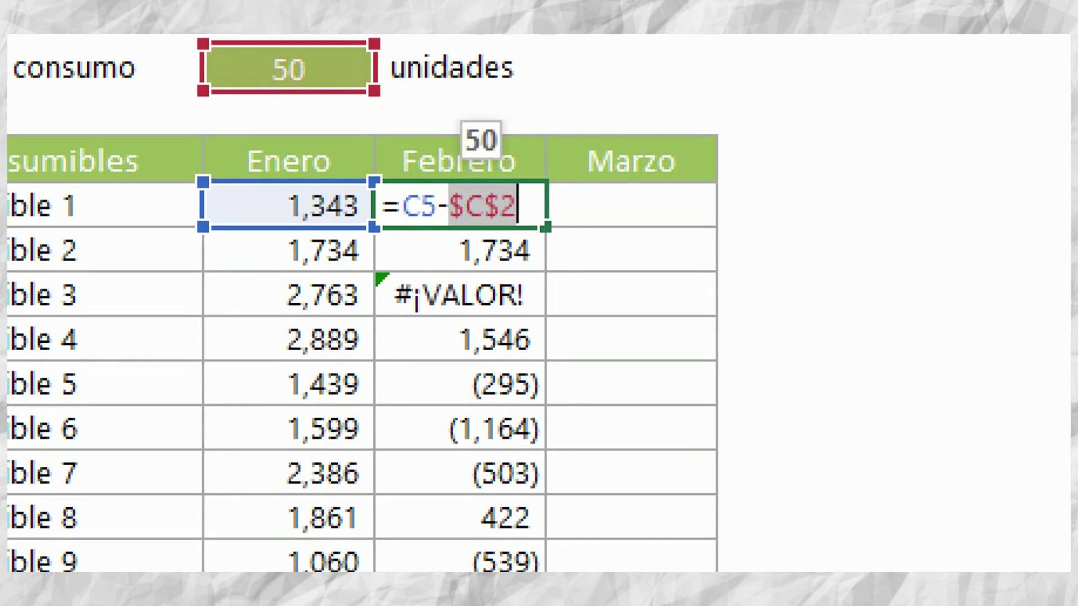
pyautogui.click(517, 206)
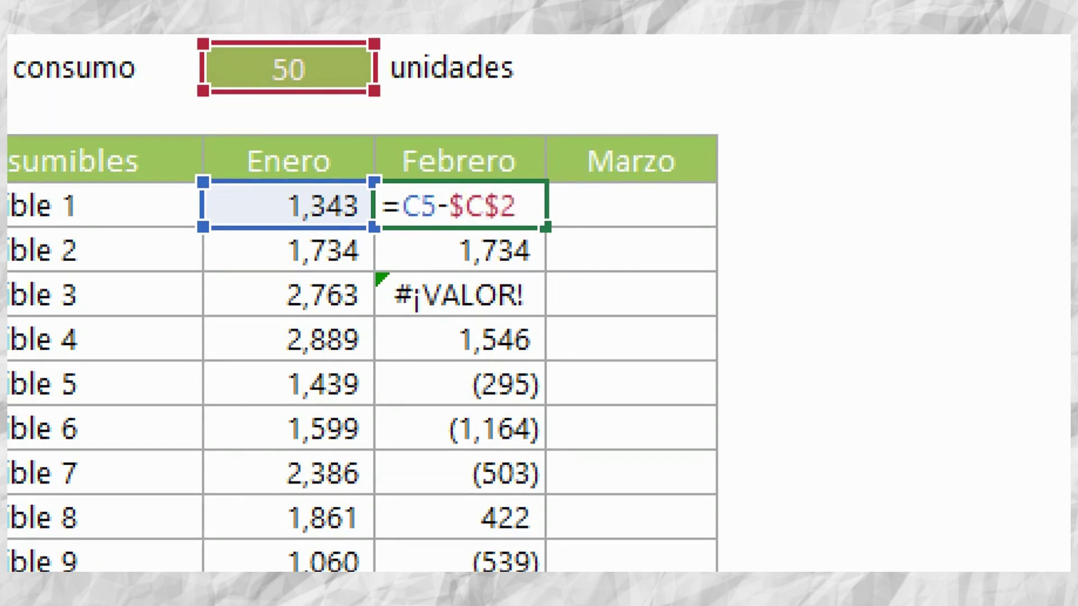
pyautogui.doubleClick(465, 206)
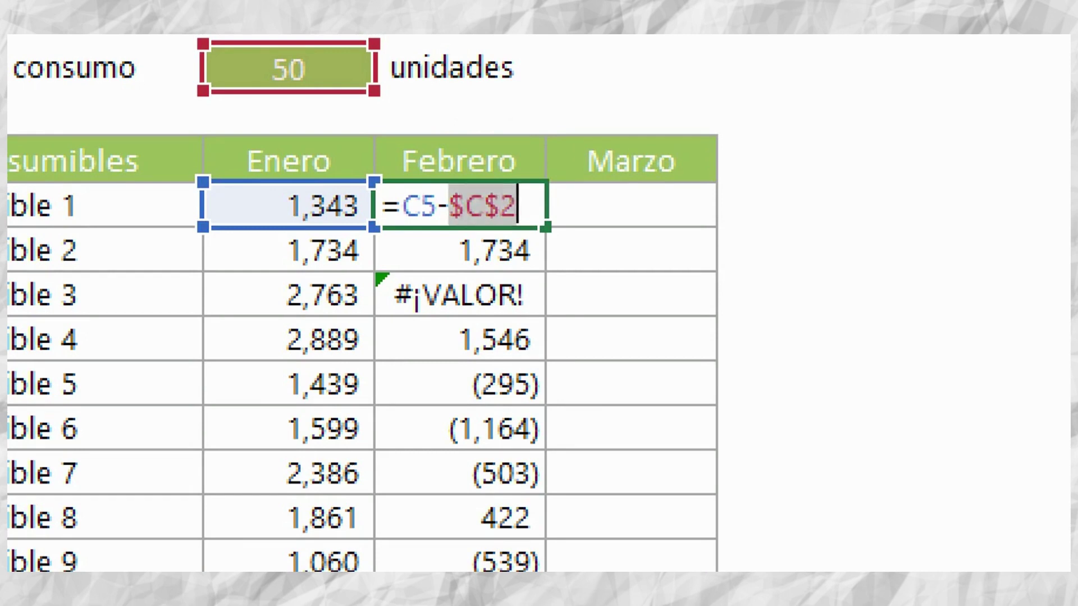
pyautogui.press('Return')
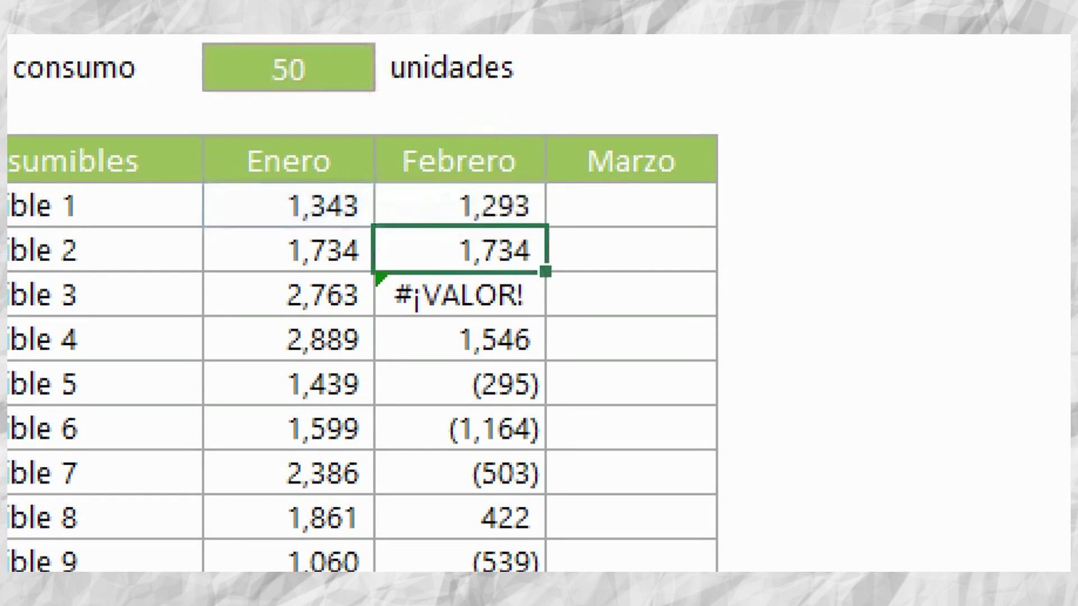
pyautogui.click(461, 206)
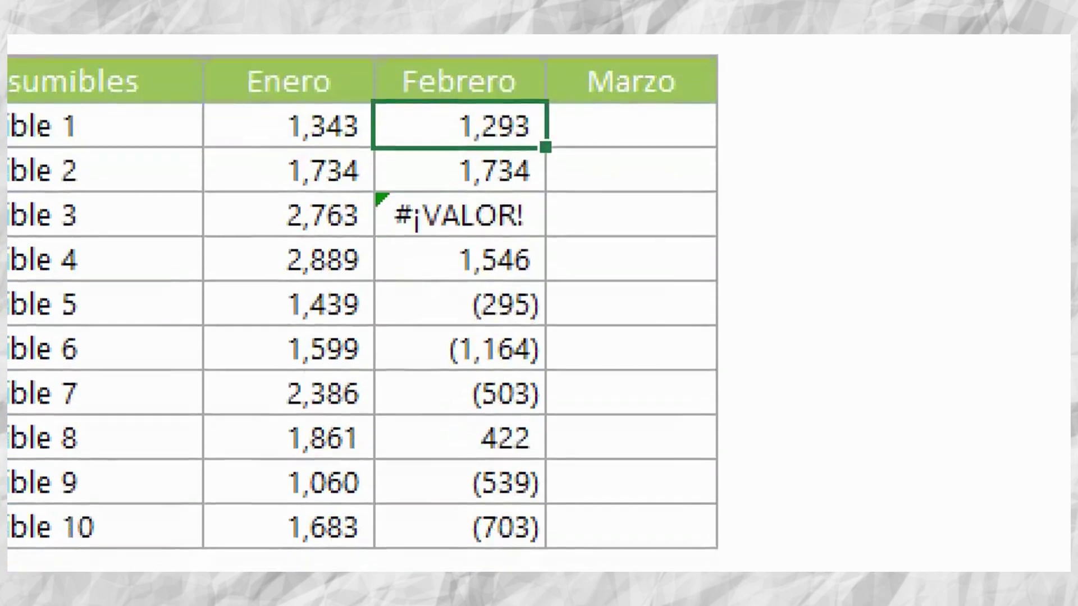
pyautogui.doubleClick(545, 147)
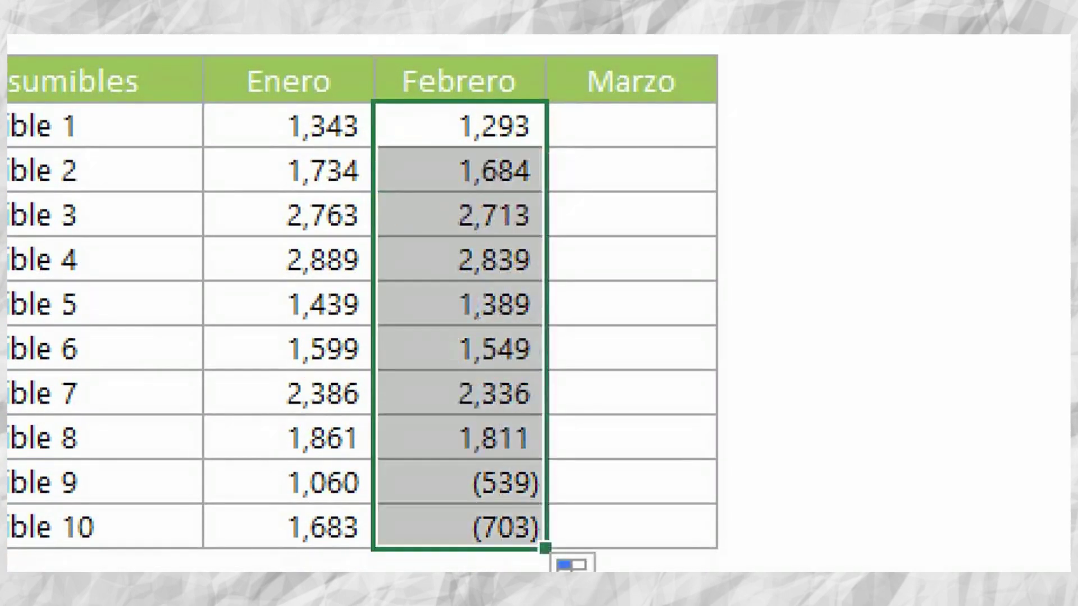
# Step: Review the Febrero formulas one by one from D6 to D14, comparing the relative Enero reference with the fixed one
pyautogui.click(461, 170)
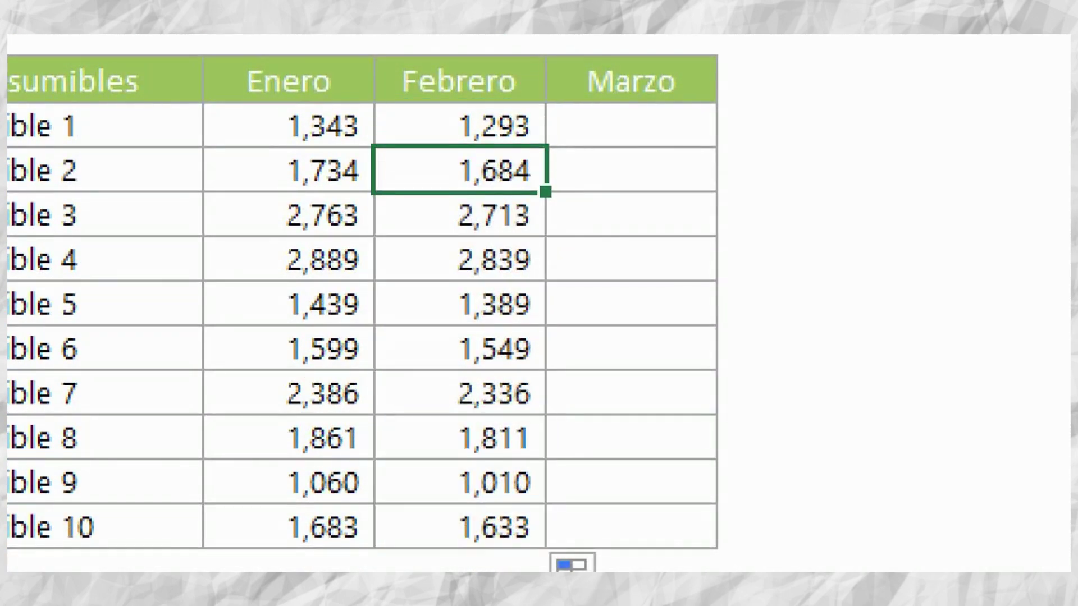
pyautogui.press('F2')
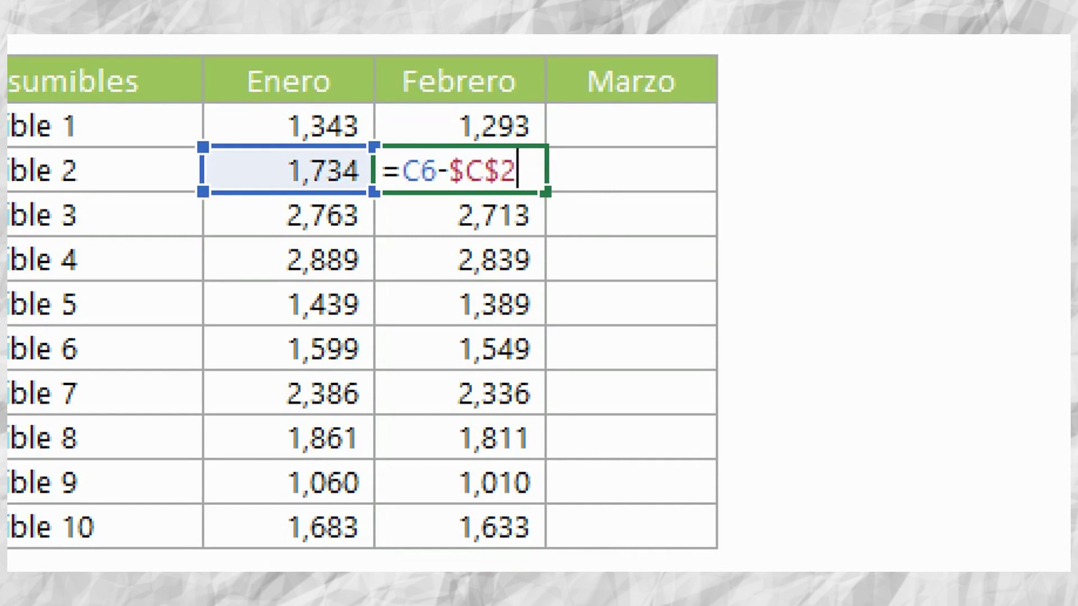
pyautogui.press('Return')
pyautogui.press('F2')
pyautogui.press('Return')
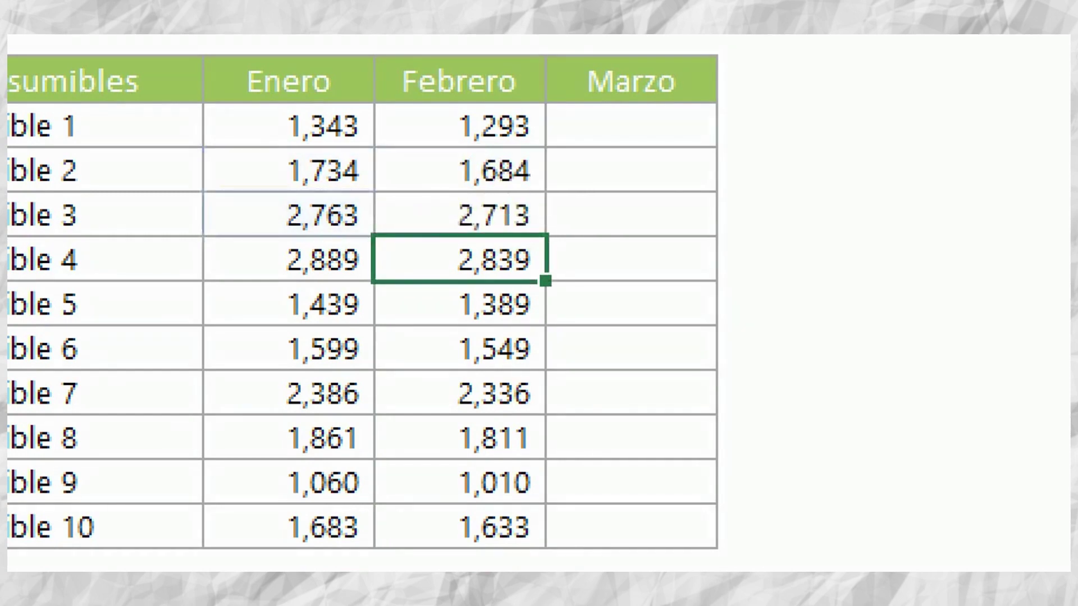
pyautogui.press('F2')
pyautogui.press('Return')
pyautogui.press('F2')
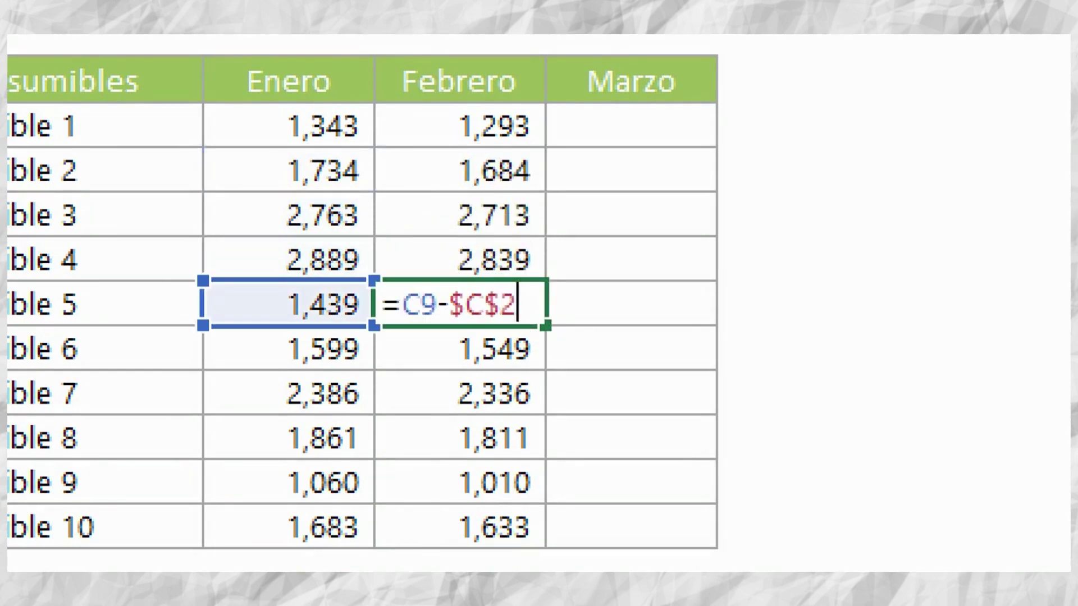
pyautogui.press('Return')
pyautogui.press('F2')
pyautogui.press('Return')
pyautogui.press('F2')
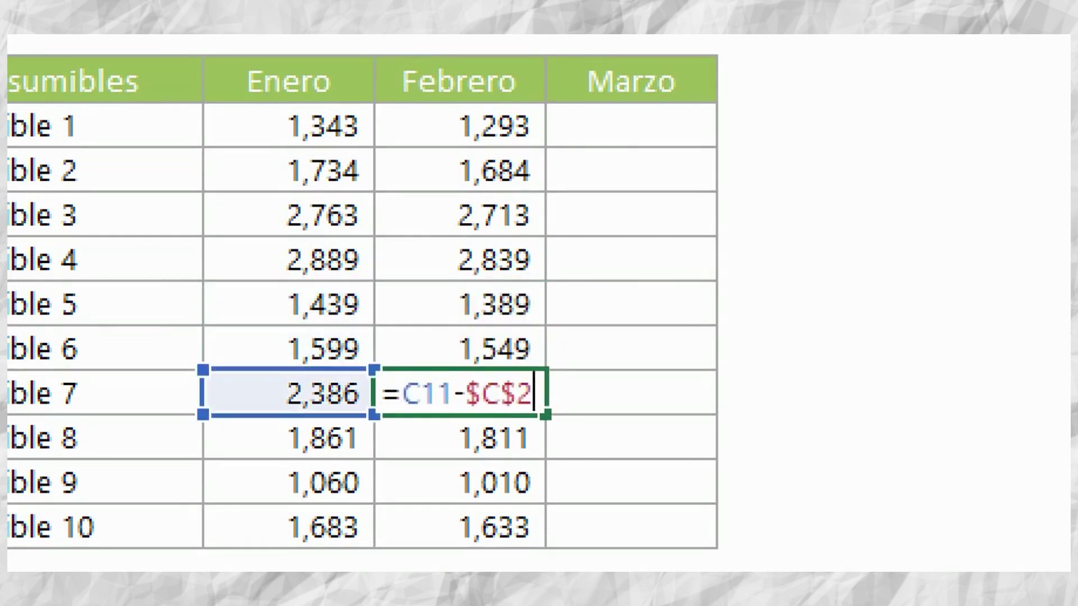
pyautogui.press('Return')
pyautogui.press('F2')
pyautogui.press('Return')
pyautogui.press('F2')
pyautogui.press('Return')
pyautogui.press('F2')
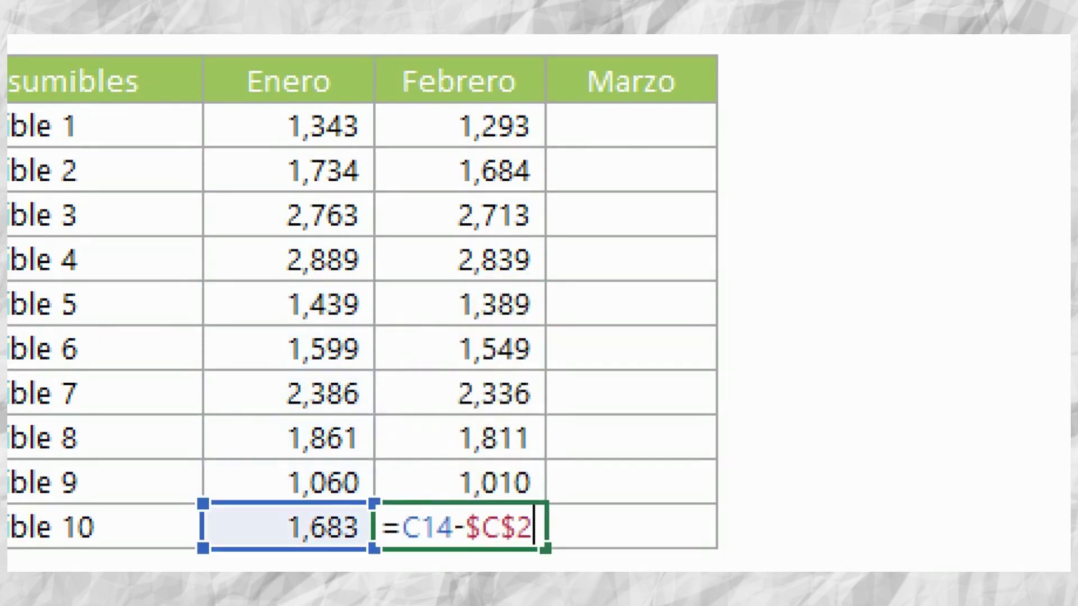
pyautogui.press('Return')
# Step: Enter =D5-$C$2 in the first Marzo cell, E5, with C2 as an absolute reference, and fill it down to E14
pyautogui.press('Up')
pyautogui.press('Up')
pyautogui.press('Up')
pyautogui.press('Up')
pyautogui.press('Up')
pyautogui.press('Up')
pyautogui.press('Up')
pyautogui.press('Up')
pyautogui.press('Up')
pyautogui.press('Up')
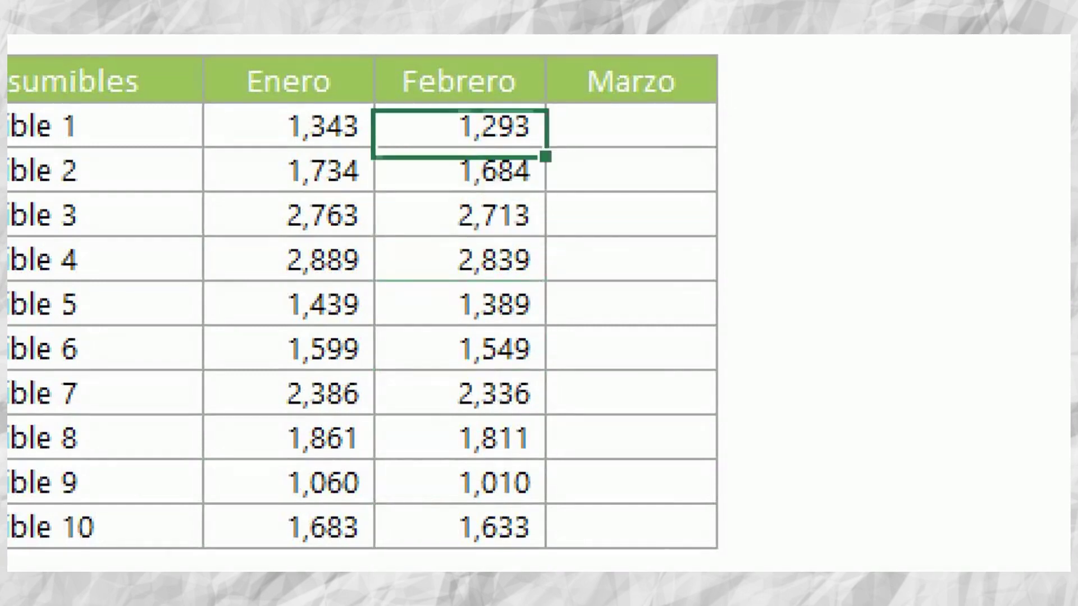
pyautogui.press('Right')
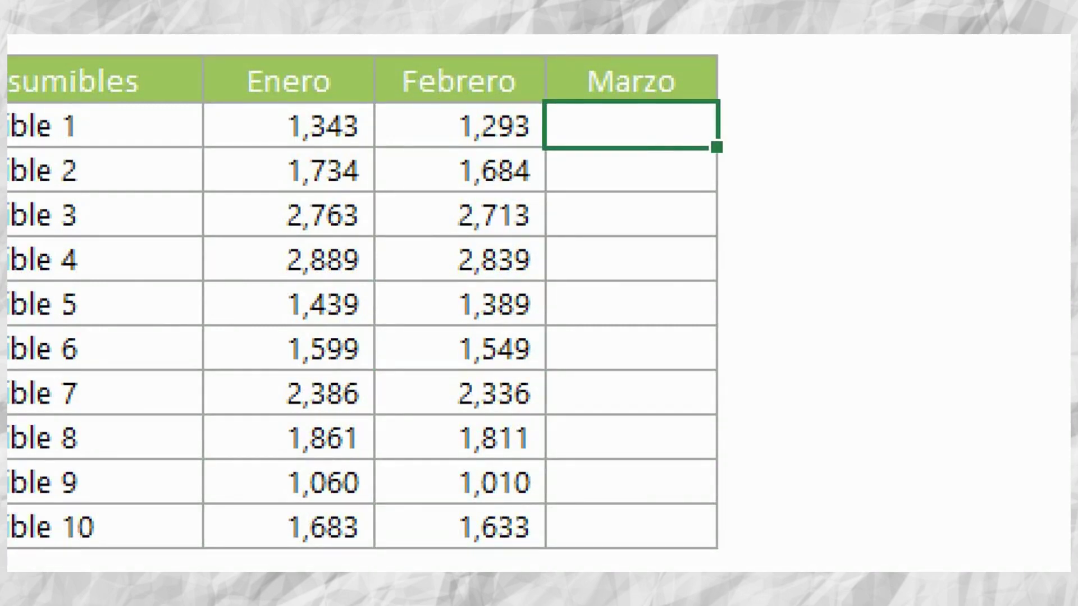
pyautogui.write('=')
pyautogui.press('Left')
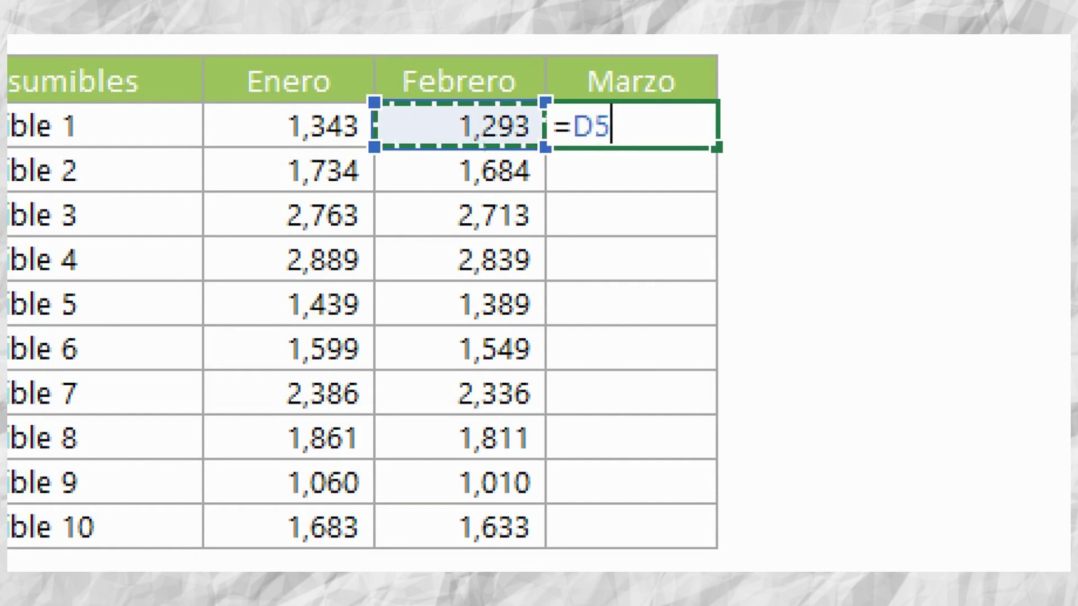
pyautogui.write('-')
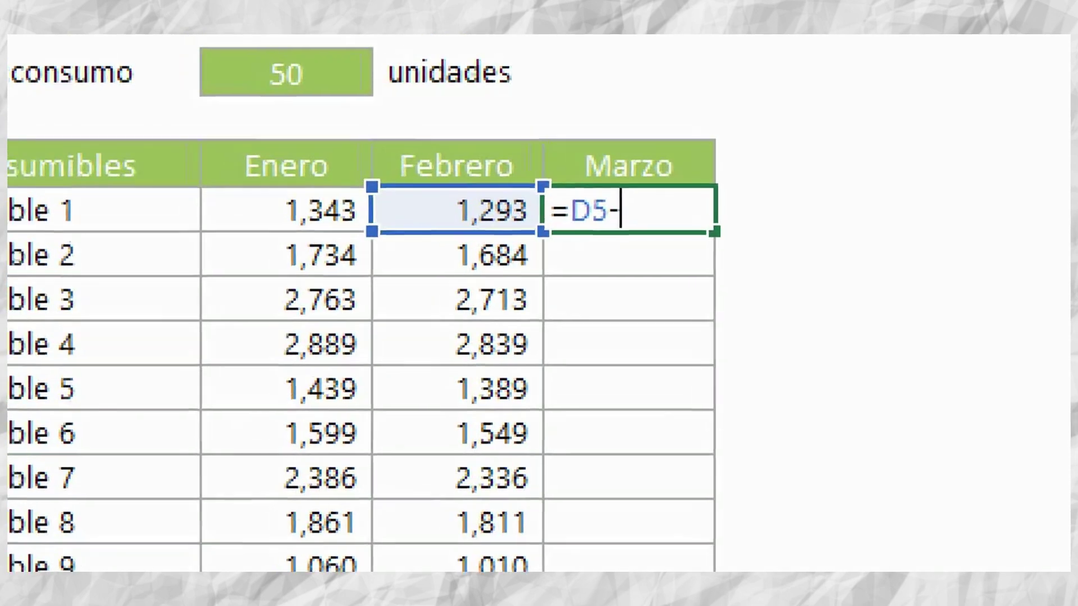
pyautogui.click(398, 111)
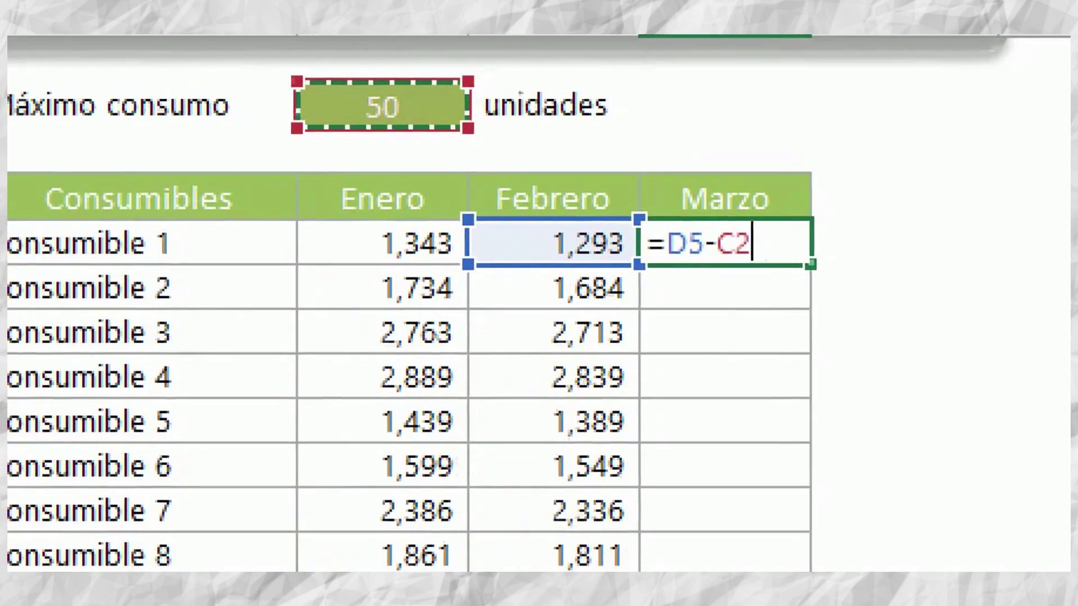
pyautogui.press('F4')
pyautogui.press('Return')
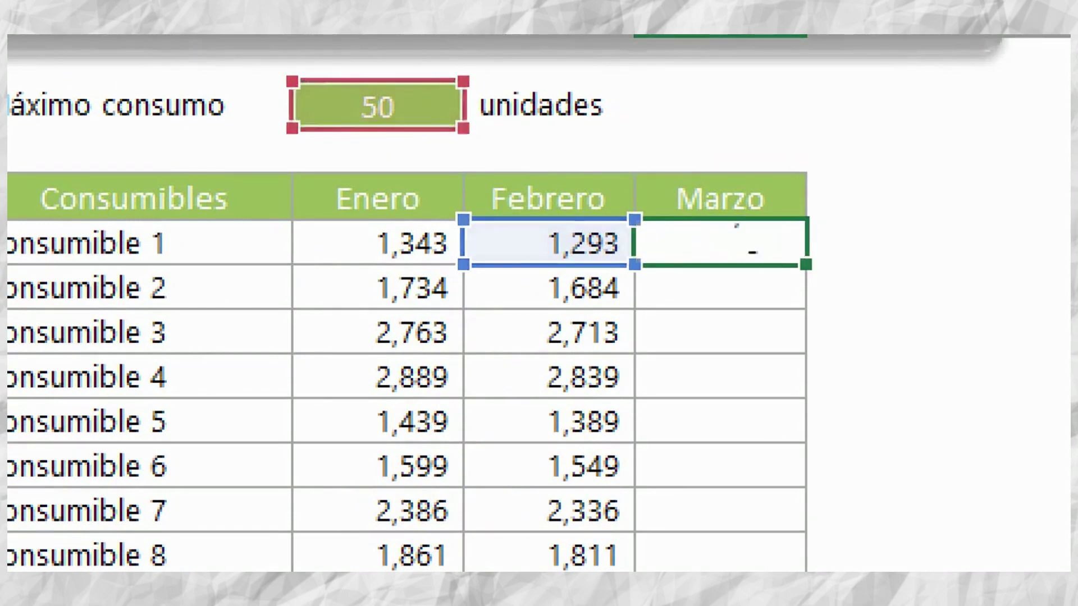
pyautogui.click(717, 243)
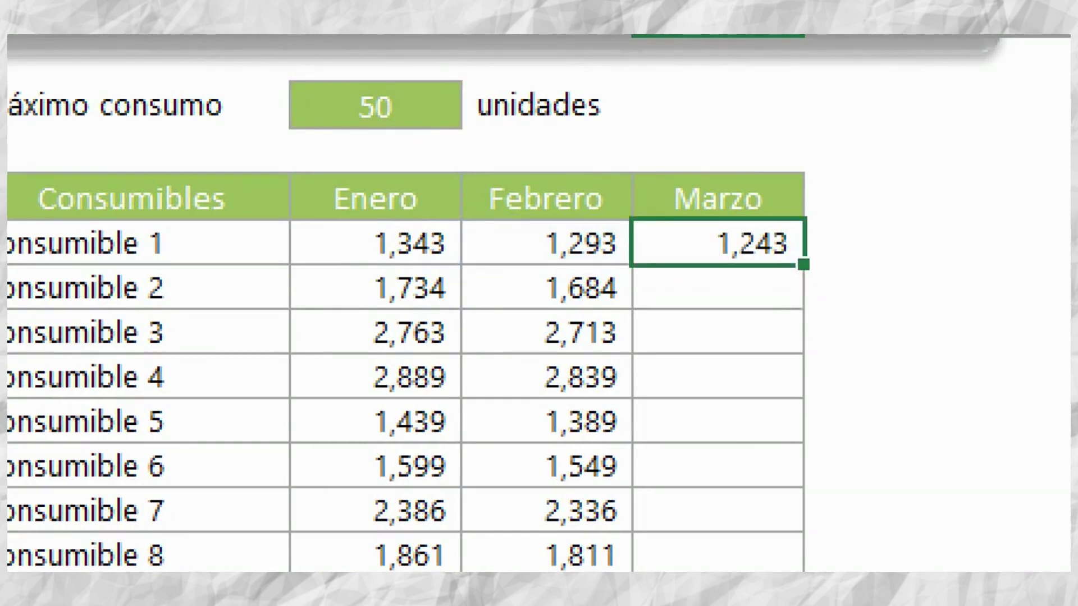
pyautogui.doubleClick(804, 264)
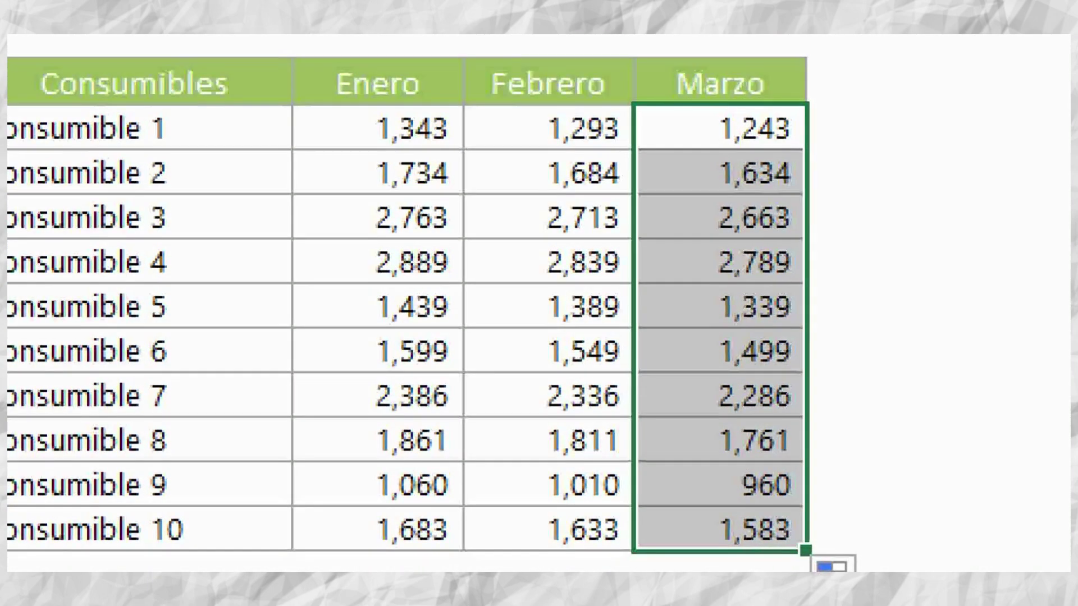
# Step: Review the Marzo formulas one by one from E5 to E14, comparing the relative Febrero reference with the fixed $C$2
pyautogui.click(718, 102)
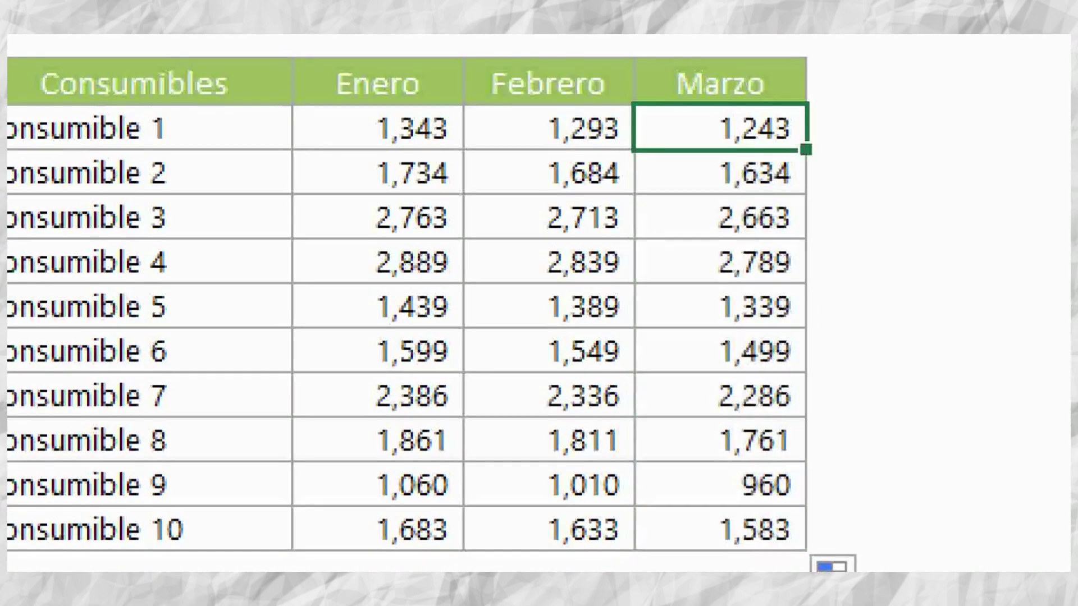
pyautogui.press('F2')
pyautogui.press('Return')
pyautogui.press('F2')
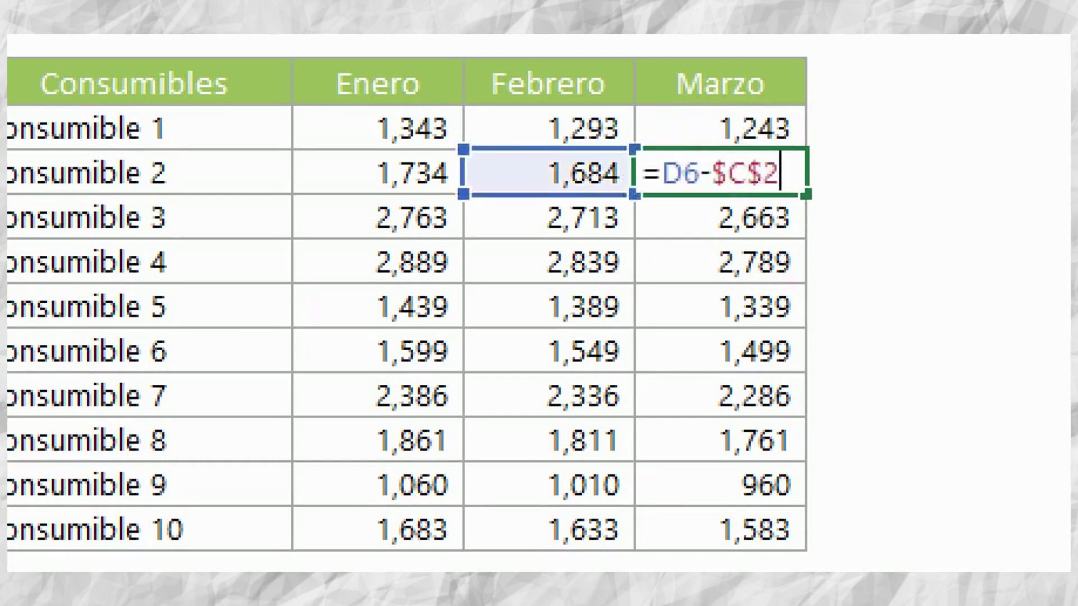
pyautogui.press('Return')
pyautogui.press('F2')
pyautogui.press('Return')
pyautogui.press('F2')
pyautogui.press('Return')
pyautogui.press('F2')
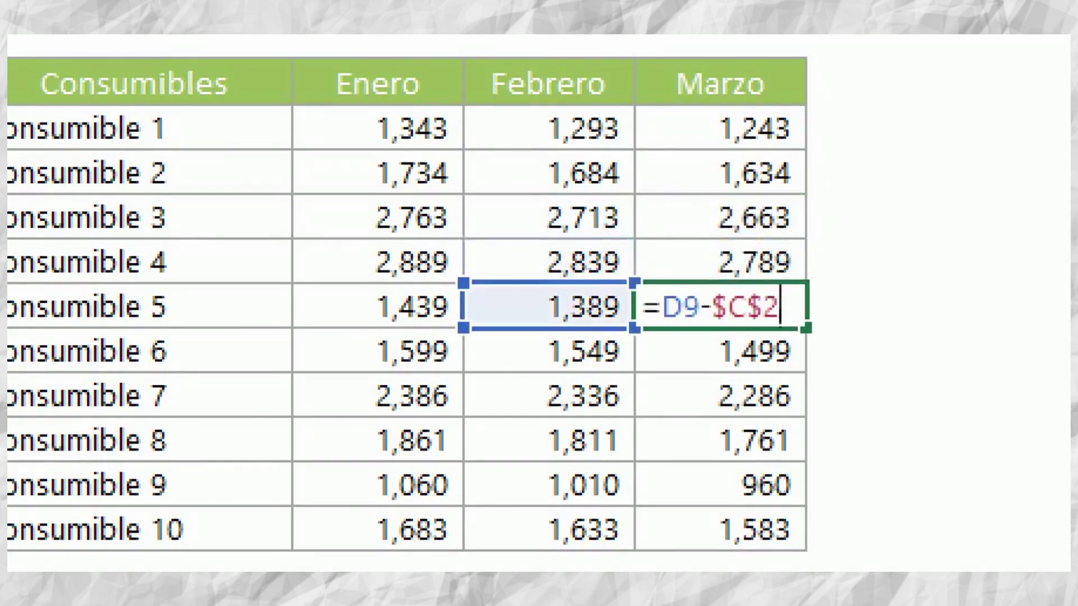
pyautogui.press('Return')
pyautogui.press('F2')
pyautogui.press('Return')
pyautogui.press('F2')
pyautogui.press('Return')
pyautogui.press('F2')
pyautogui.press('Return')
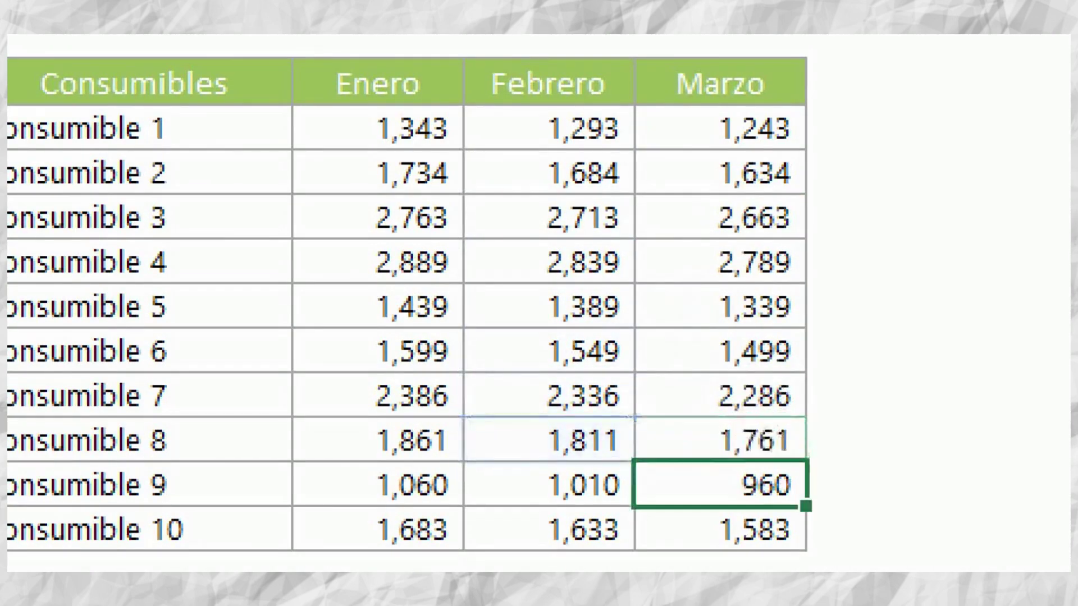
pyautogui.press('F2')
pyautogui.press('Return')
pyautogui.press('F2')
pyautogui.press('Return')
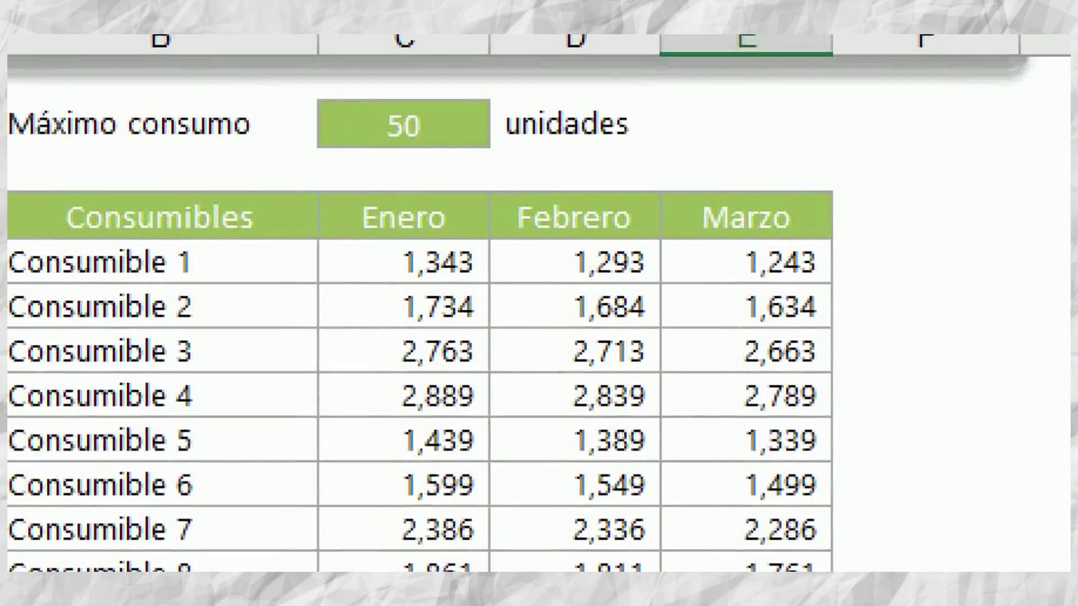
# Step: Inspect the Máximo consumo cell C2 and highlight the $C$2 reference to it in D5's formula
pyautogui.click(404, 124)
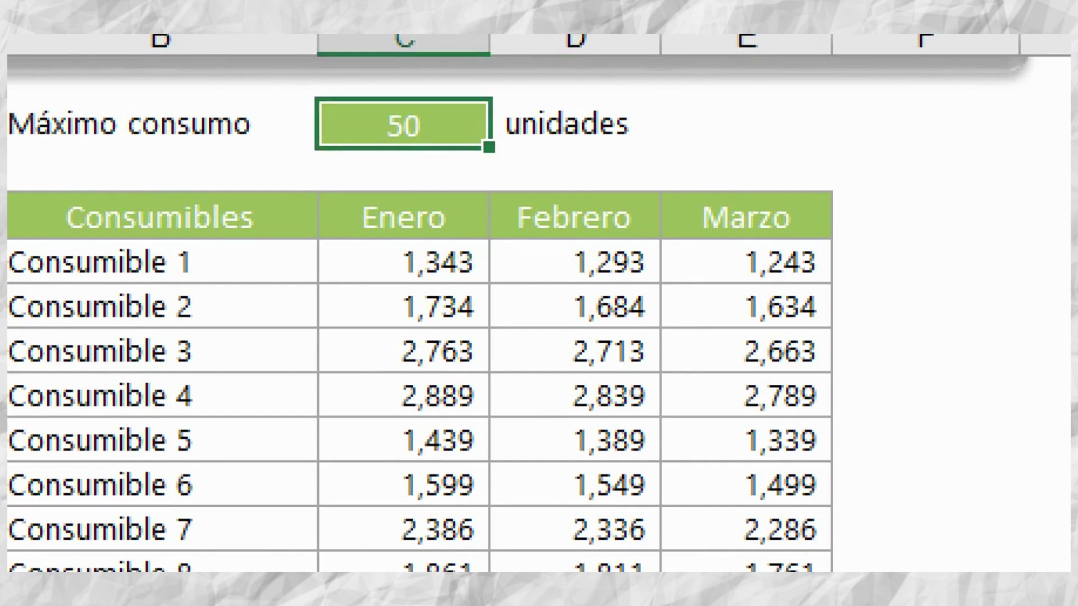
pyautogui.click(575, 263)
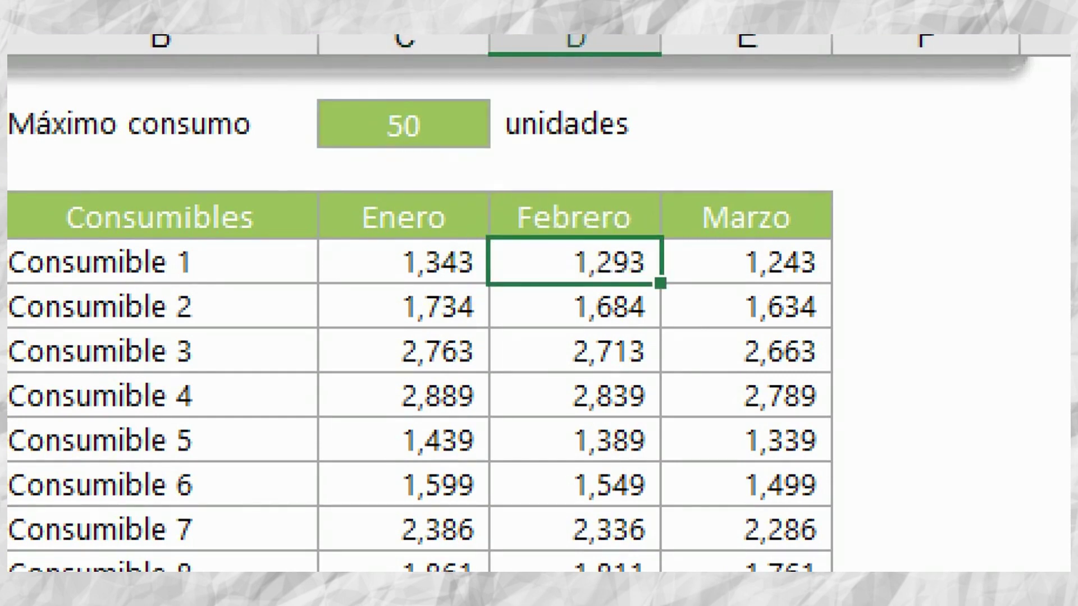
pyautogui.write('=C5-$C$2')
pyautogui.hotkey('shift', 'Left')
pyautogui.hotkey('shift', 'Left')
pyautogui.hotkey('shift', 'Left')
pyautogui.hotkey('shift', 'Left')
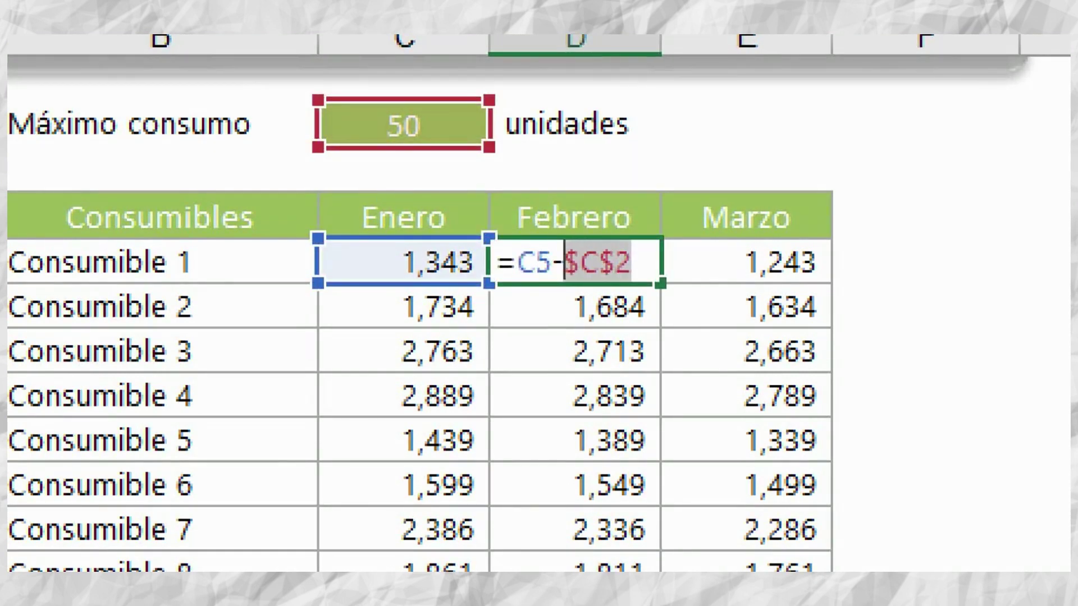
pyautogui.press('Return')
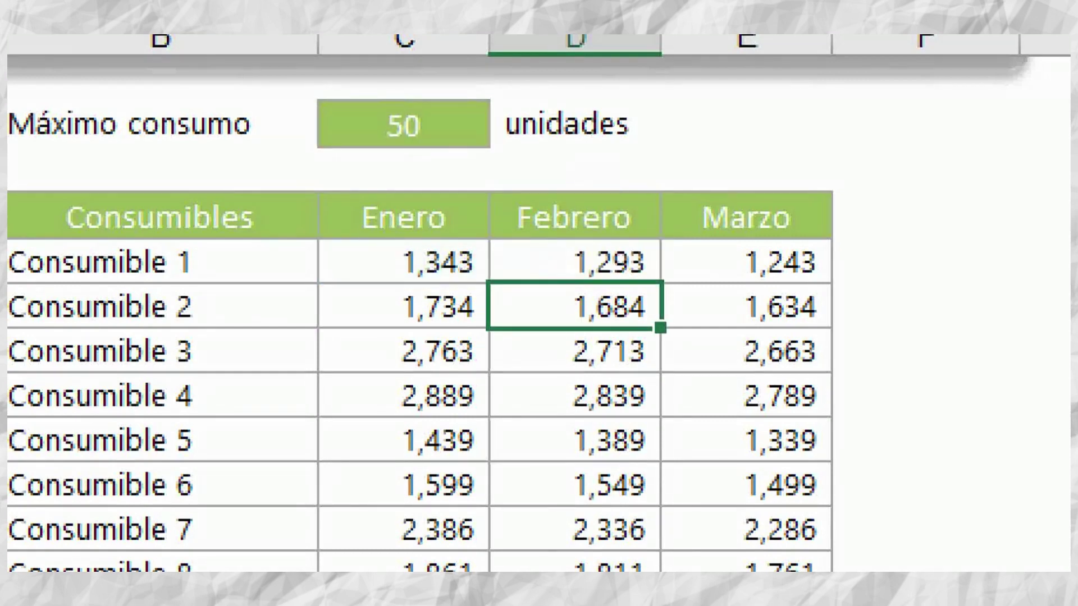
# Step: Look across the month header row starting at Enero, and examine the $C$2 part of the first Febrero formula again
pyautogui.moveTo(747, 218); pyautogui.dragTo(1001, 217)
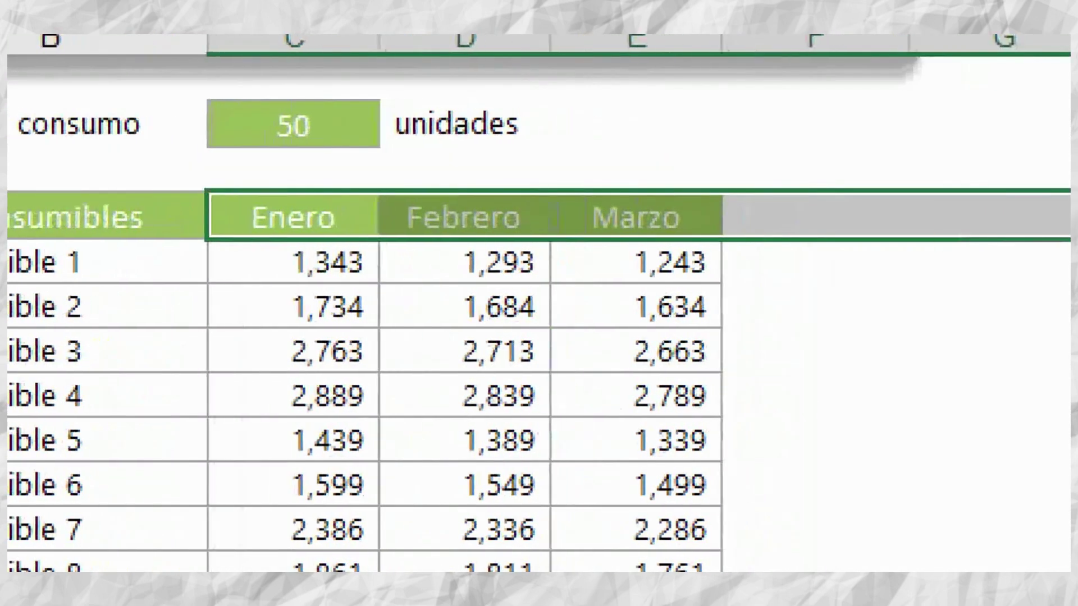
pyautogui.click(576, 263)
pyautogui.press('F2')
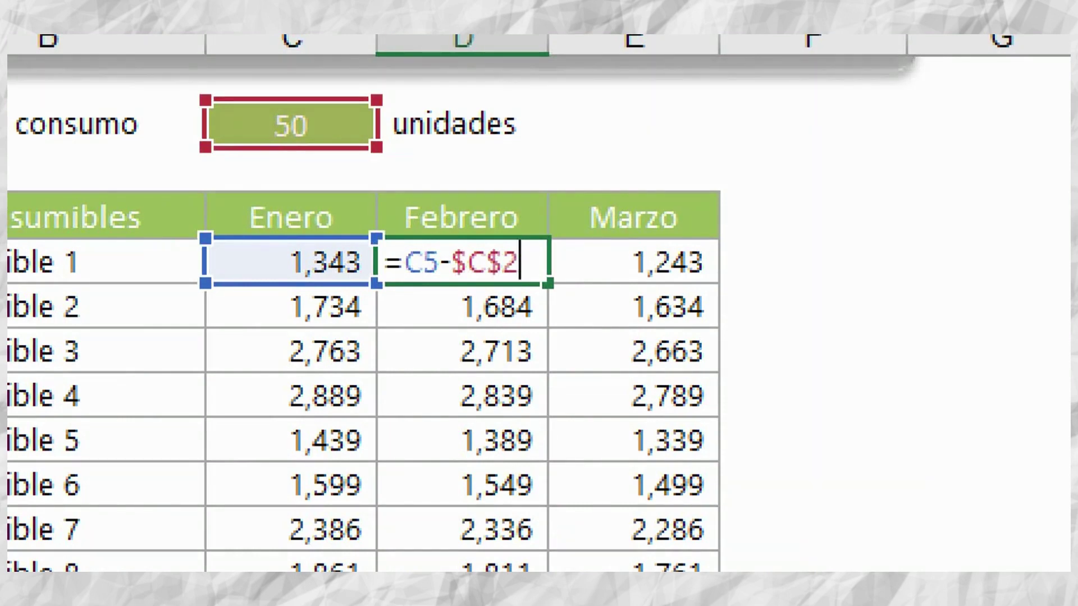
pyautogui.hotkey('shift', 'Left')
pyautogui.hotkey('shift', 'Left')
pyautogui.hotkey('shift', 'Left')
pyautogui.hotkey('shift', 'Left')
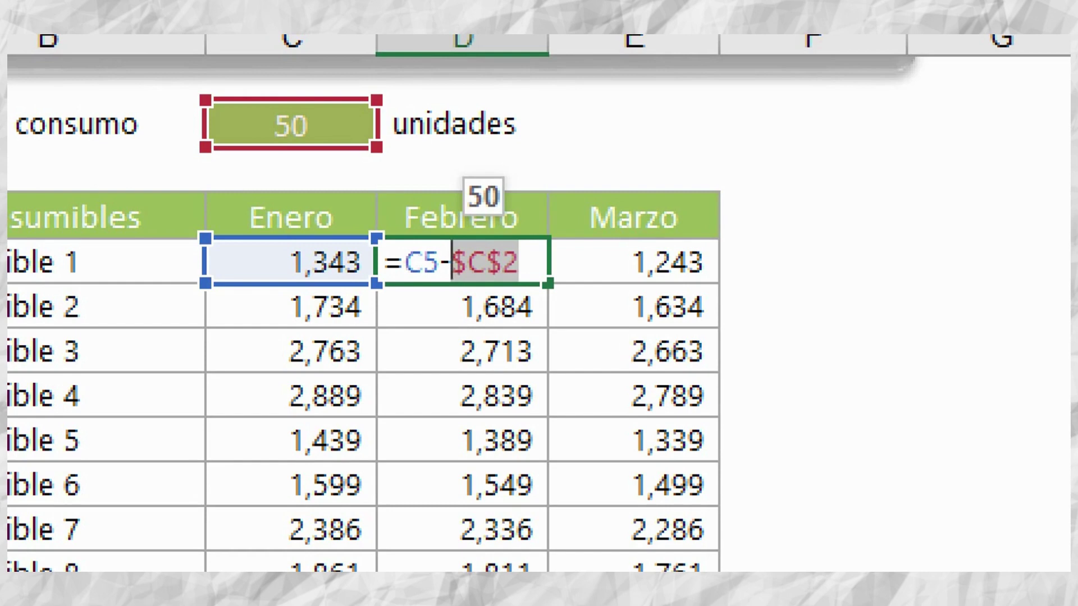
pyautogui.press('Return')
# Step: Examine the absolute reference $C$2 in E5's Marzo formula and leave the cell without editing it
pyautogui.press('Up')
pyautogui.press('Right')
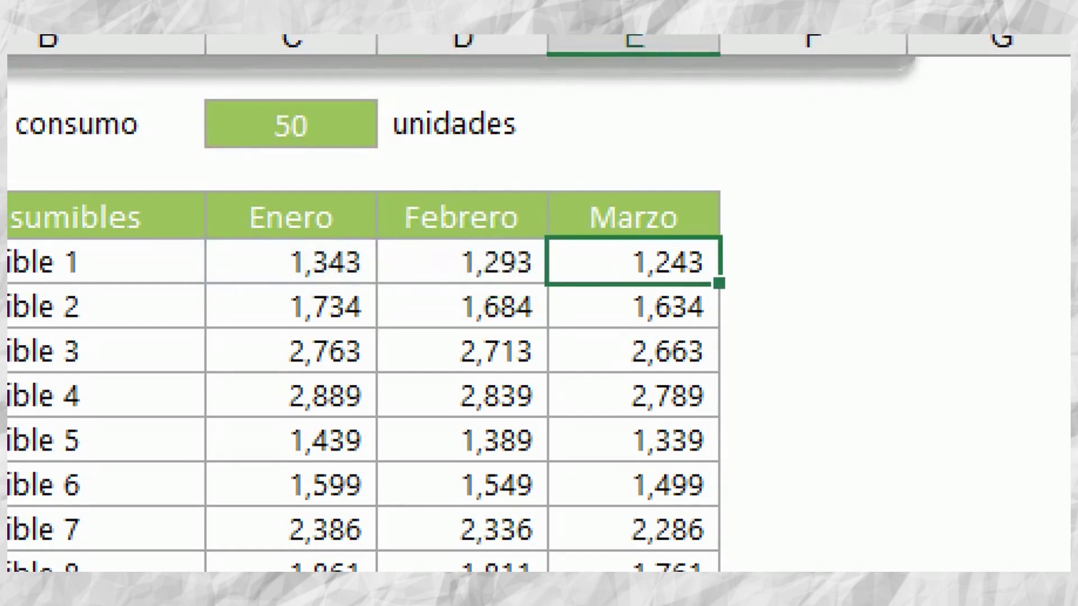
pyautogui.press('F2')
pyautogui.hotkey('shift', 'Left')
pyautogui.hotkey('shift', 'Left')
pyautogui.hotkey('shift', 'Left')
pyautogui.hotkey('shift', 'Left')
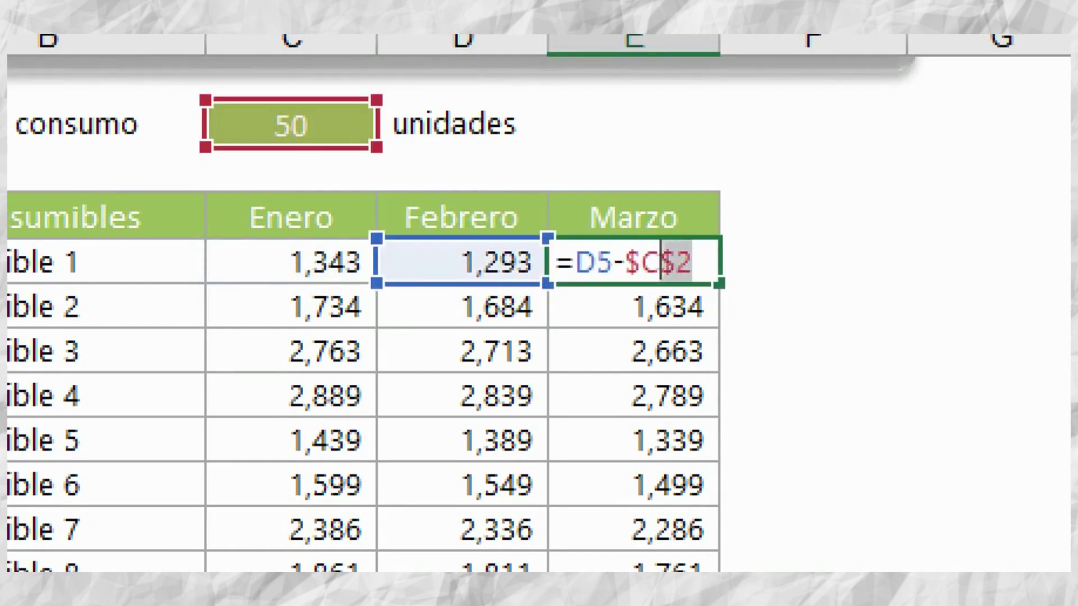
pyautogui.press('Escape')
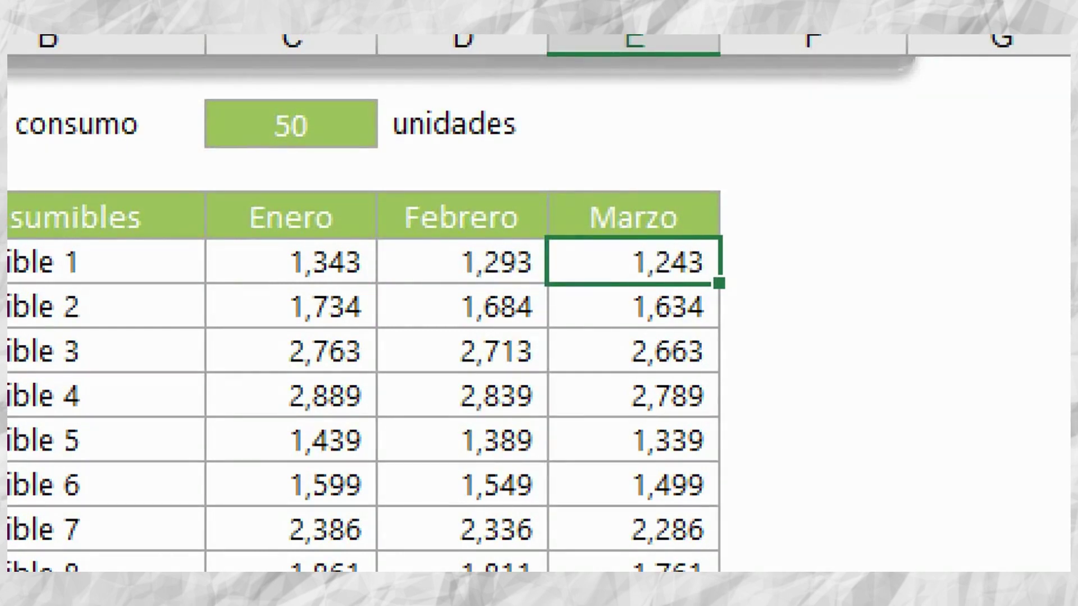
# Step: Set the Máximo consumo value in C2 to 20 to test the formulas, and restore it to 50
pyautogui.click(291, 125)
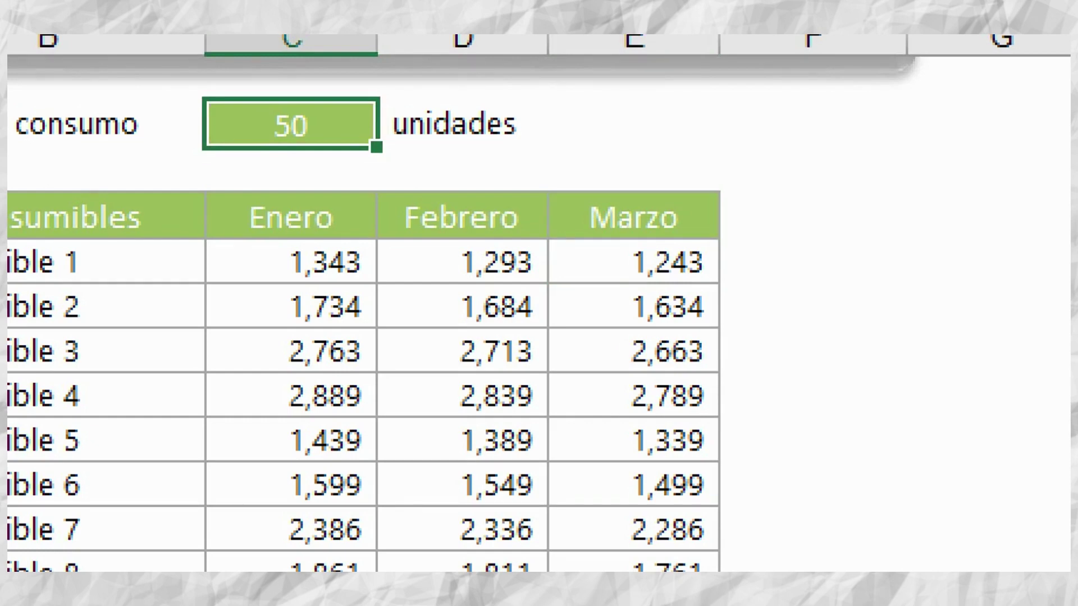
pyautogui.write('20')
pyautogui.press('Return')
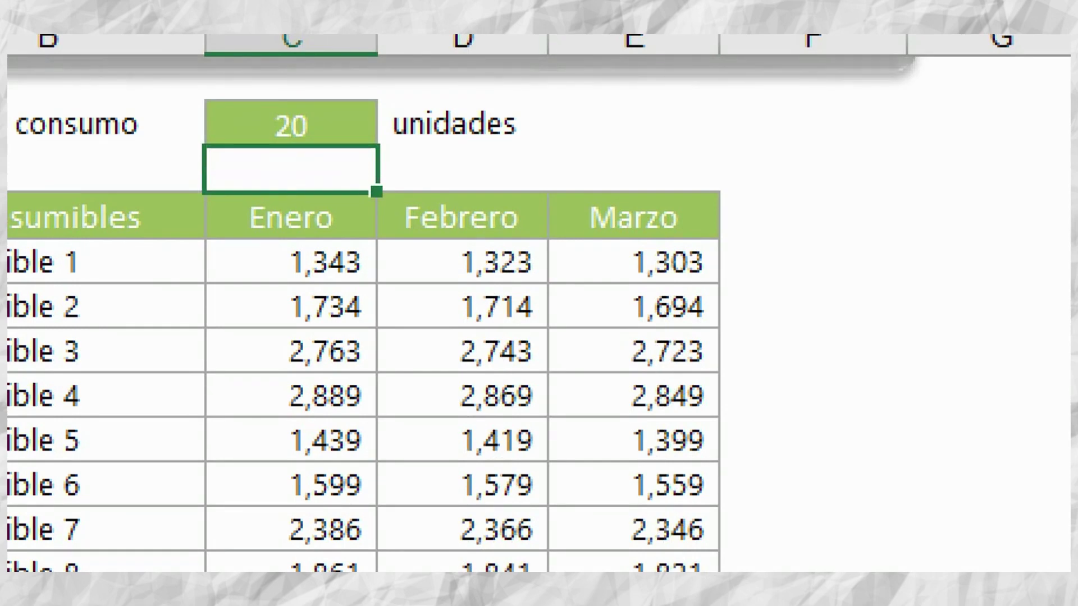
pyautogui.click(290, 125)
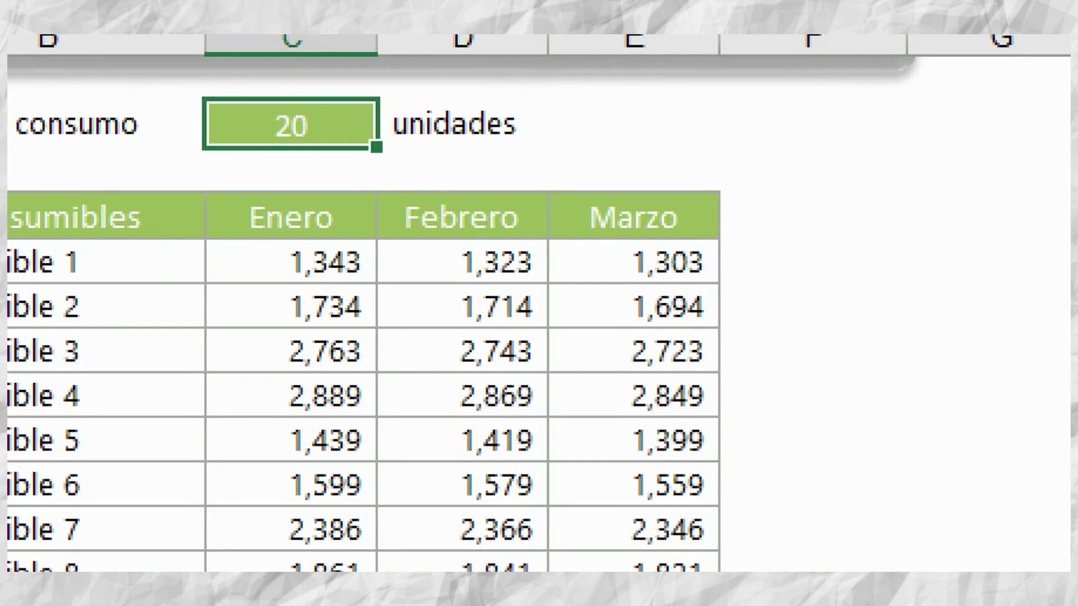
pyautogui.write('50')
pyautogui.press('Return')
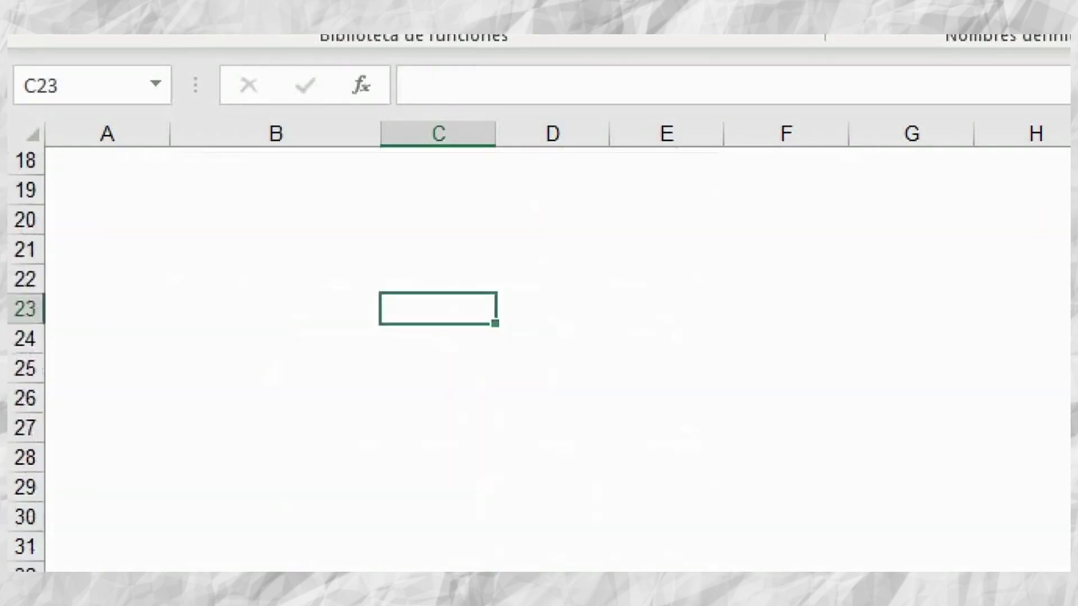
# Step: Open the Mixta sheet and select the quarterly increment percentages from 5% to 10%
pyautogui.scroll(-1, 539, 360)
pyautogui.scroll(7, 539, 359)
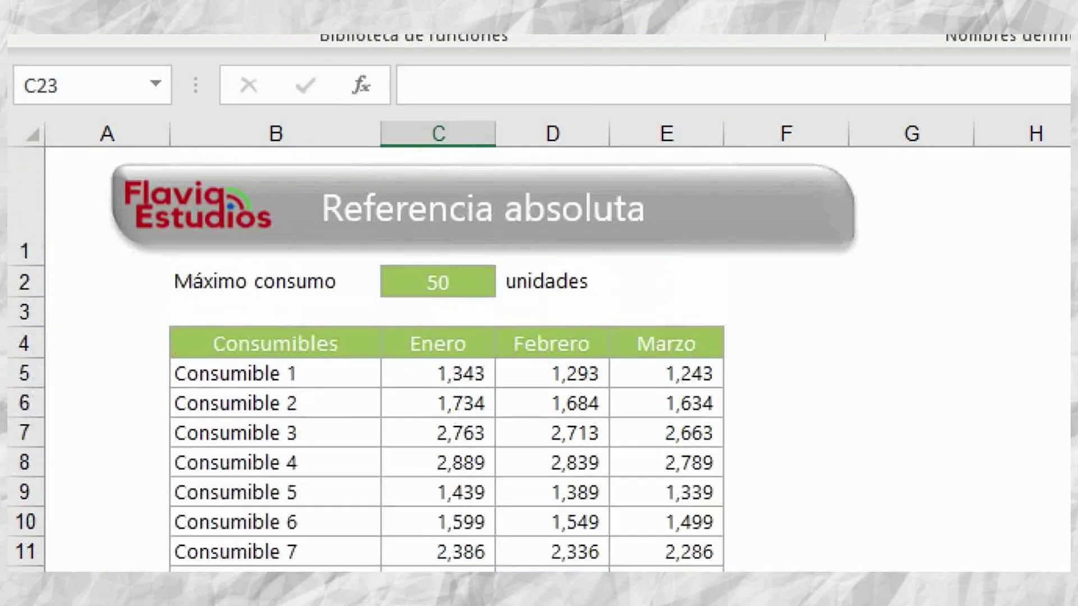
pyautogui.click(552, 343)
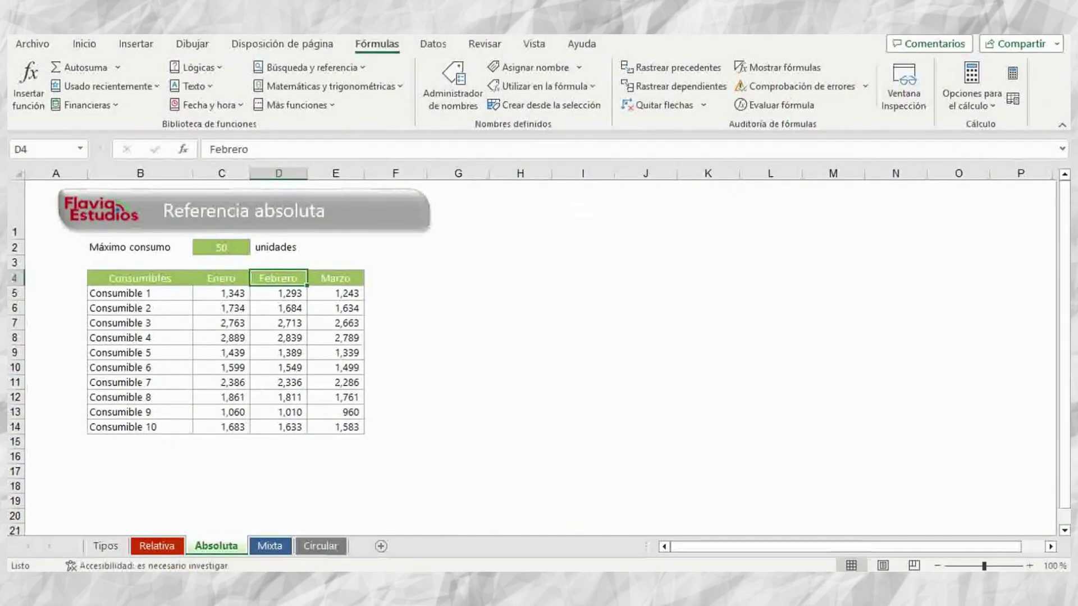
pyautogui.click(270, 546)
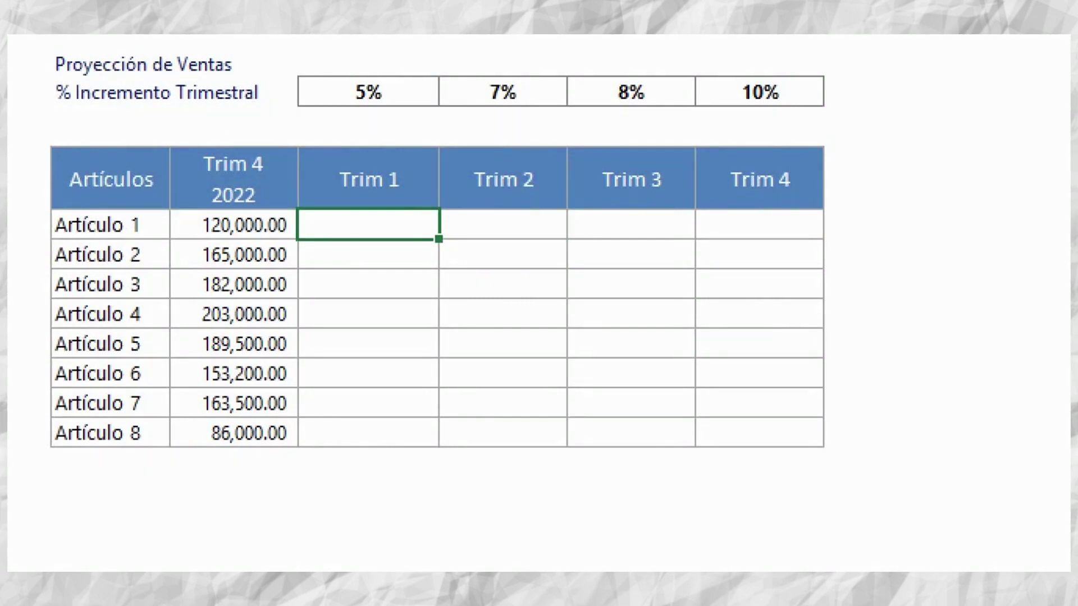
pyautogui.moveTo(369, 92); pyautogui.dragTo(760, 92)
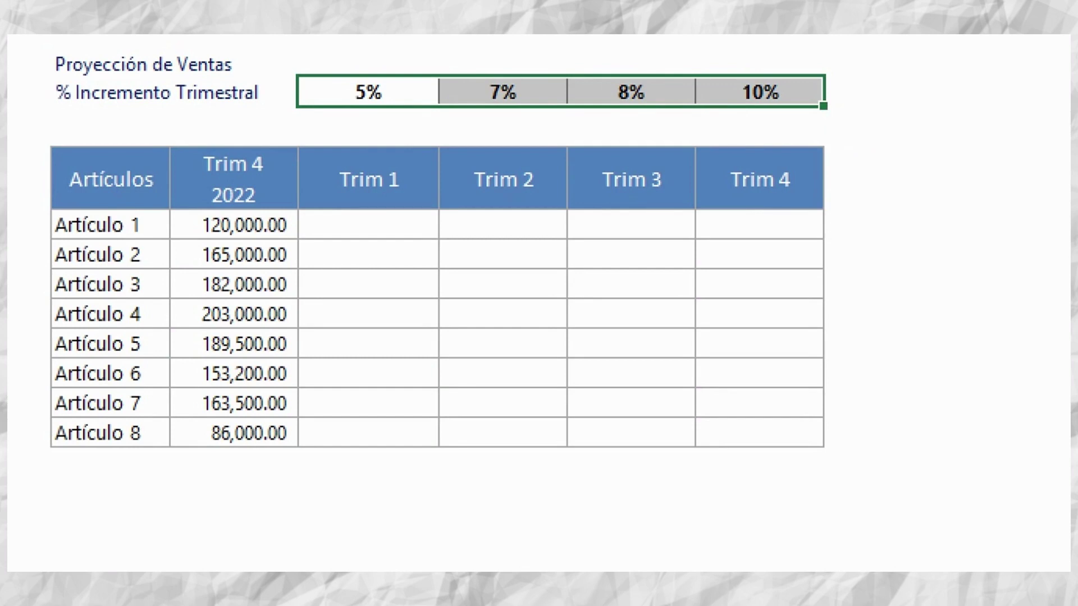
pyautogui.moveTo(368, 92); pyautogui.dragTo(760, 92)
# Step: Enter =C6+C6*D3 in Artículo 1's Trim 1 cell to project the sales with the quarterly increment
pyautogui.click(368, 226)
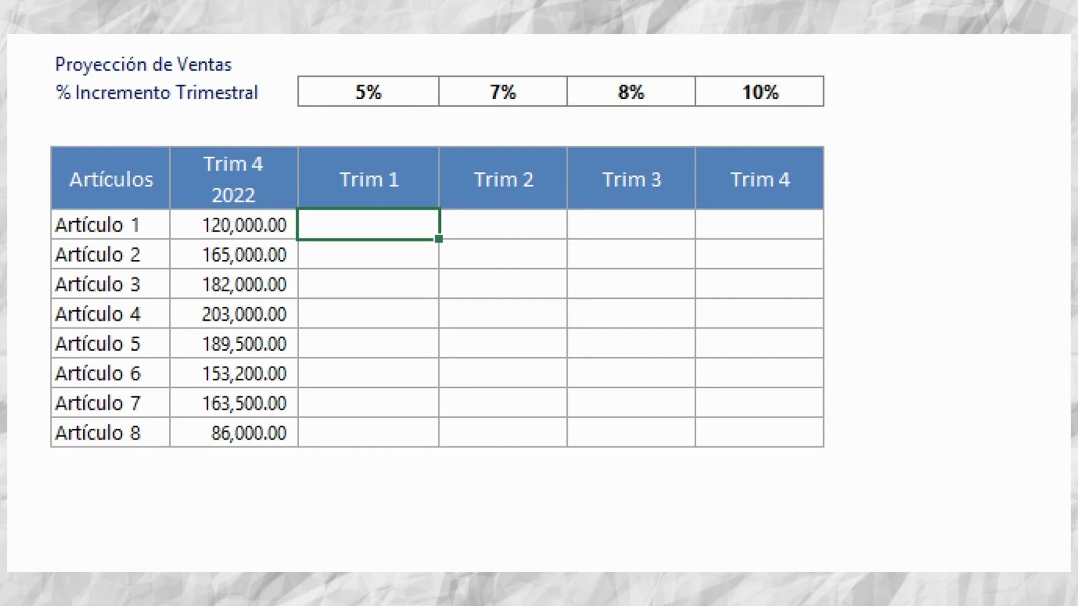
pyautogui.hotkey('ctrl', '0')
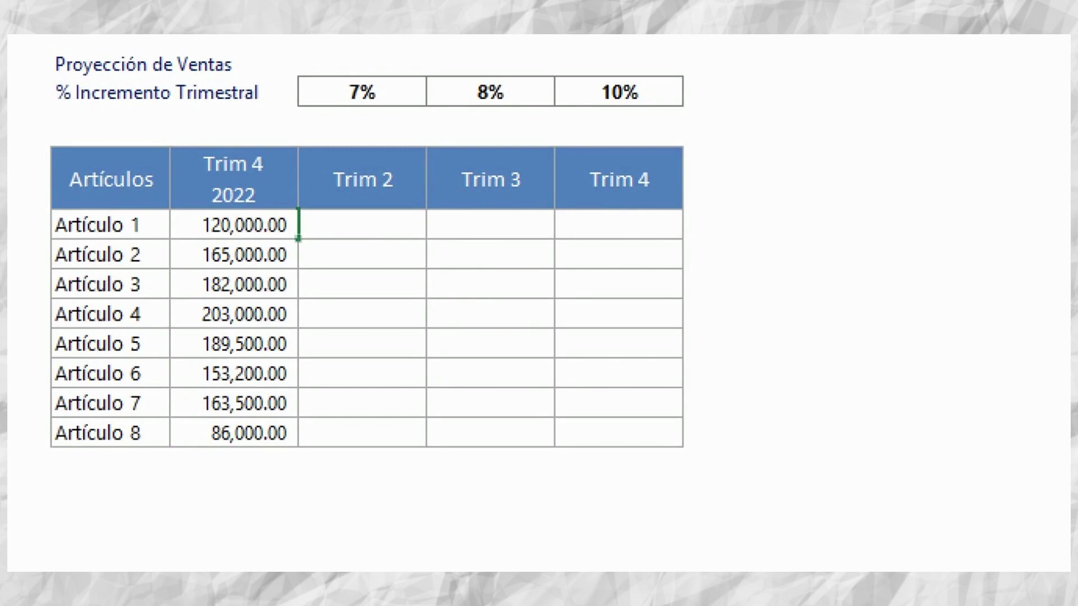
pyautogui.hotkey('ctrl', 'z')
pyautogui.write('=')
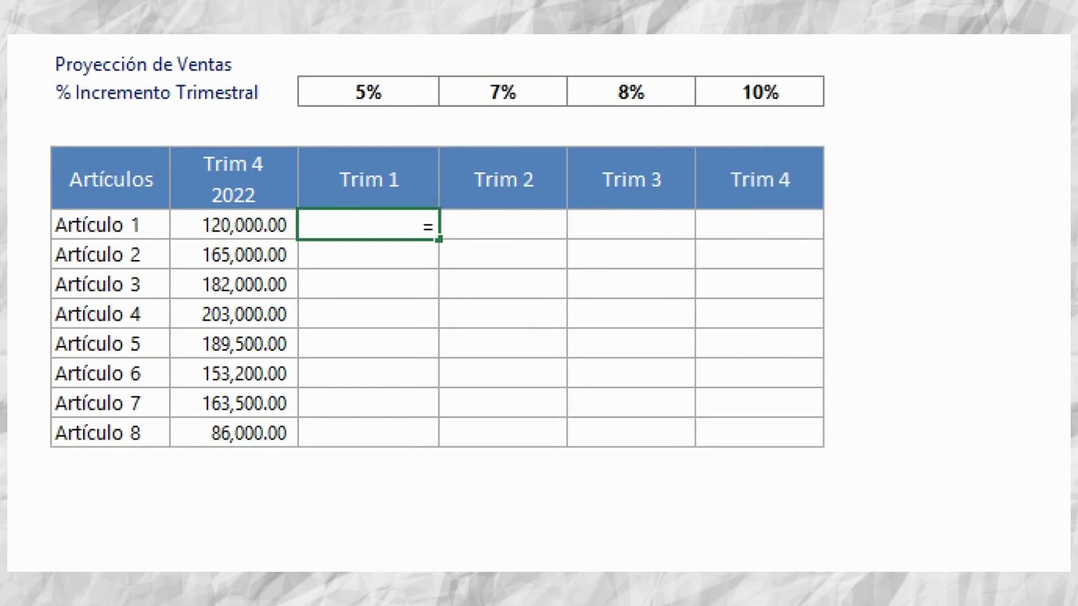
pyautogui.click(233, 225)
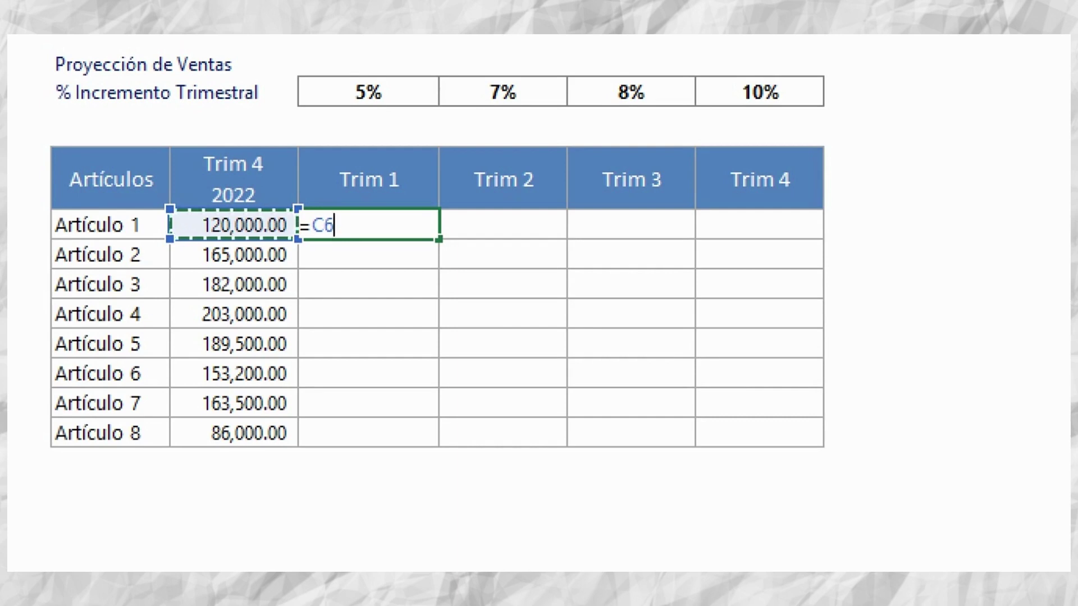
pyautogui.write('+')
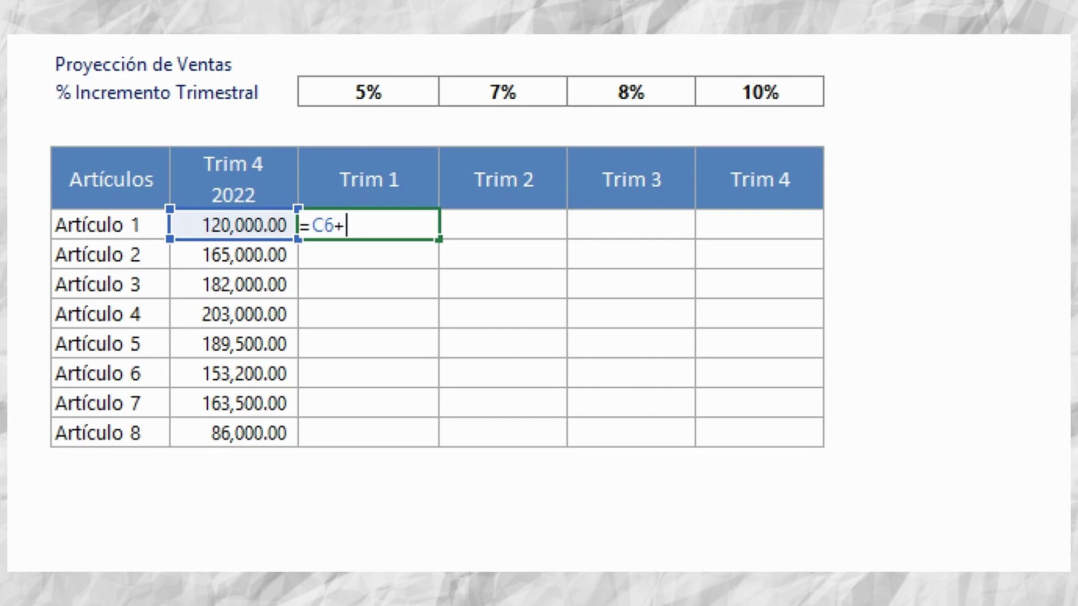
pyautogui.press('Left')
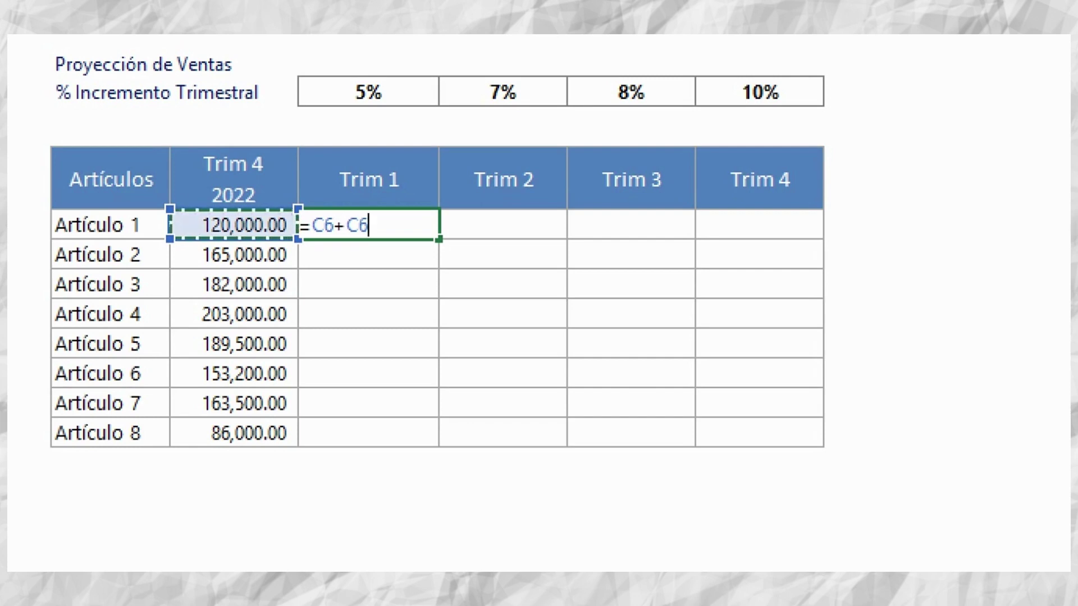
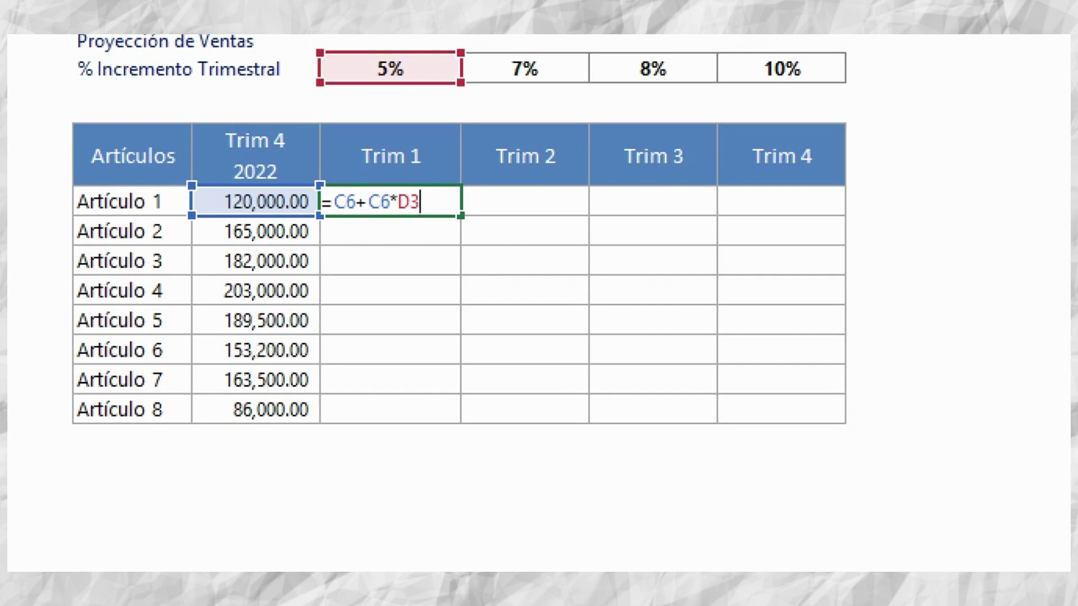
pyautogui.press('Return')
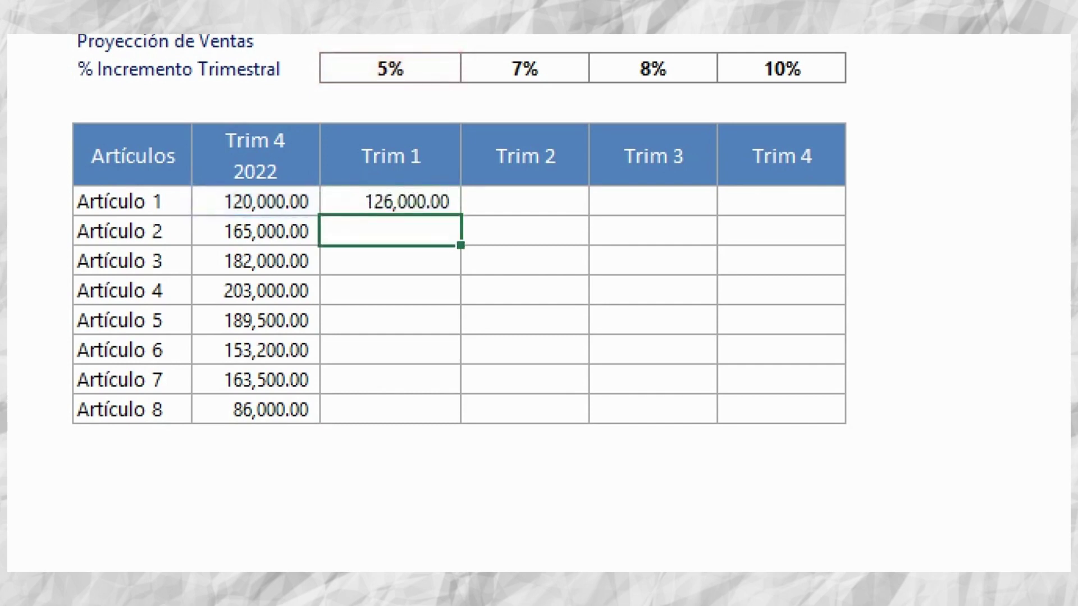
# Step: Copy Artículo 1's Trim 1 formula across to Trim 4 and fill the row down to Artículo 8
pyautogui.press('Up')
pyautogui.moveTo(460, 215); pyautogui.dragTo(842, 215)
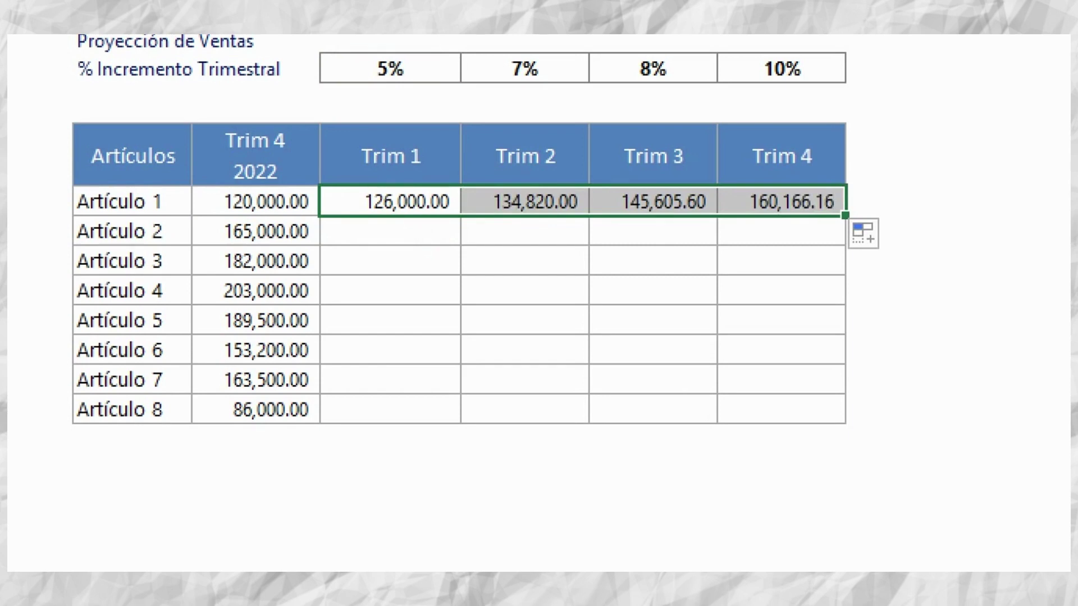
pyautogui.doubleClick(845, 216)
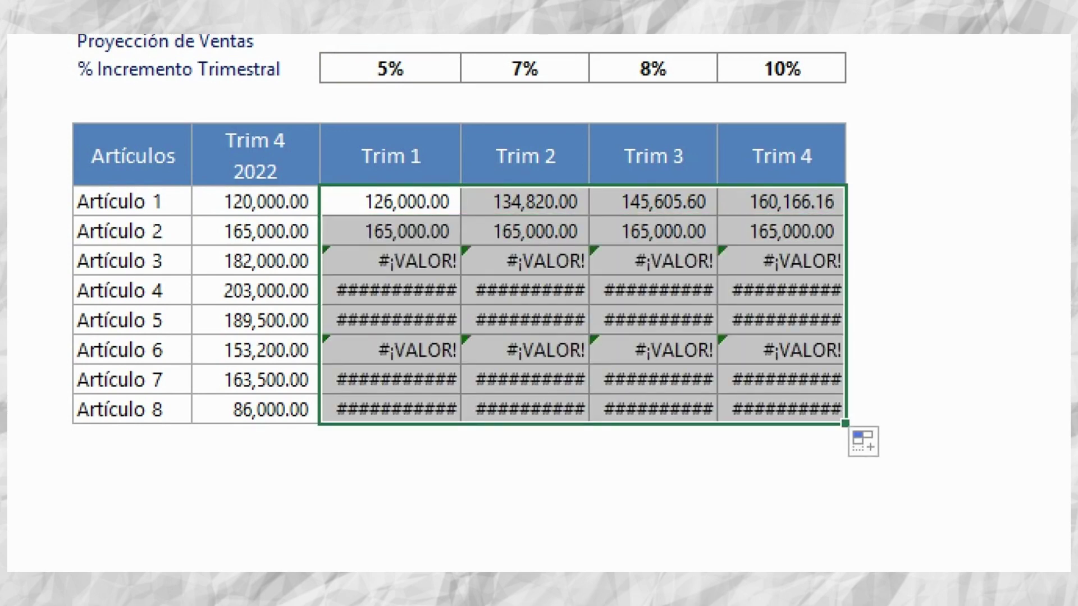
# Step: Examine the references in Artículo 1's Trim 2, Trim 3 and Trim 4 formulas without changing them
pyautogui.click(390, 202)
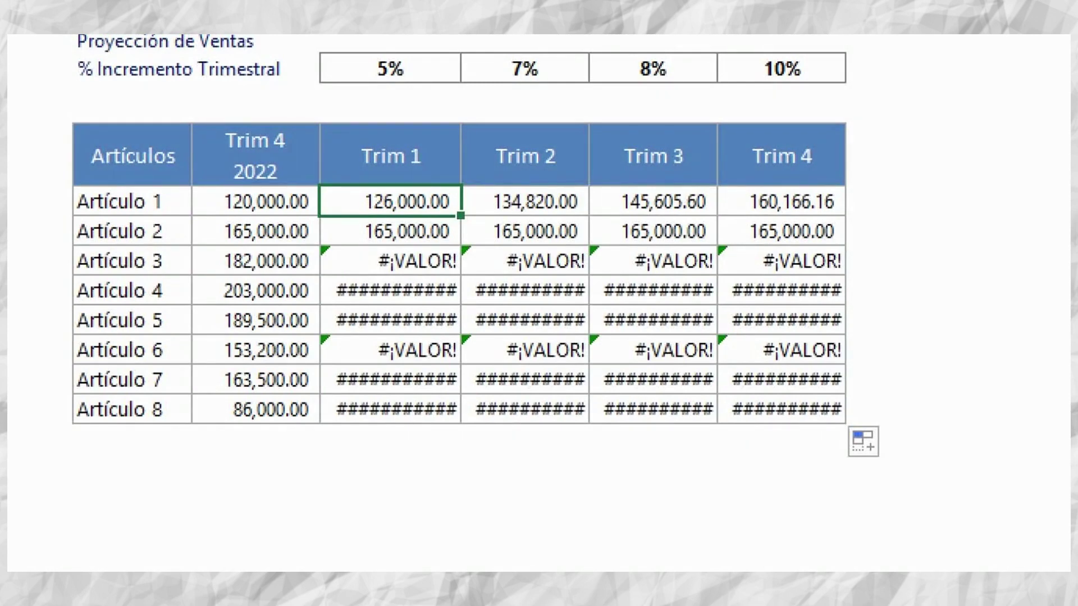
pyautogui.doubleClick(531, 202)
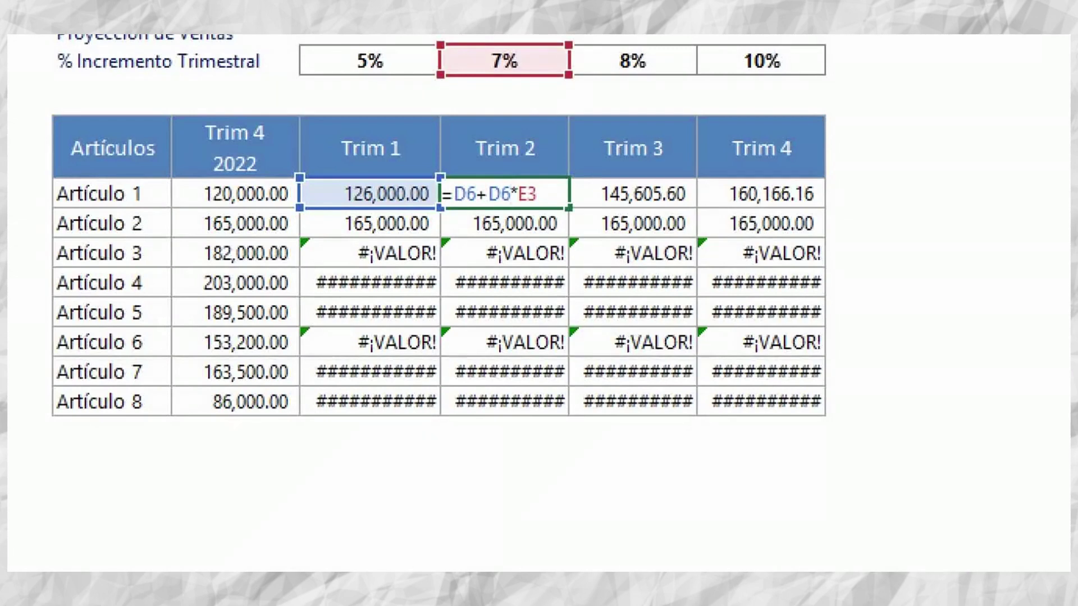
pyautogui.press('Return')
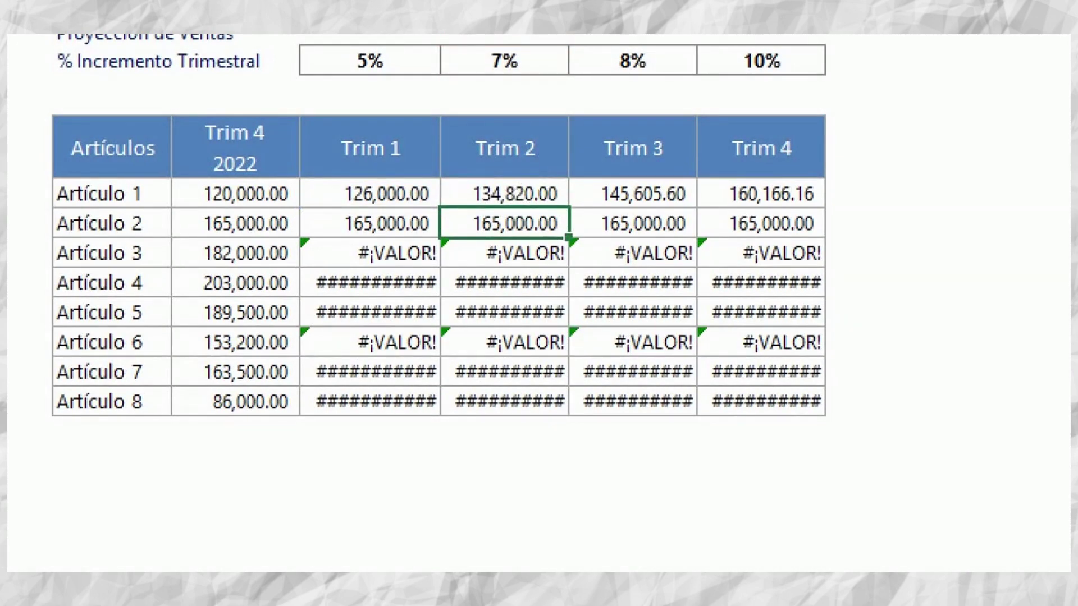
pyautogui.doubleClick(650, 194)
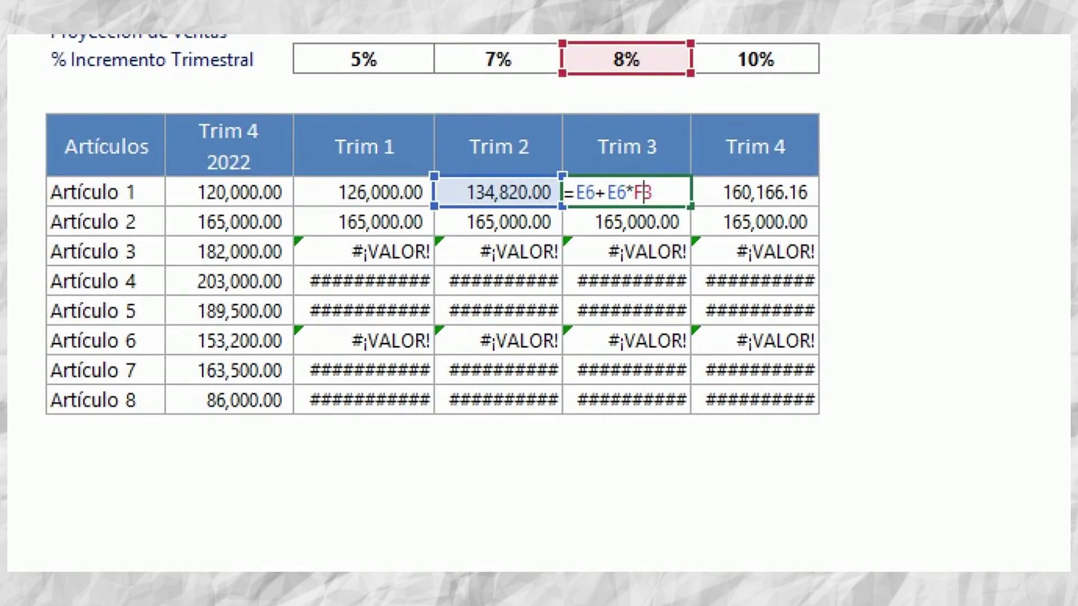
pyautogui.press('Return')
pyautogui.doubleClick(777, 194)
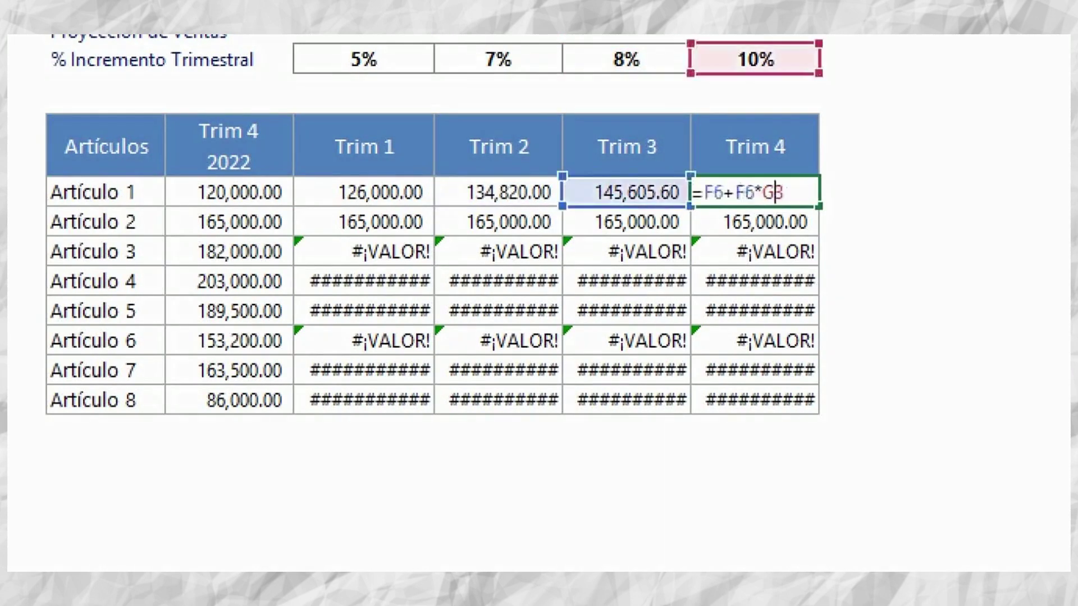
pyautogui.press('Return')
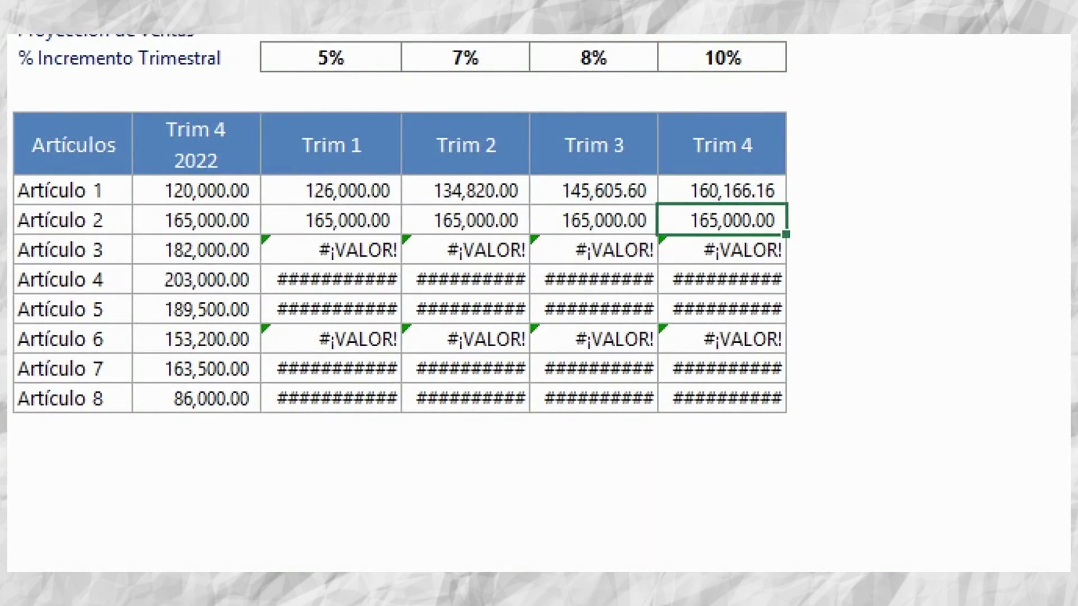
# Step: Refill Artículo 1's quarterly formulas down to Artículo 8 and inspect the Trim 1 formulas of Artículos 2 to 4
pyautogui.moveTo(331, 191); pyautogui.dragTo(724, 191)
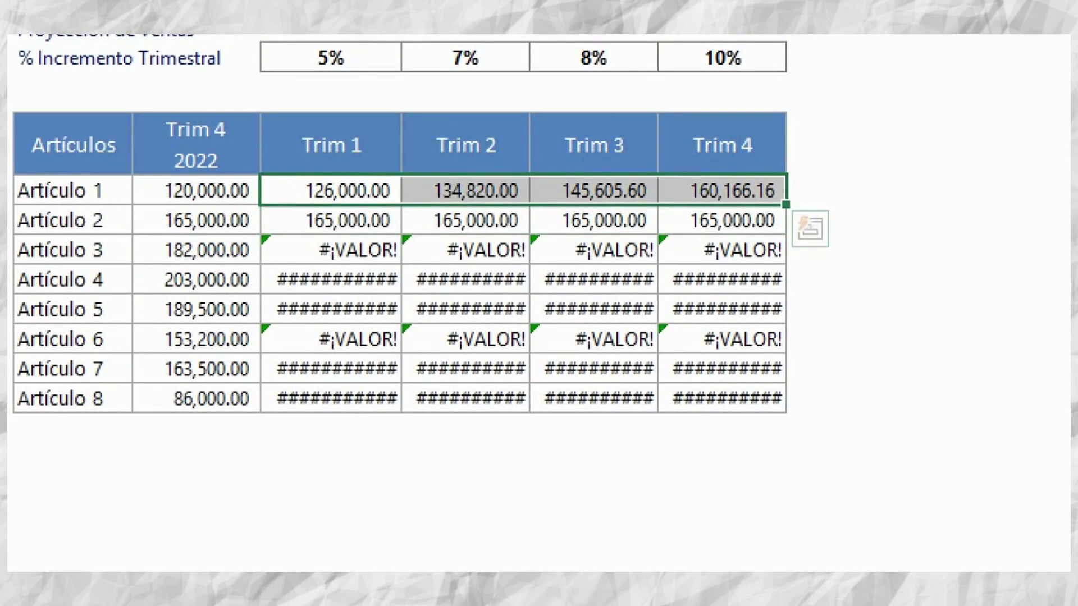
pyautogui.moveTo(785, 204); pyautogui.dragTo(785, 412)
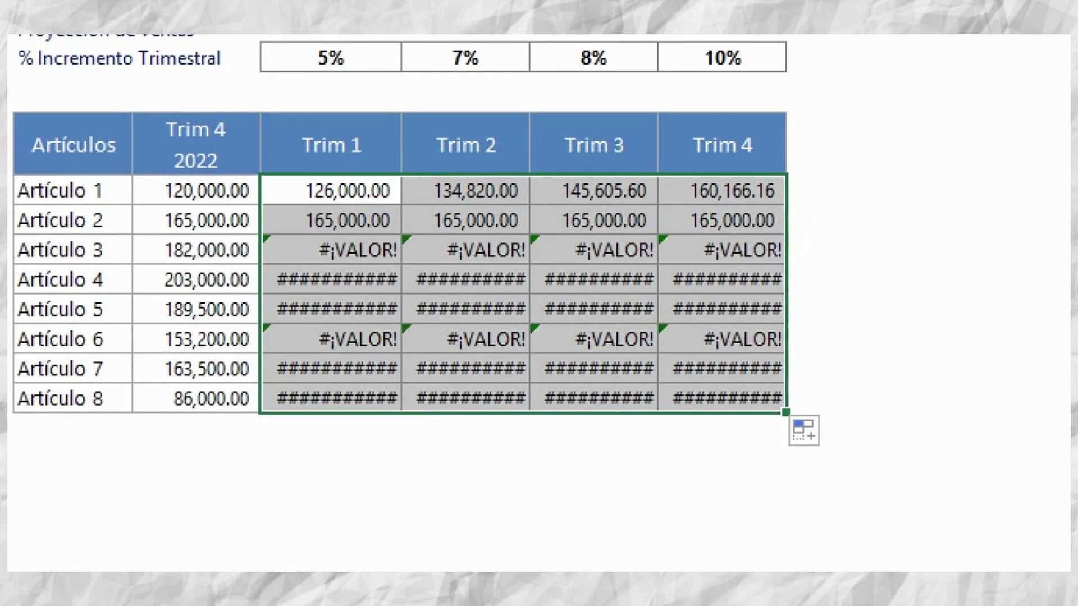
pyautogui.click(331, 220)
pyautogui.press('F2')
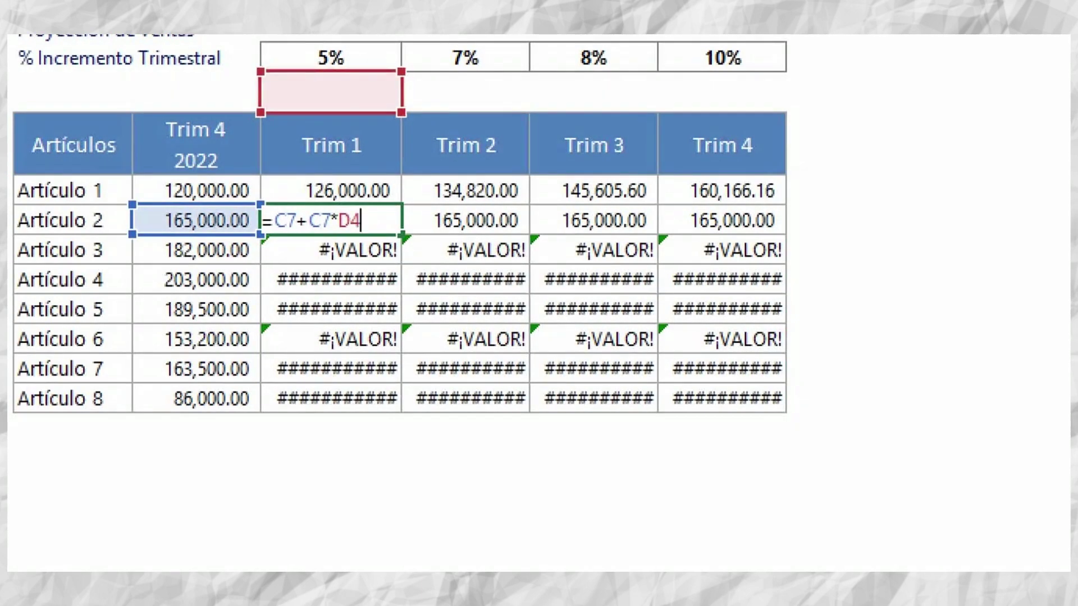
pyautogui.press('Return')
pyautogui.press('F2')
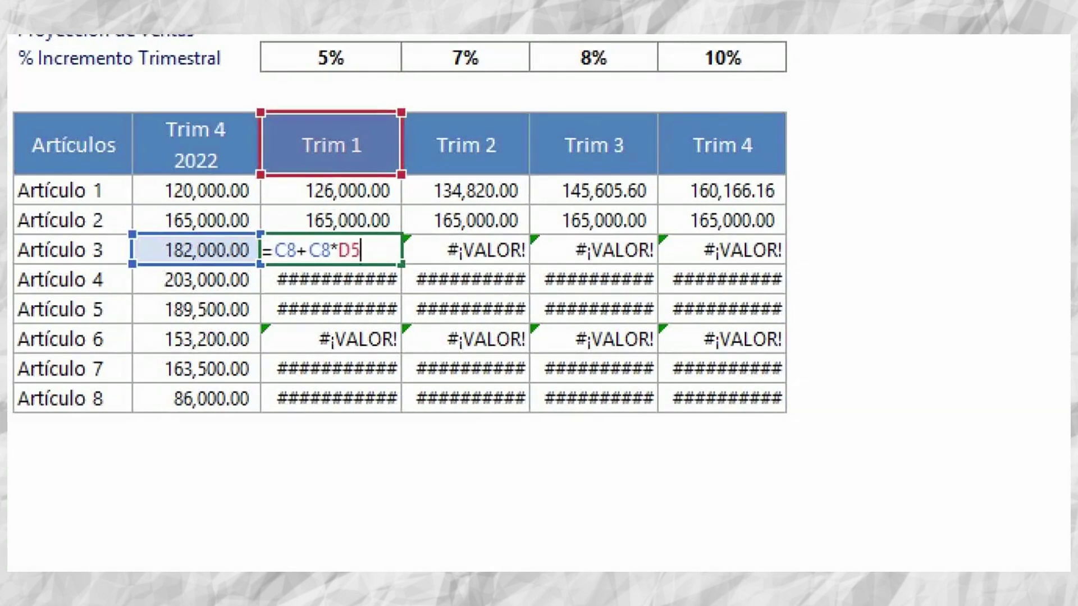
pyautogui.press('Return')
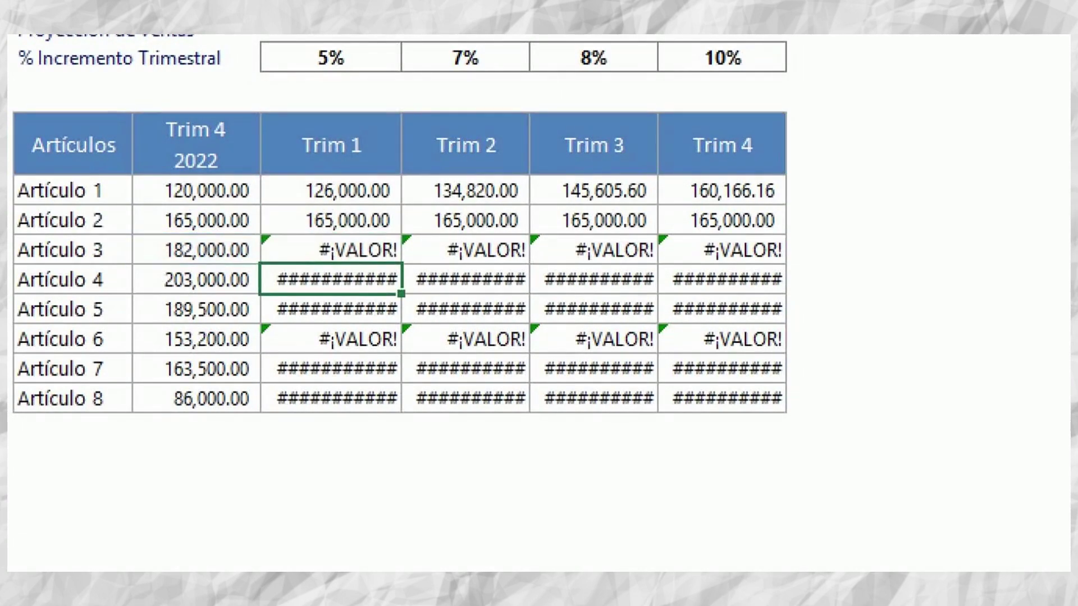
pyautogui.press('F2')
pyautogui.press('Return')
# Step: Examine which increment cells Artículo 2's Trim 2 and Trim 1 formulas reference
pyautogui.click(465, 220)
pyautogui.press('F2')
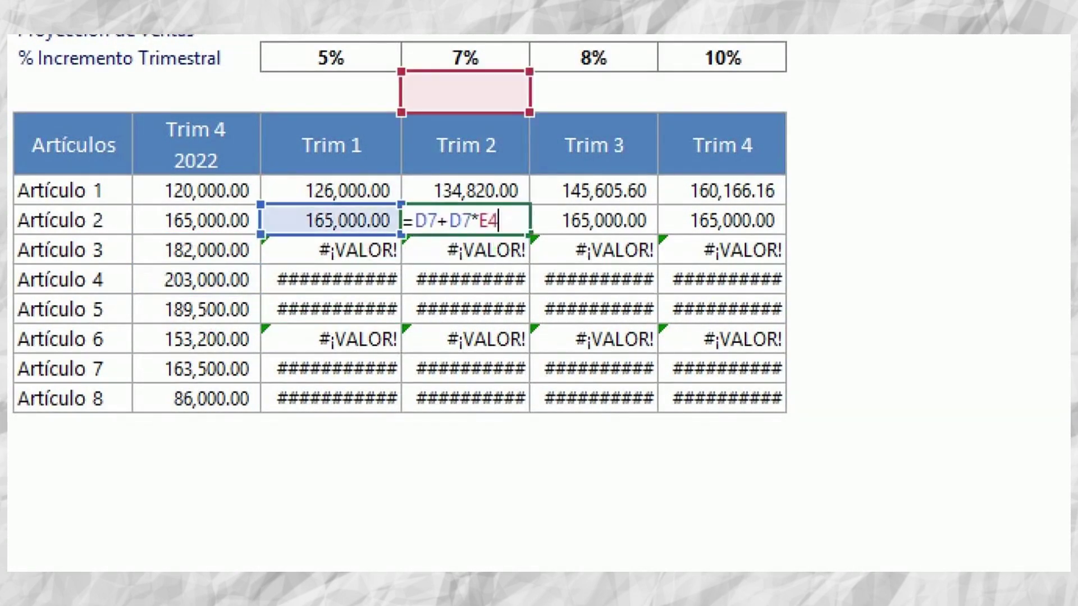
pyautogui.press('Return')
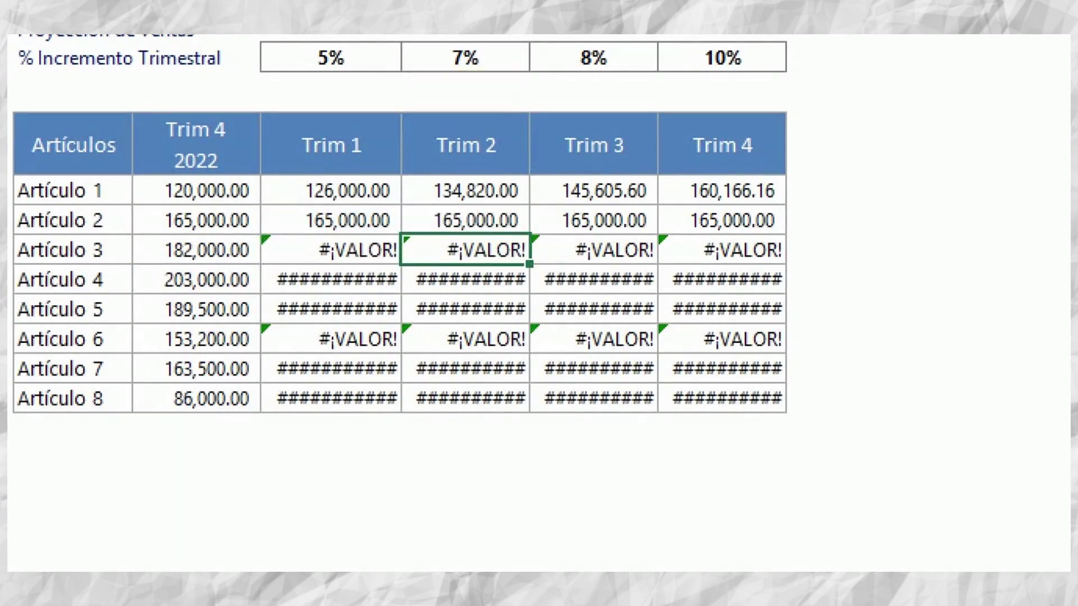
pyautogui.click(332, 220)
pyautogui.press('F2')
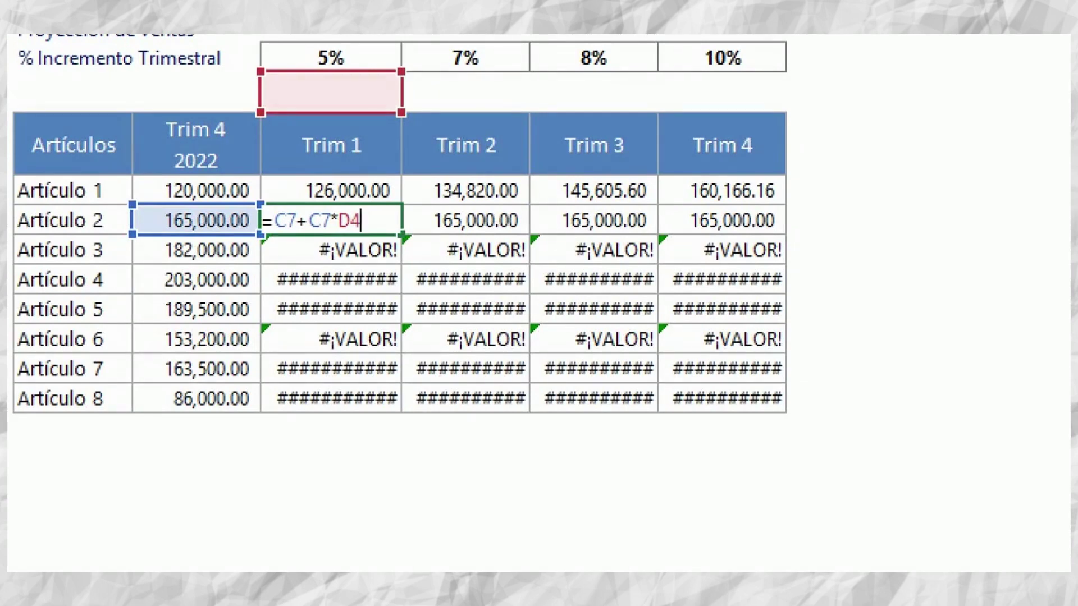
pyautogui.press('Return')
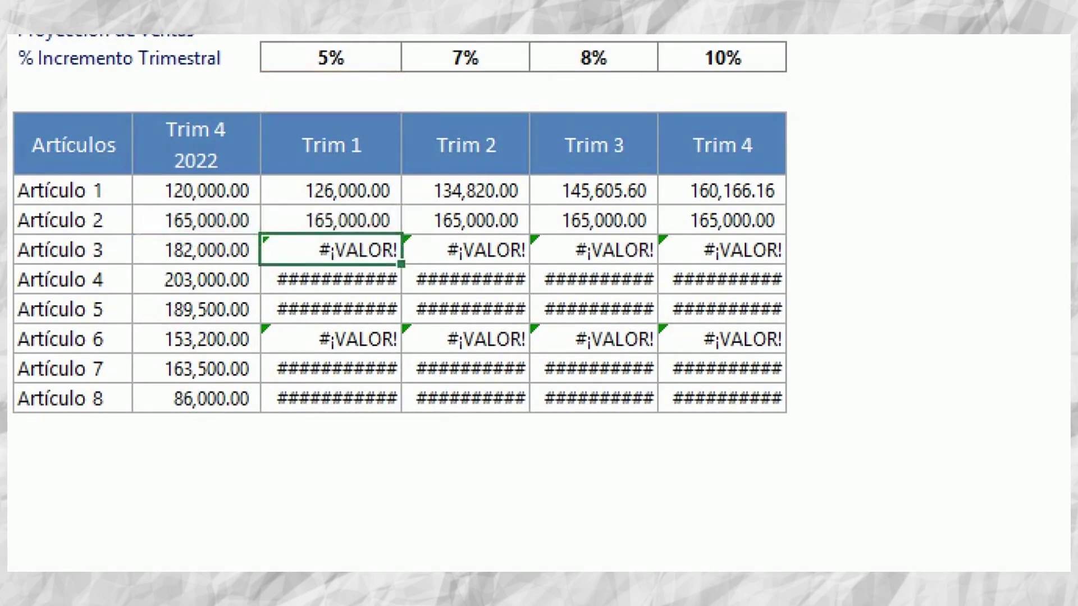
# Step: Review Artículo 1's formulas from Trim 1 through Trim 4, comparing the column and row of each increment reference
pyautogui.press('Up')
pyautogui.press('Up')
pyautogui.press('F2')
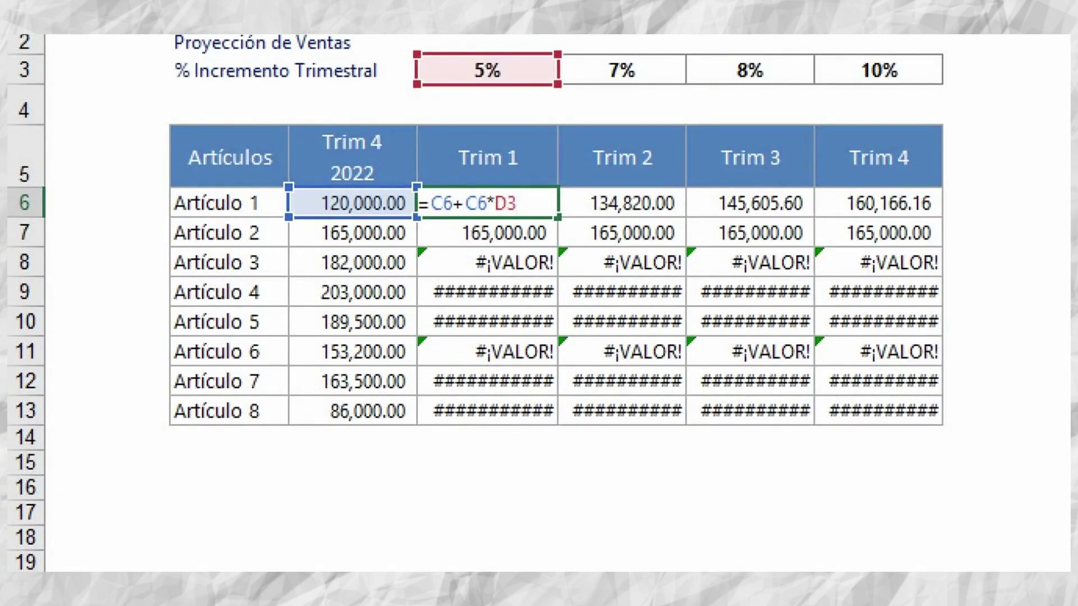
pyautogui.press('Tab')
pyautogui.doubleClick(618, 203)
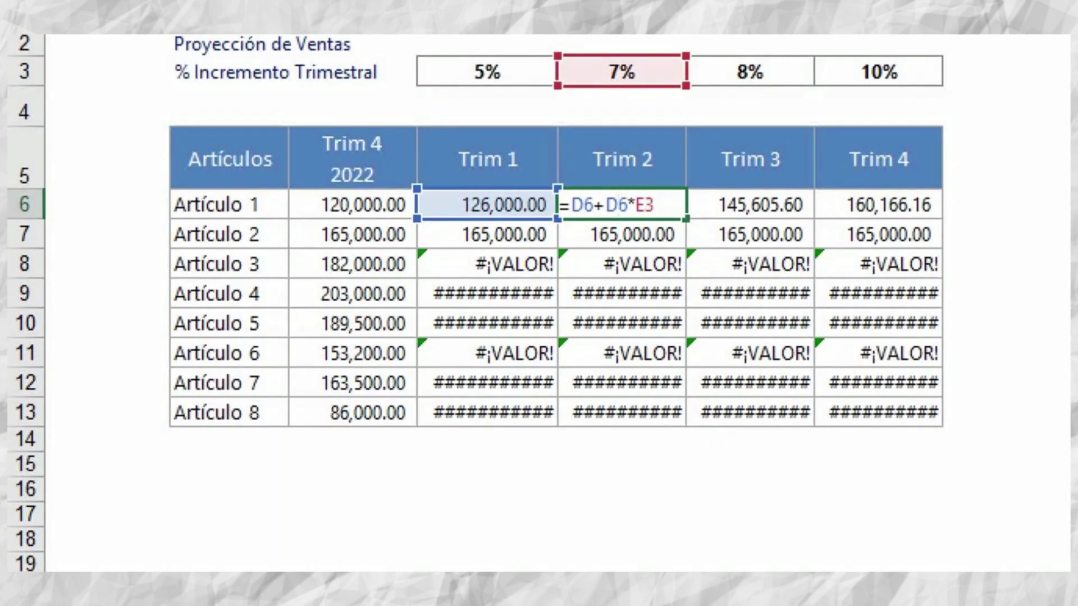
pyautogui.press('Return')
pyautogui.doubleClick(748, 205)
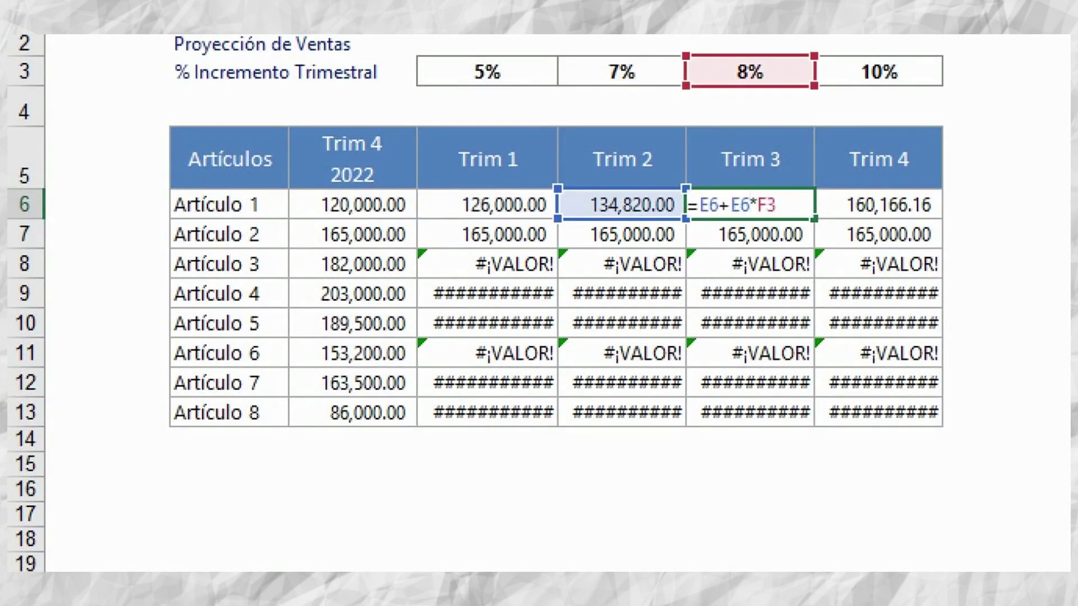
pyautogui.press('Return')
pyautogui.doubleClick(886, 204)
pyautogui.press('Return')
# Step: Clear all the quarterly projection formulas except the one in Artículo 1's Trim 1 cell
pyautogui.moveTo(487, 234); pyautogui.dragTo(879, 413)
pyautogui.press('Delete')
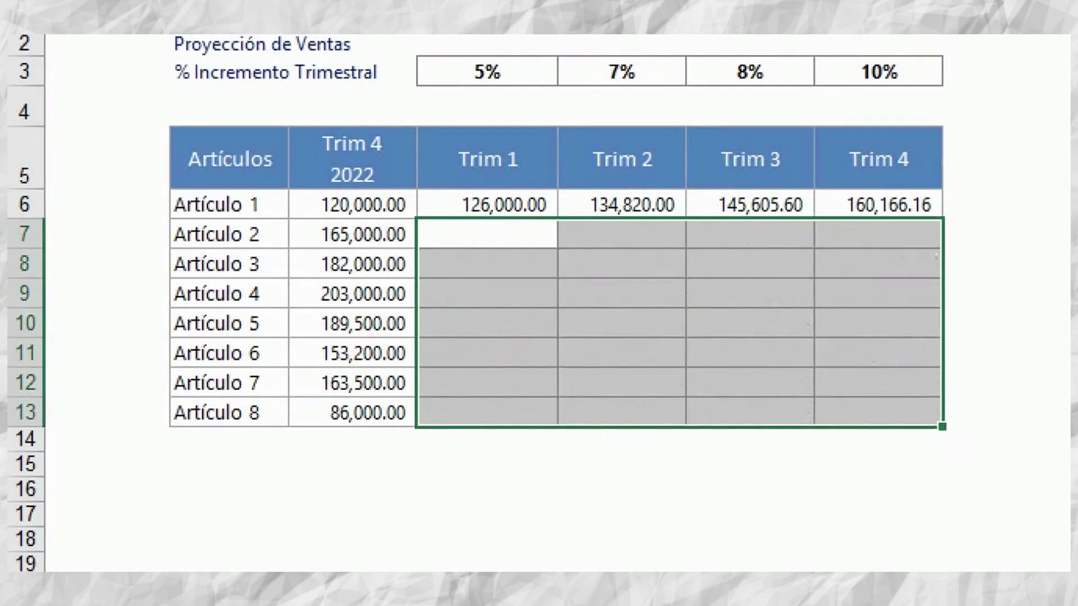
pyautogui.moveTo(622, 205); pyautogui.dragTo(879, 234)
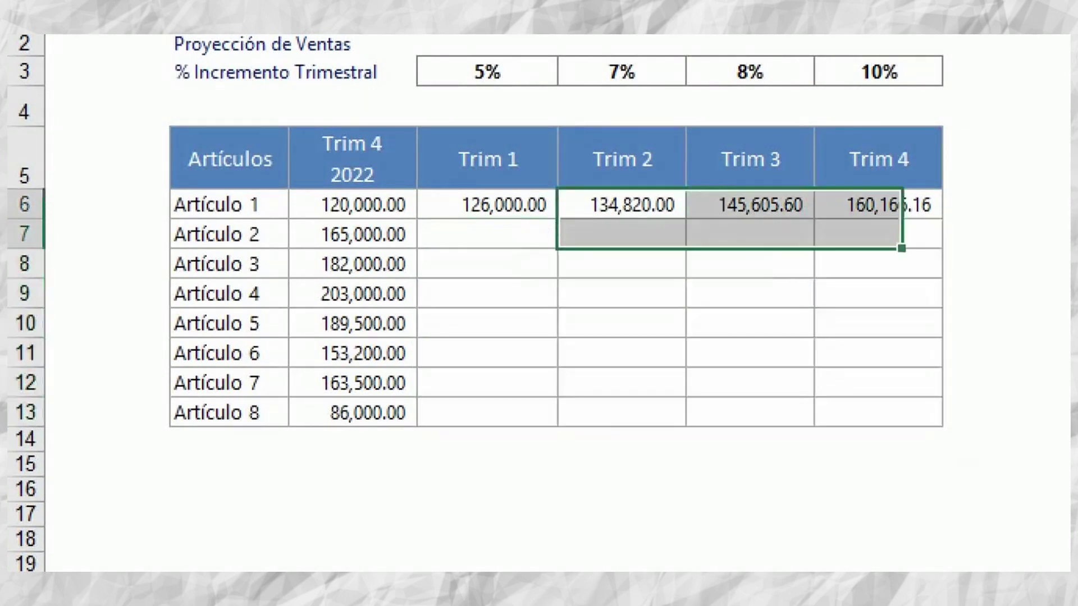
pyautogui.press('Delete')
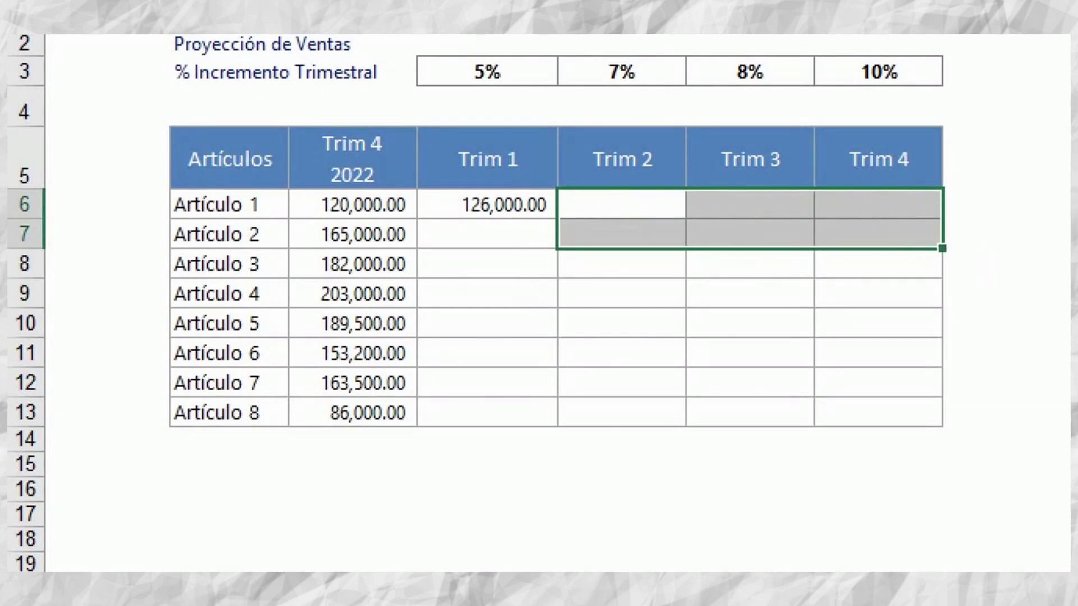
# Step: Change Artículo 1's Trim 1 formula to =C6+C6*D$3 with the row fixed, and fill it across to Trim 4
pyautogui.click(487, 204)
pyautogui.press('F2')
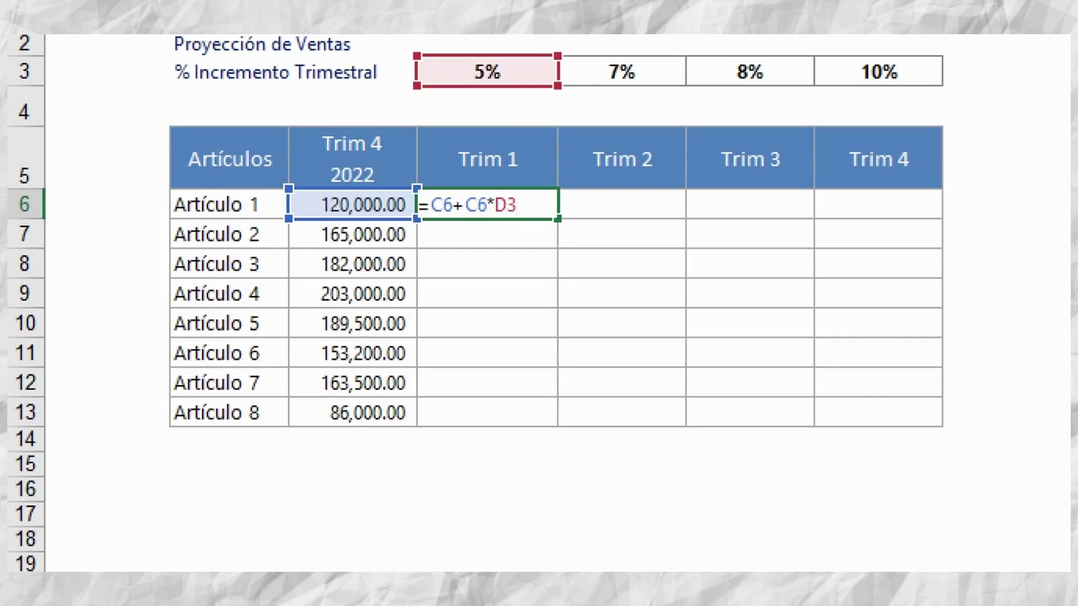
pyautogui.press('Left')
pyautogui.hotkey('shift', 'Right')
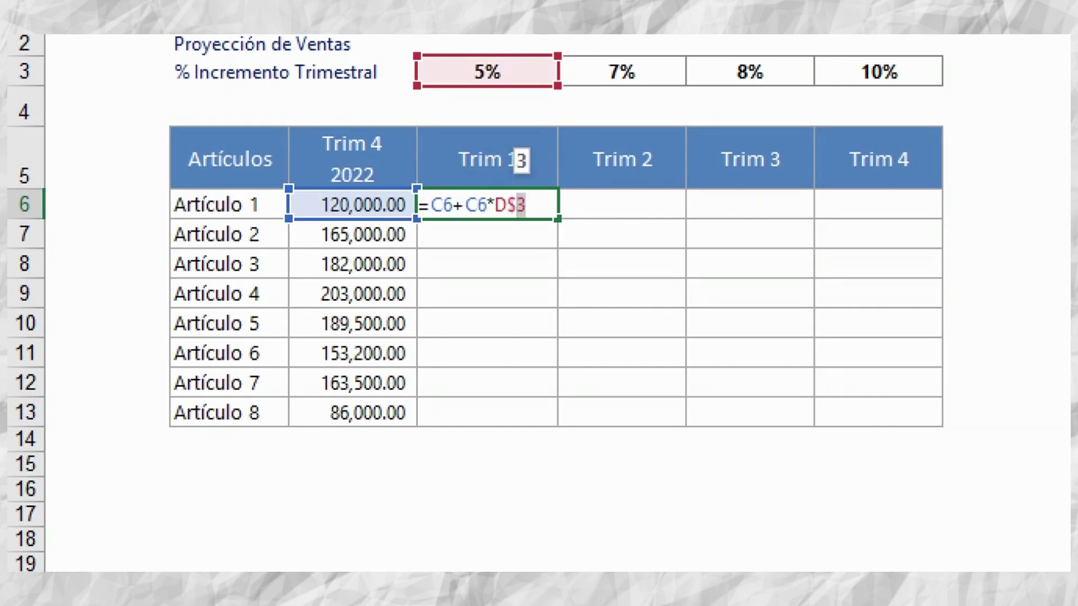
pyautogui.press('Return')
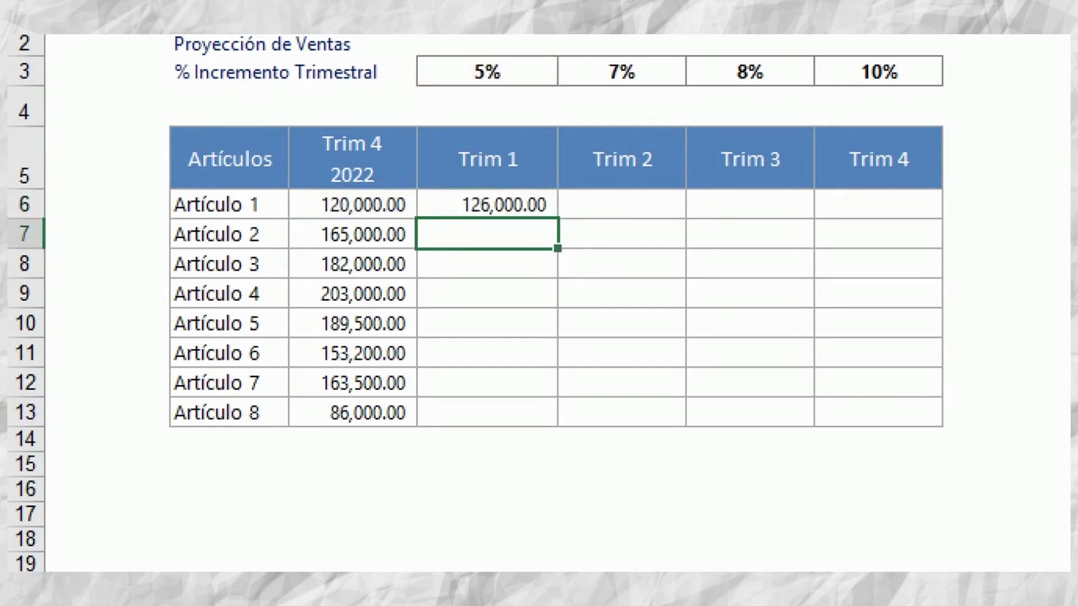
pyautogui.click(487, 205)
pyautogui.moveTo(558, 218); pyautogui.dragTo(942, 219)
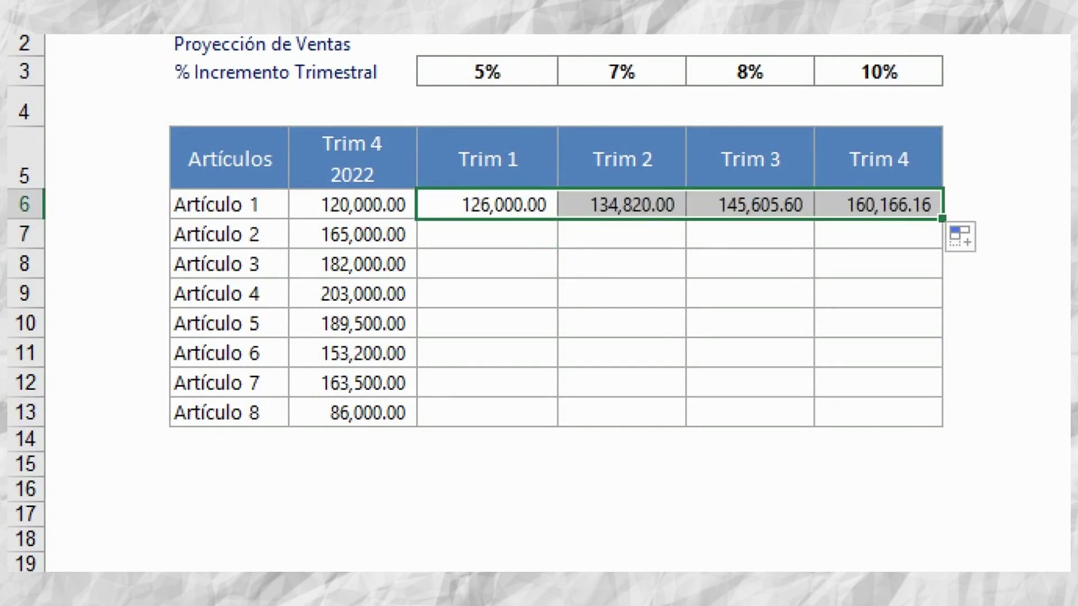
# Step: Review Artículo 1's projection formulas for Trim 2, Trim 3 and Trim 4, checking the row-fixed increment reference in each
pyautogui.doubleClick(645, 205)
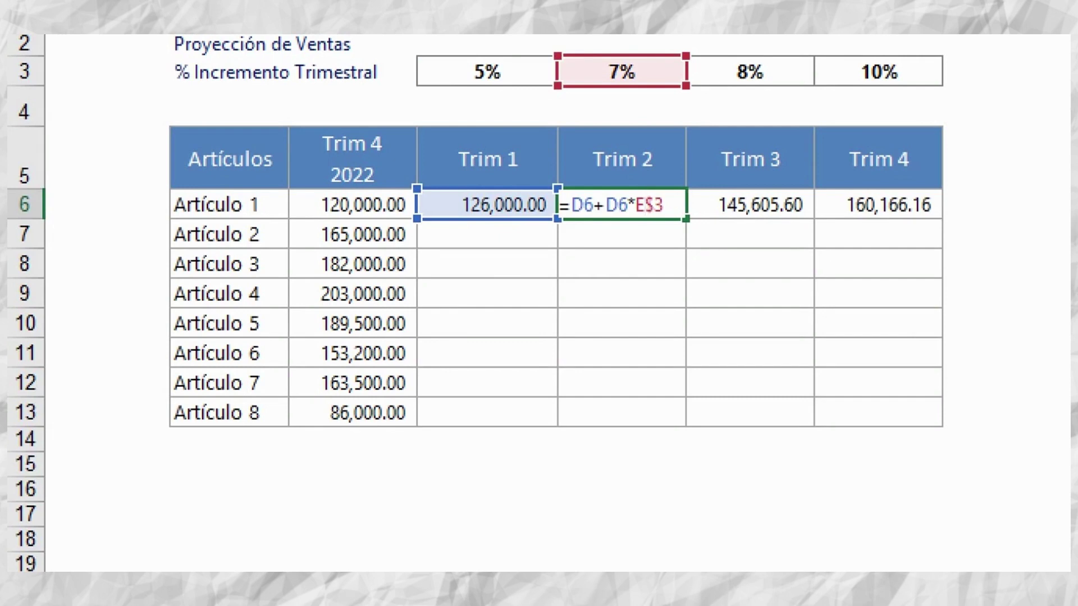
pyautogui.press('Return')
pyautogui.doubleClick(767, 204)
pyautogui.press('Return')
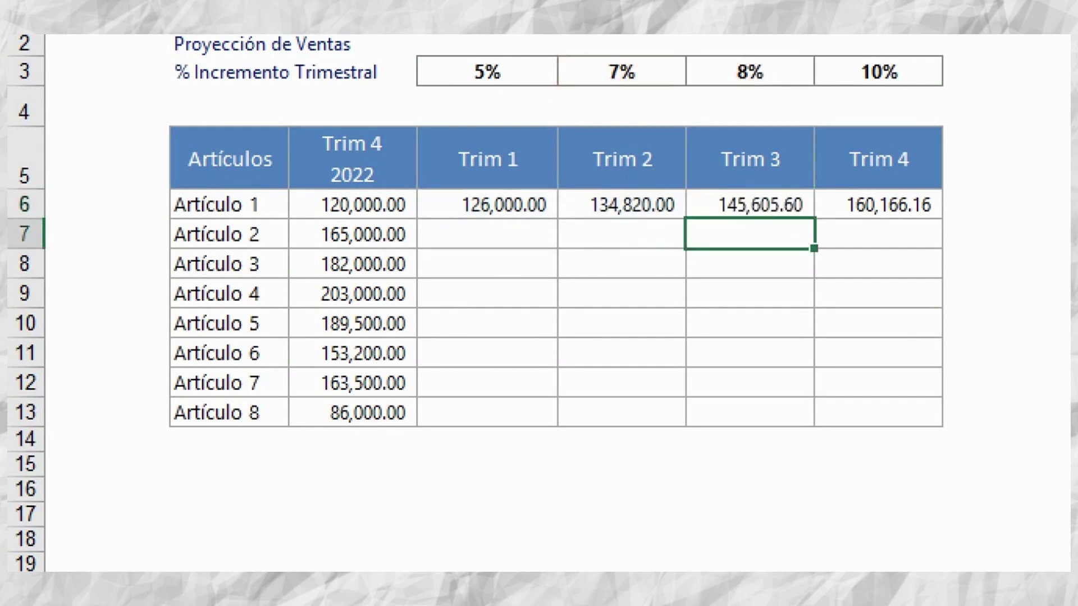
pyautogui.doubleClick(885, 204)
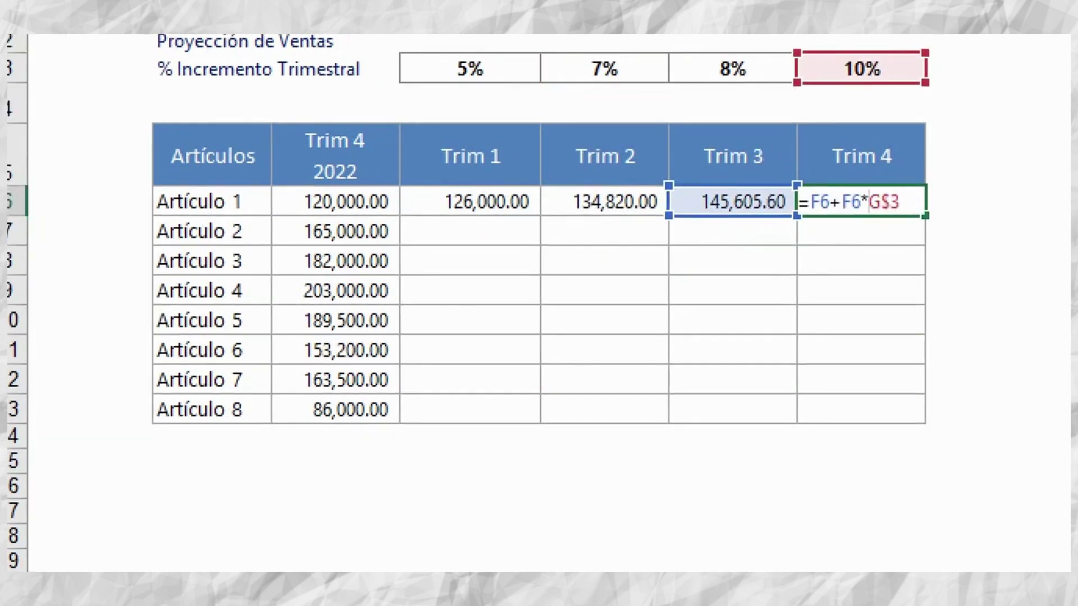
pyautogui.moveTo(899, 202); pyautogui.dragTo(881, 202)
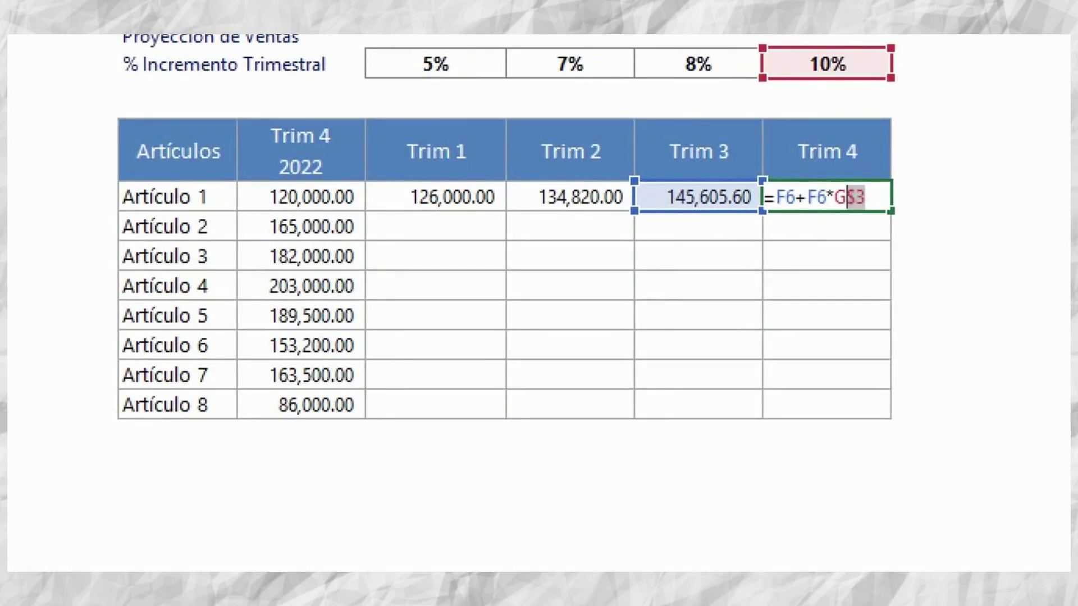
pyautogui.press('Return')
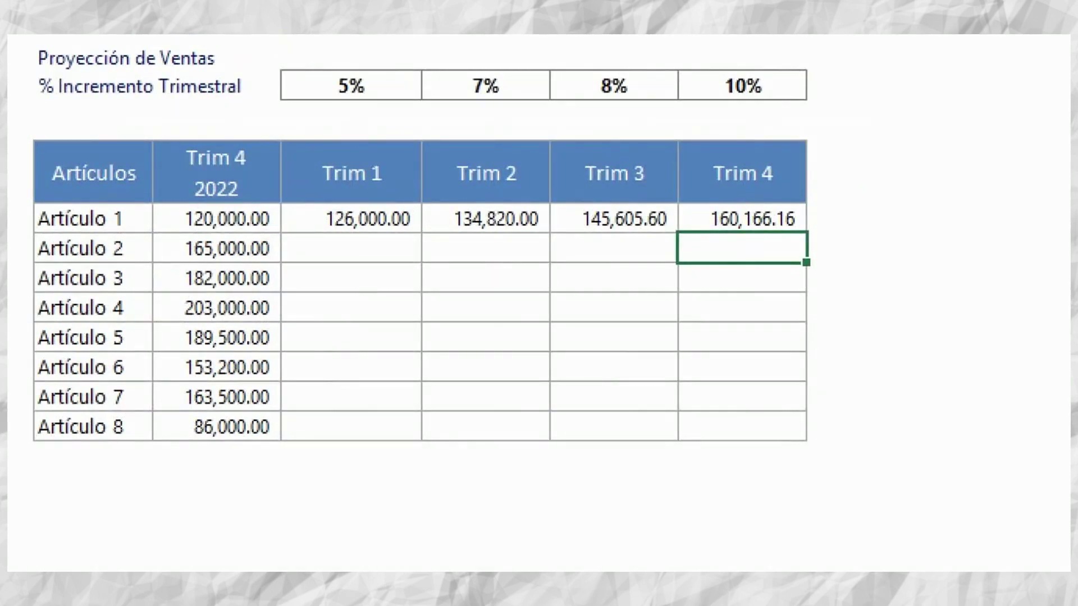
# Step: Fill Artículo 1's Trim 1 to Trim 4 formulas down through Artículo 8
pyautogui.moveTo(351, 219); pyautogui.dragTo(742, 219)
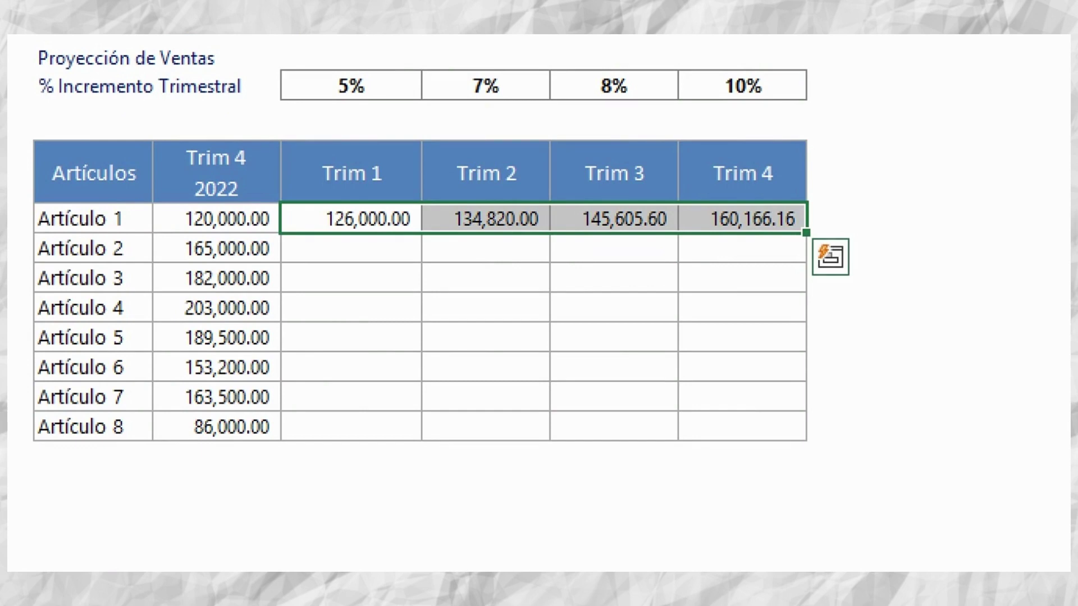
pyautogui.doubleClick(806, 233)
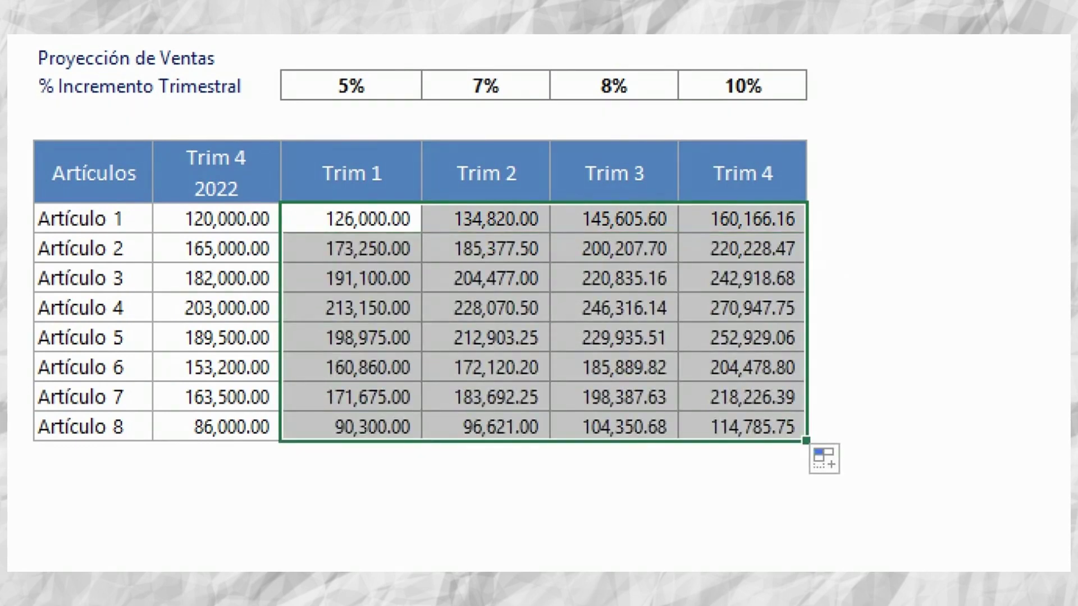
# Step: Check which increment cells Artículo 2's Trim 1 to Trim 4 formulas and Artículo 3's Trim 1 formula reference
pyautogui.click(351, 248)
pyautogui.press('F2')
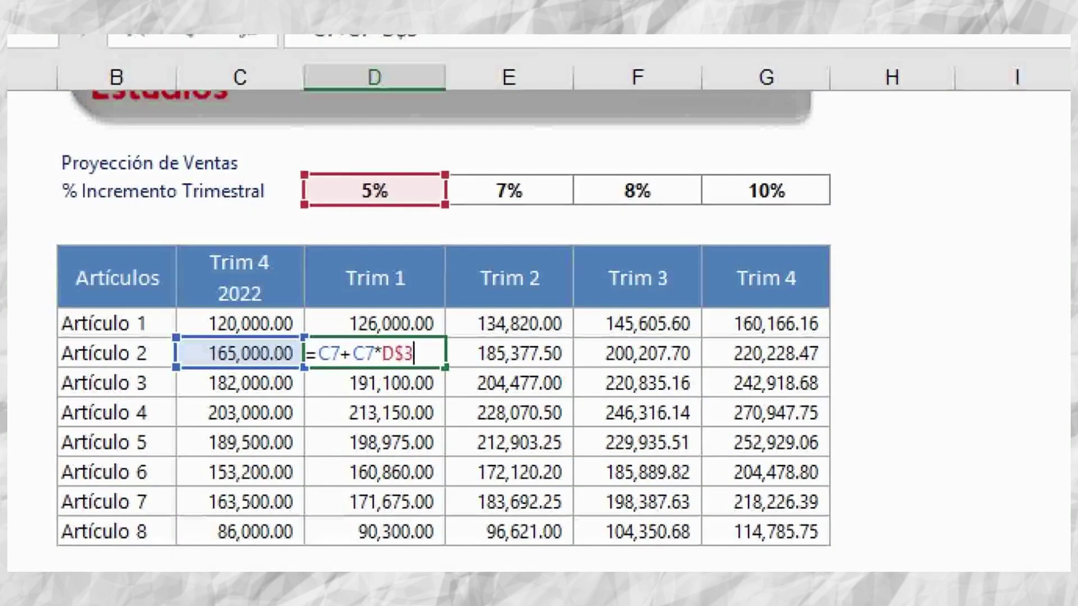
pyautogui.press('Return')
pyautogui.doubleClick(515, 354)
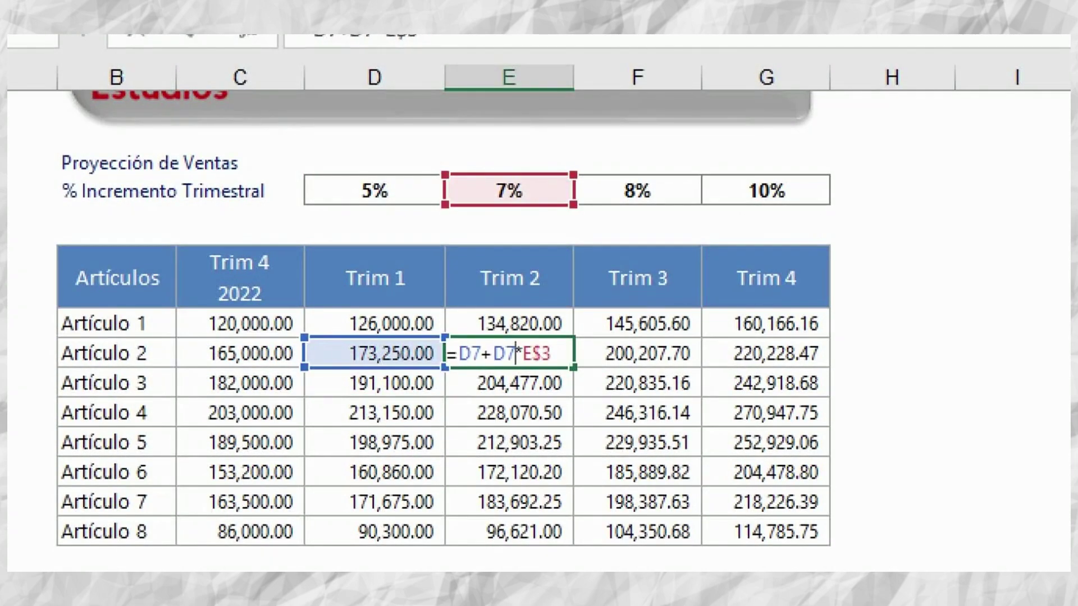
pyautogui.press('Return')
pyautogui.doubleClick(664, 354)
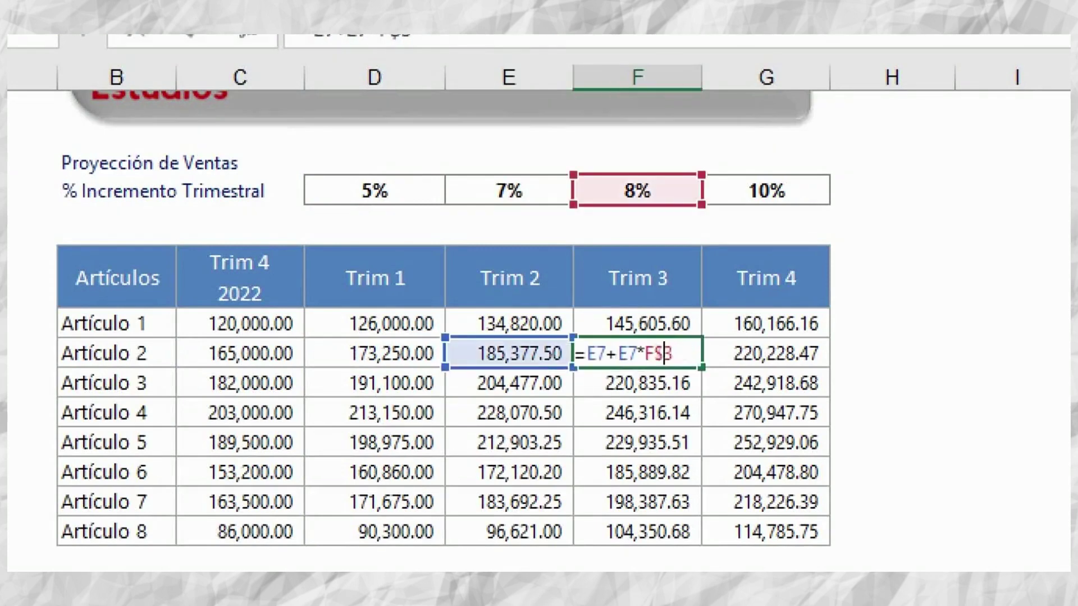
pyautogui.press('Return')
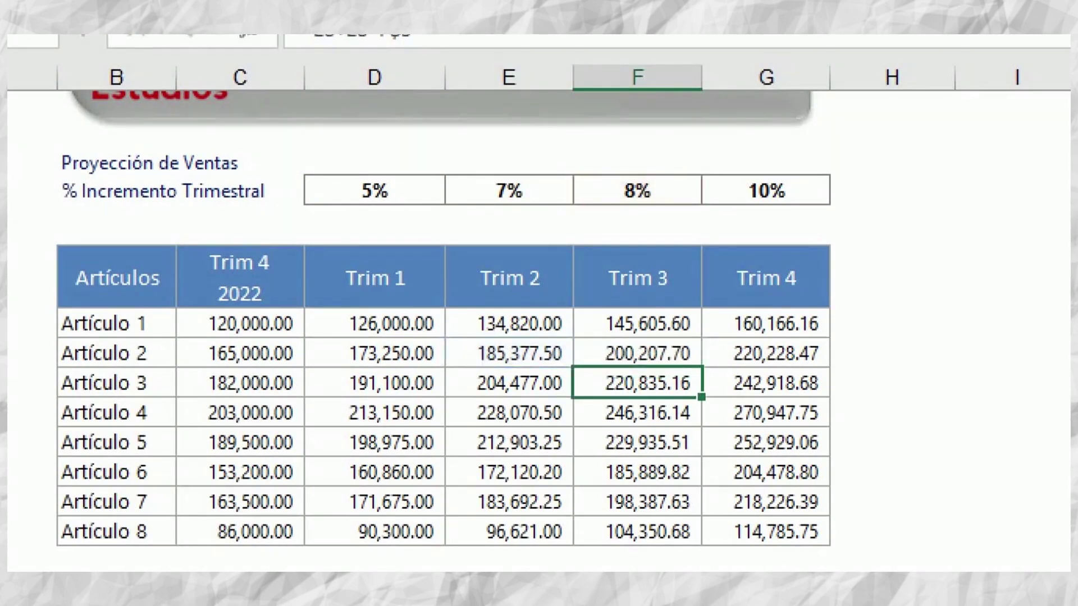
pyautogui.doubleClick(756, 354)
pyautogui.press('Return')
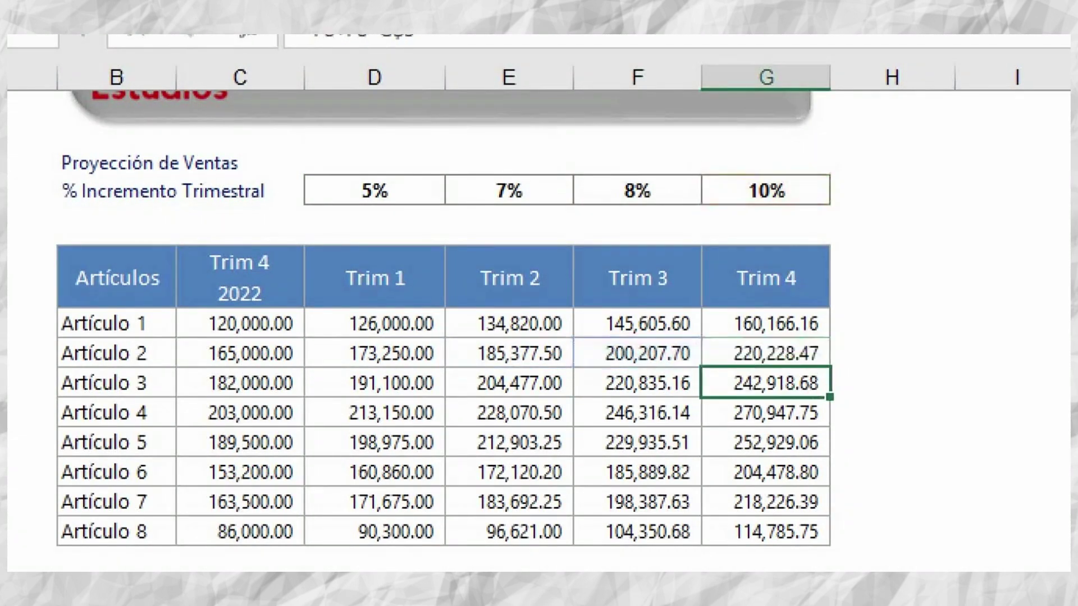
pyautogui.doubleClick(395, 384)
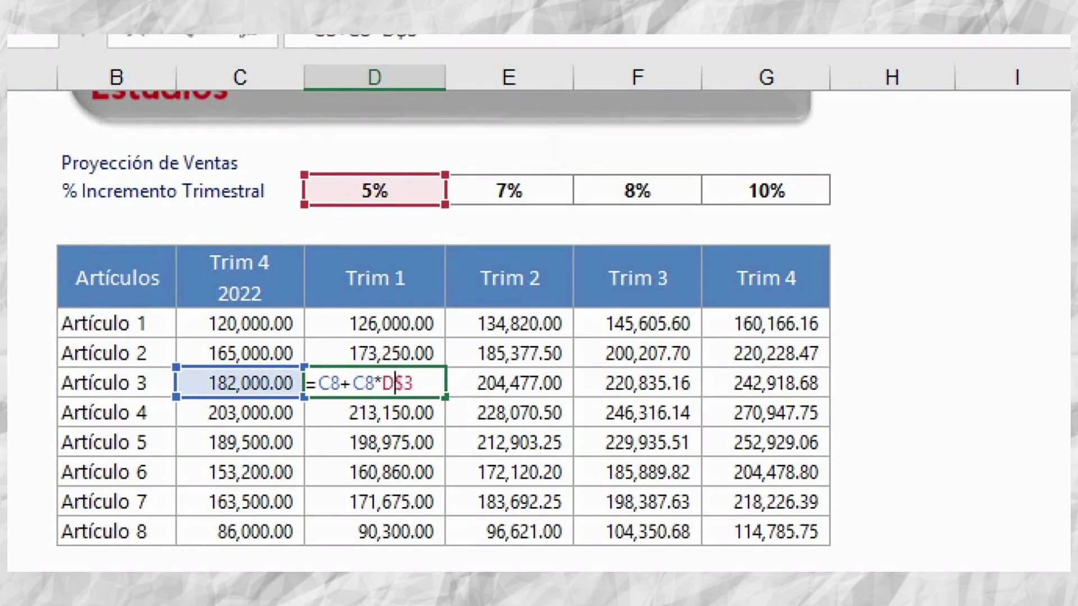
pyautogui.press('Return')
# Step: Inspect Artículo 1's Trim 1 formula and select the Trim 1 values from Artículo 1 through Artículo 8
pyautogui.doubleClick(394, 324)
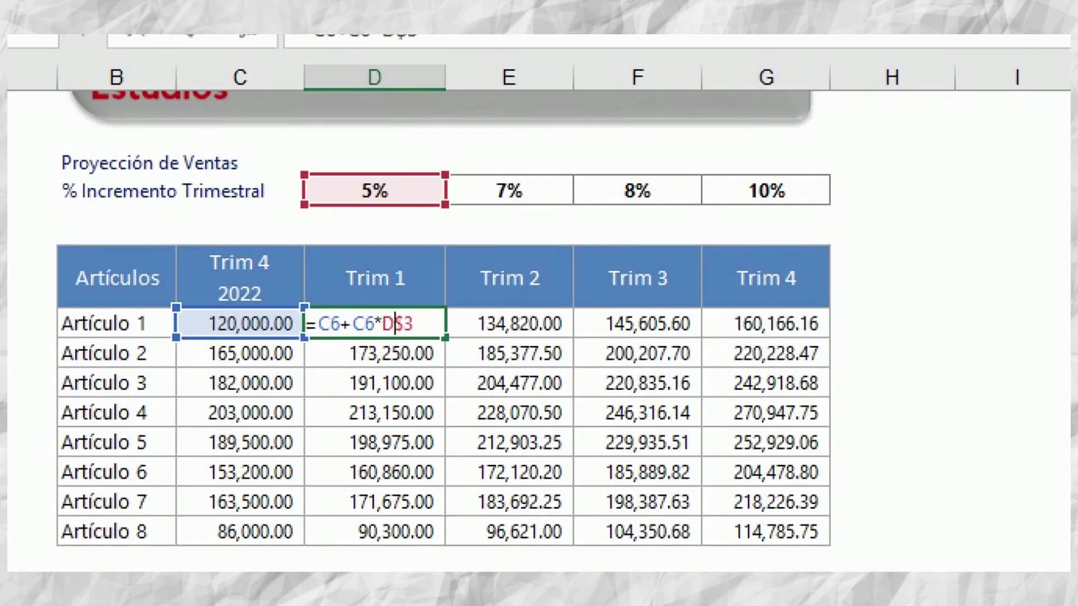
pyautogui.press('Return')
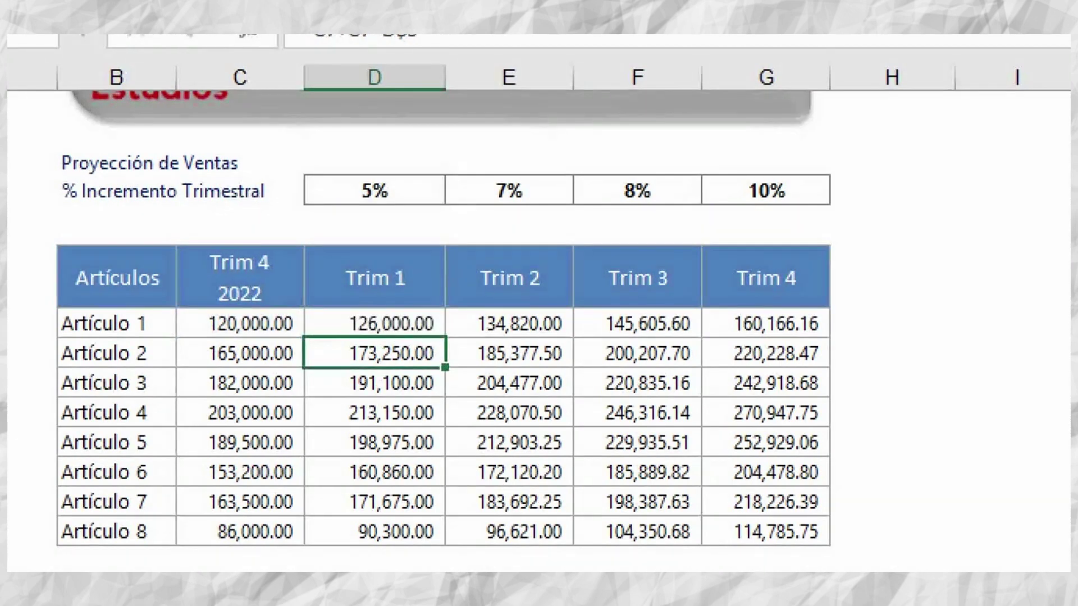
pyautogui.press('Up')
pyautogui.hotkey('shift', 'Down')
pyautogui.hotkey('shift', 'Down')
pyautogui.hotkey('shift', 'Down')
pyautogui.hotkey('shift', 'Down')
pyautogui.hotkey('shift', 'Down')
pyautogui.hotkey('shift', 'Down')
pyautogui.hotkey('shift', 'Down')
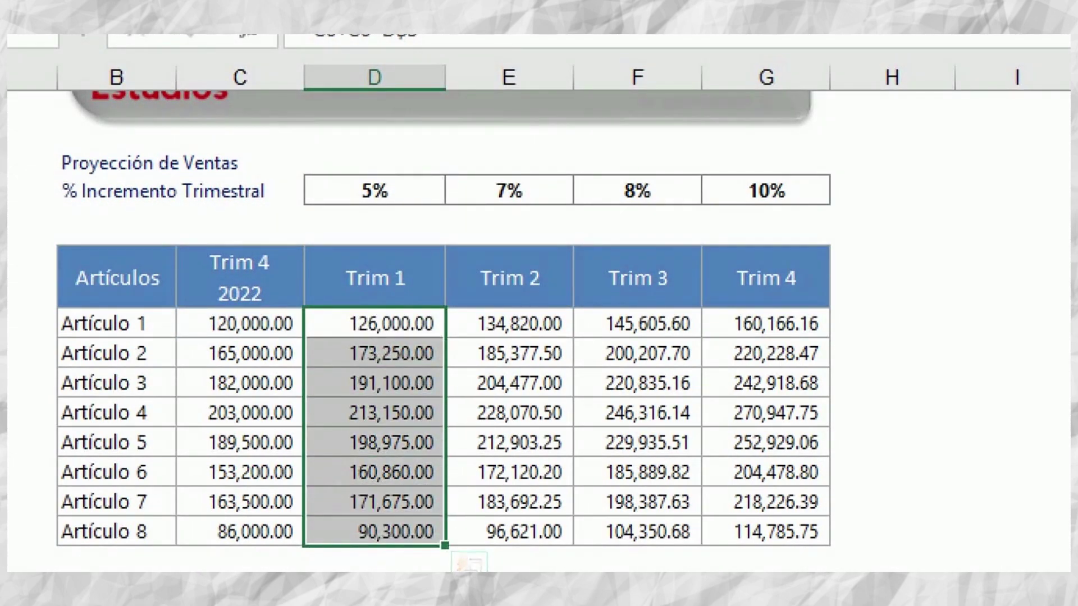
# Step: Display the sheet's formulas, compare the increment column and row references from Trim 1 to Trim 4, and restore the values view
pyautogui.click(374, 191)
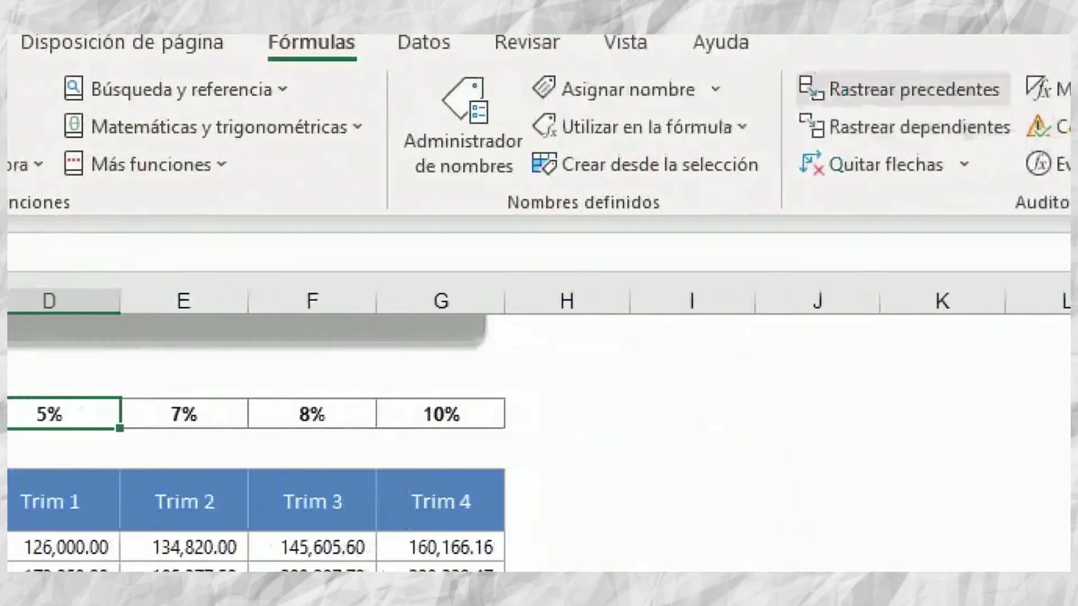
pyautogui.click(1050, 89)
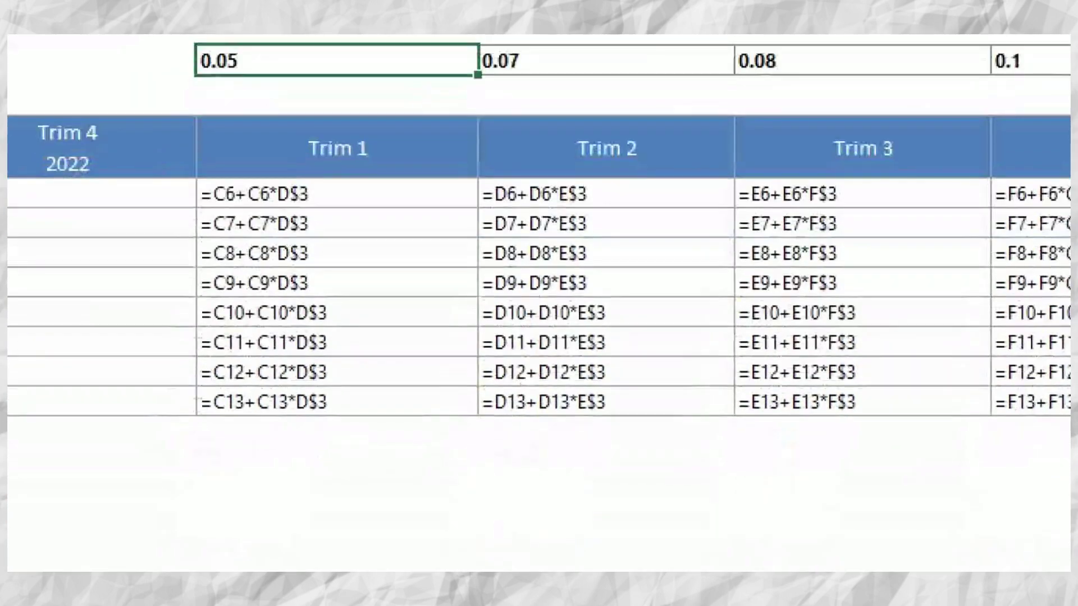
pyautogui.click(607, 193)
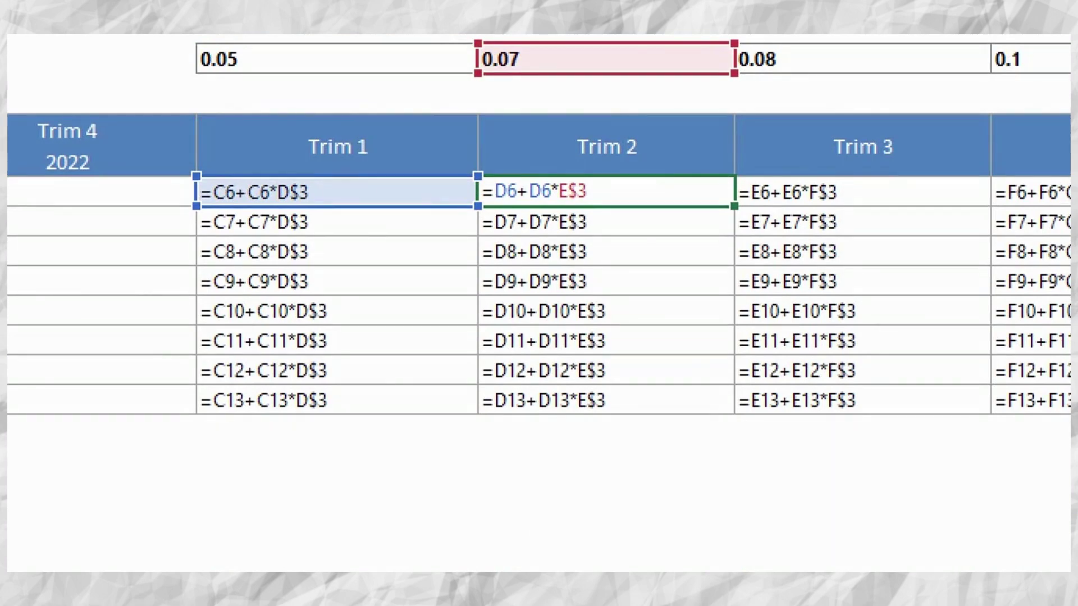
pyautogui.moveTo(336, 193); pyautogui.dragTo(336, 400)
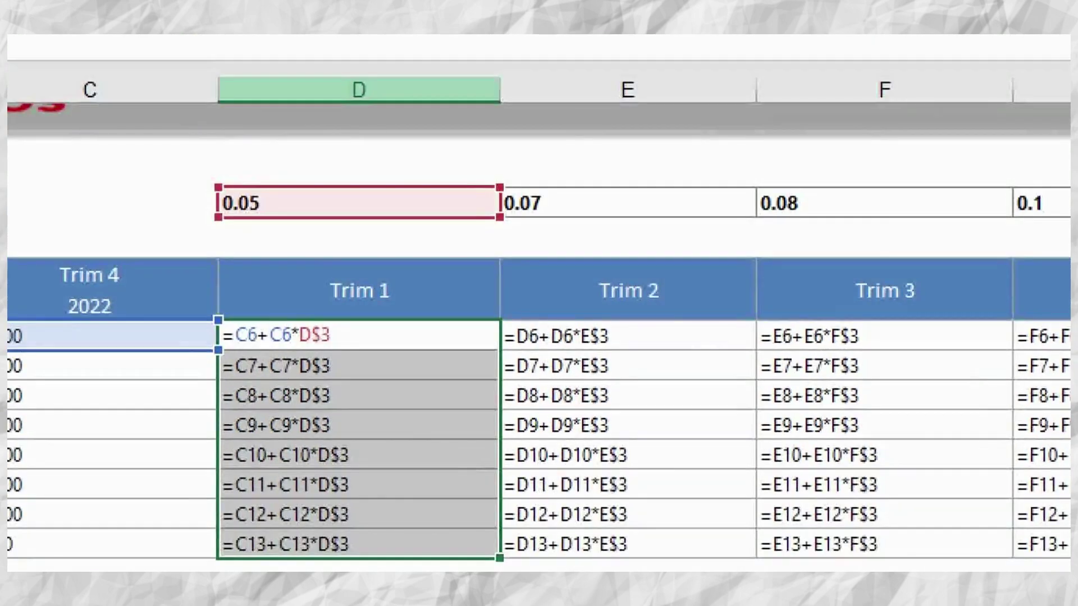
pyautogui.click(360, 90)
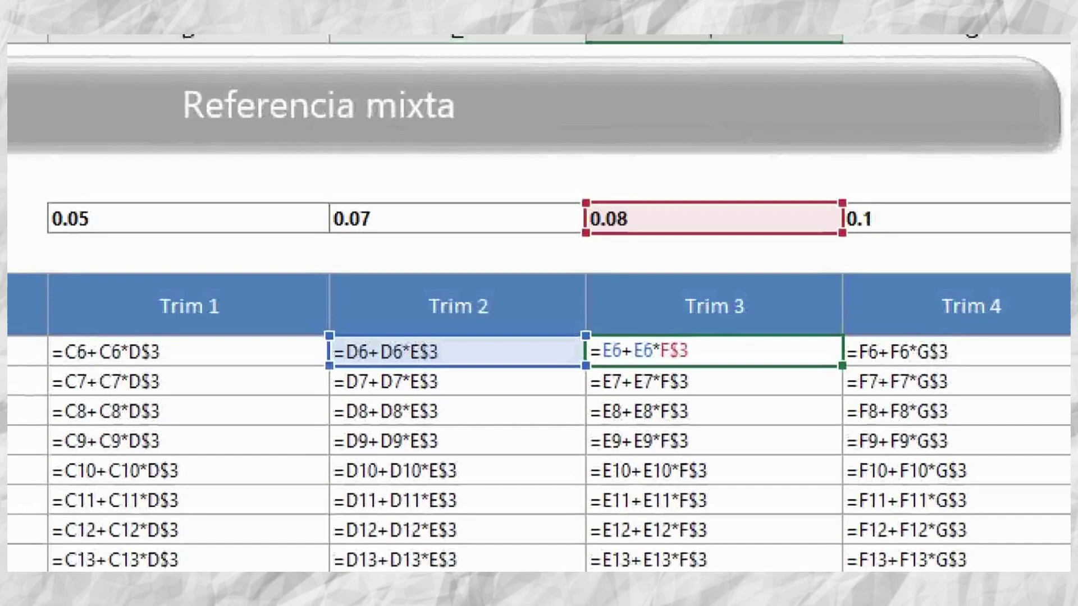
pyautogui.click(457, 38)
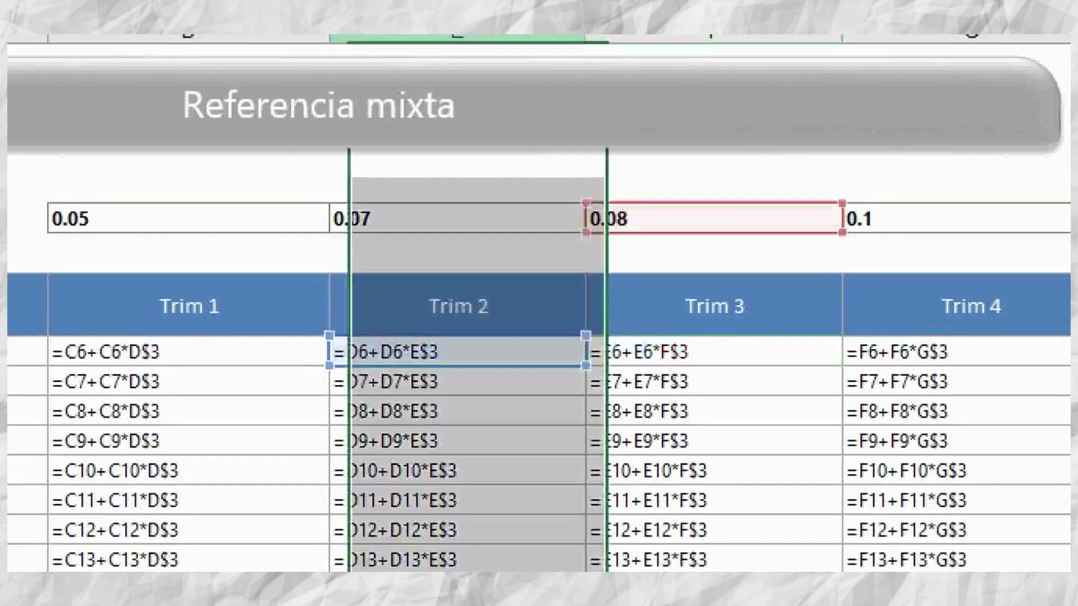
pyautogui.doubleClick(715, 352)
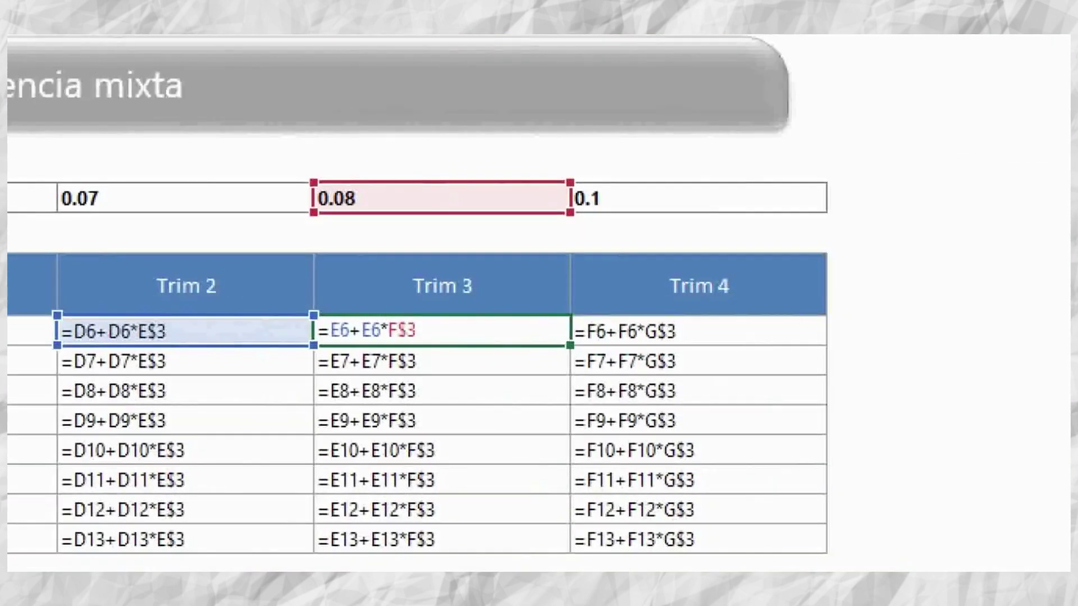
pyautogui.click(698, 331)
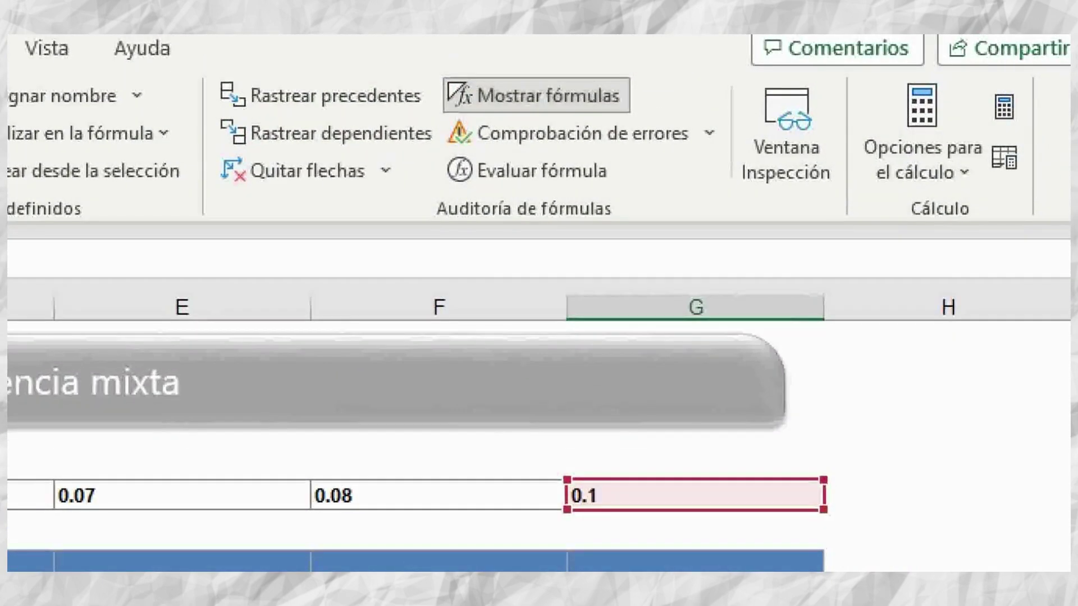
pyautogui.click(536, 96)
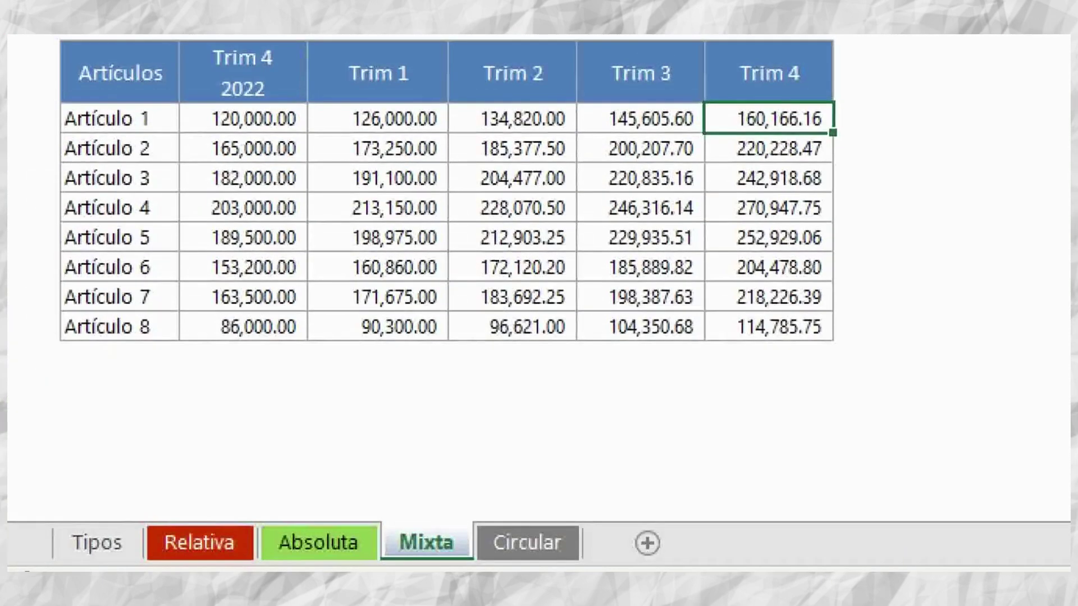
# Step: Examine the relative column and fixed row parts of D$3 in Artículo 1's Trim 1 formula
pyautogui.click(377, 118)
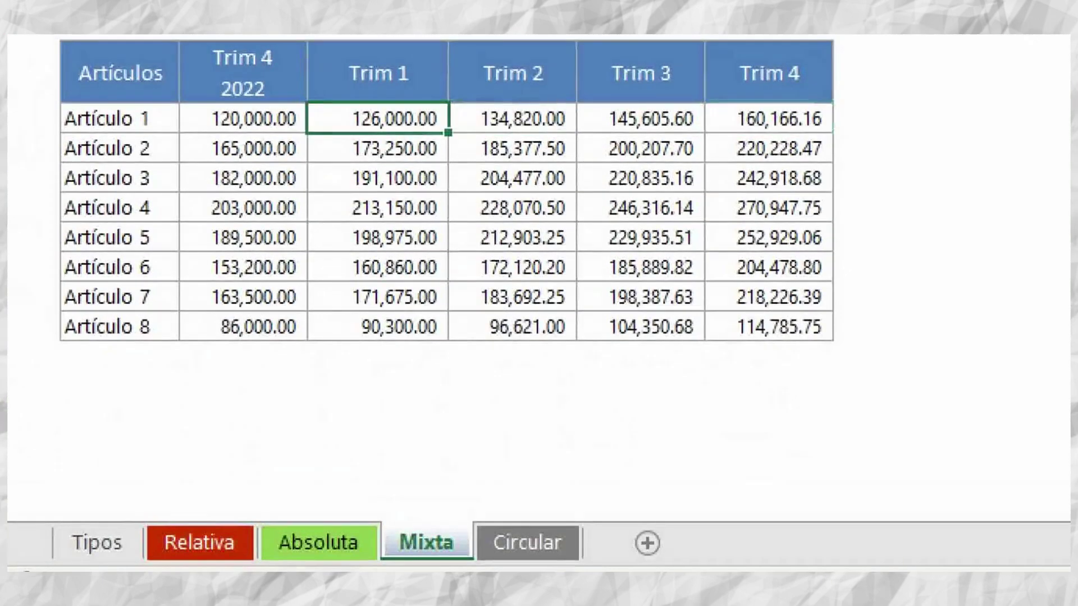
pyautogui.press('F2')
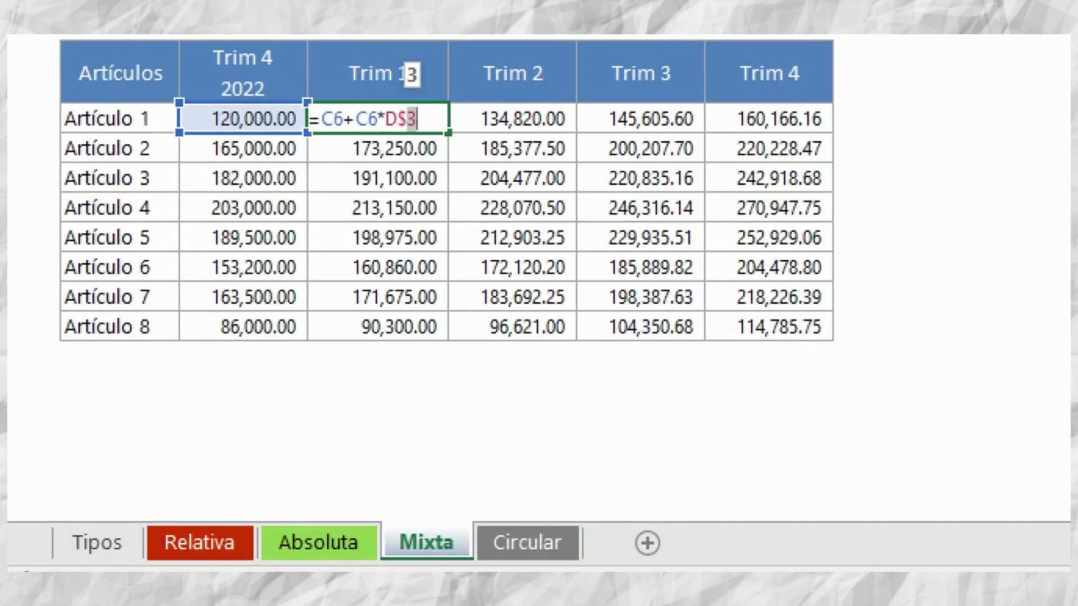
pyautogui.press('Left')
pyautogui.press('Left')
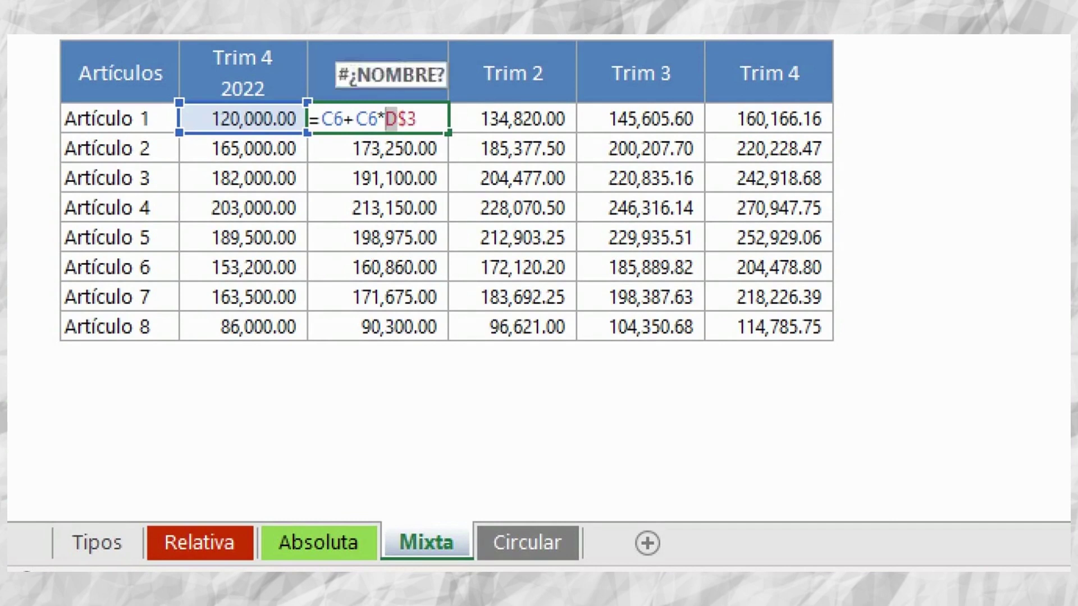
pyautogui.press('Right')
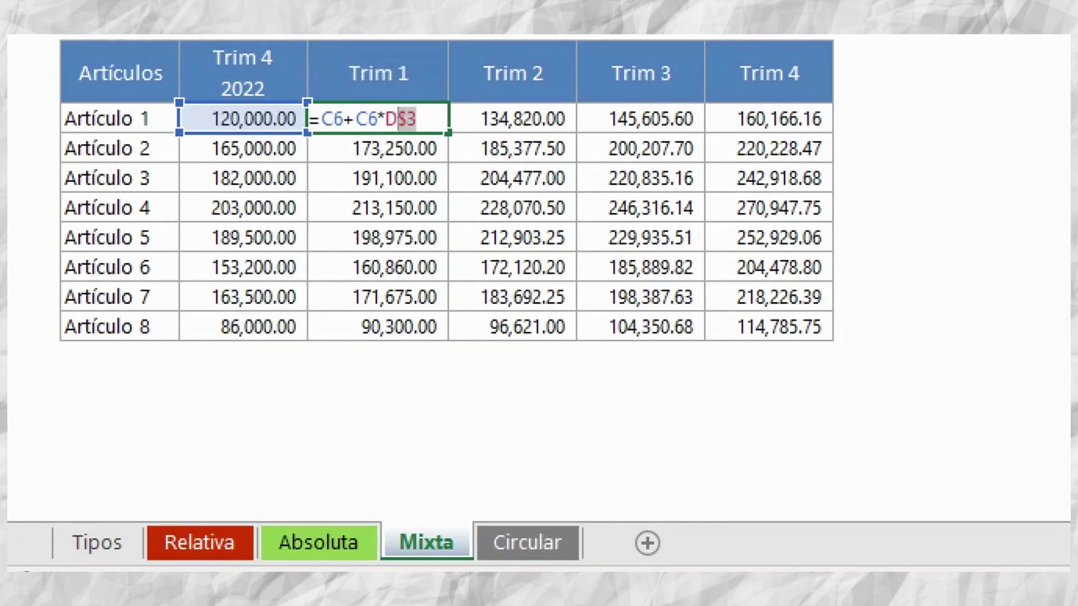
pyautogui.press('Return')
pyautogui.press('Up')
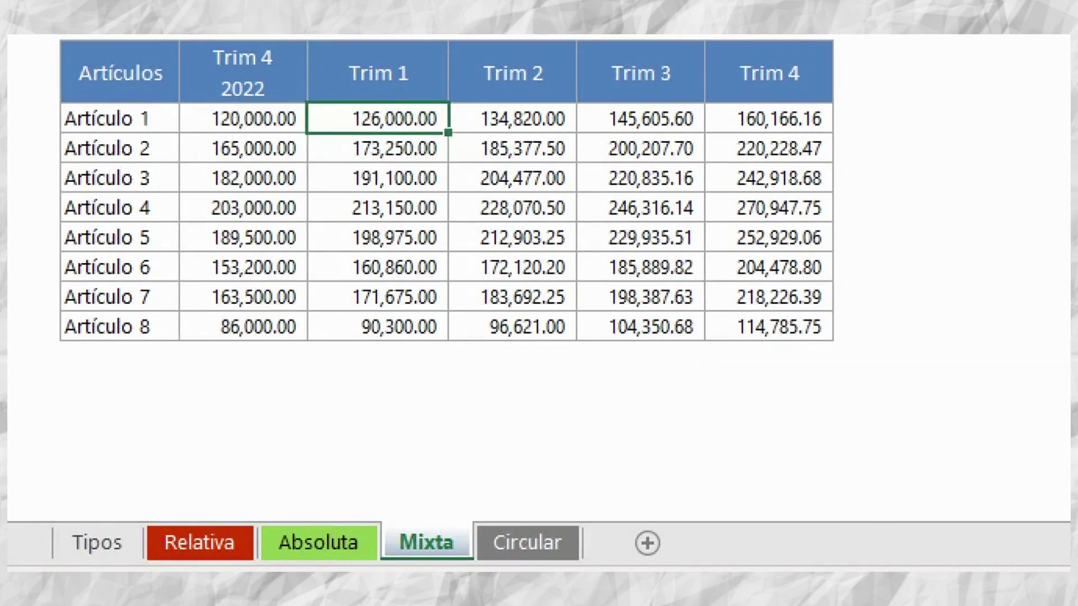
# Step: Refill Artículo 1's Trim 1 formula across to Trim 4 and down through Artículo 8, and make the Trim 1 source cell bold
pyautogui.moveTo(447, 132); pyautogui.dragTo(832, 133)
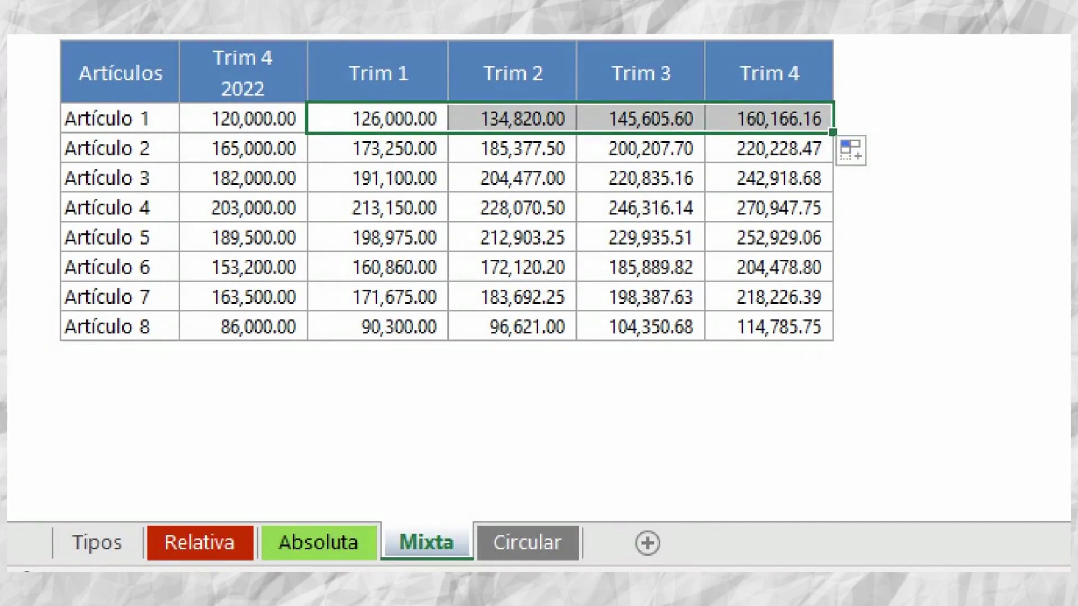
pyautogui.doubleClick(832, 133)
pyautogui.click(378, 118)
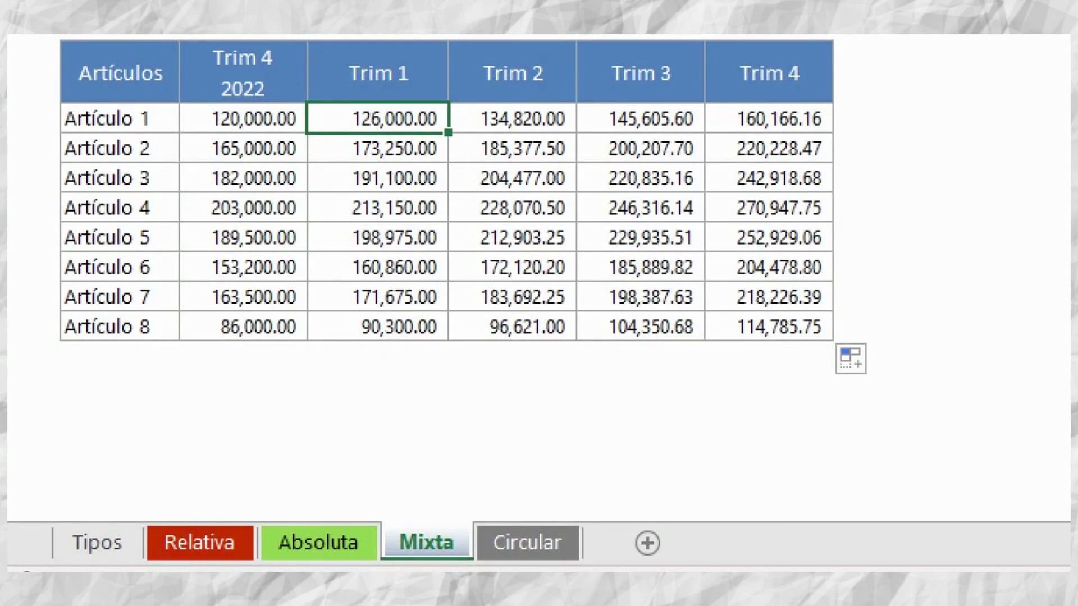
pyautogui.hotkey('ctrl', 'b')
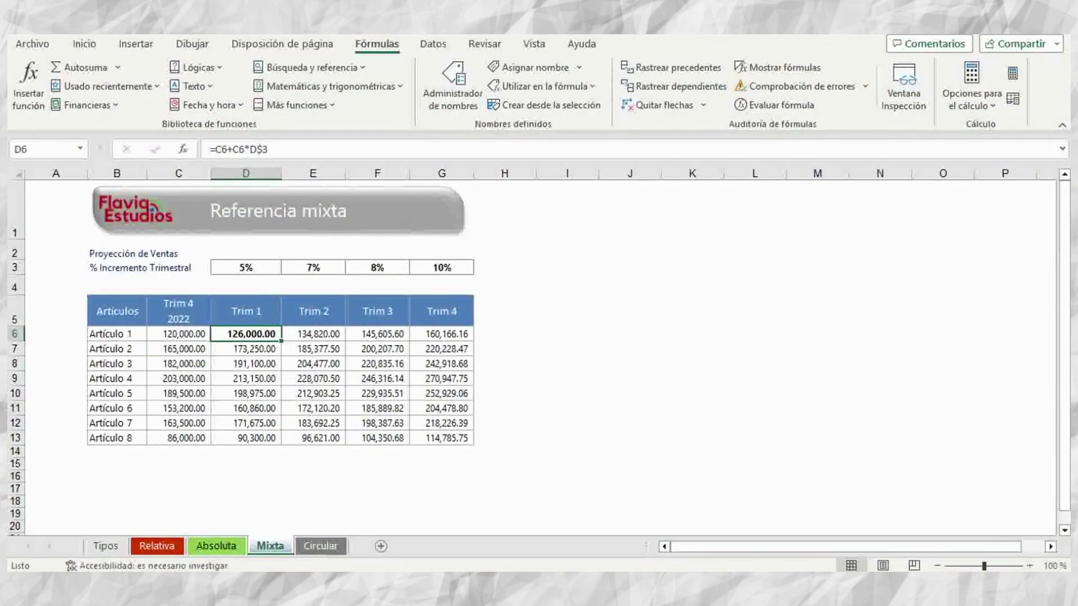
# Step: Open the Circular sheet and select the Total cell for Cod-004
pyautogui.click(320, 547)
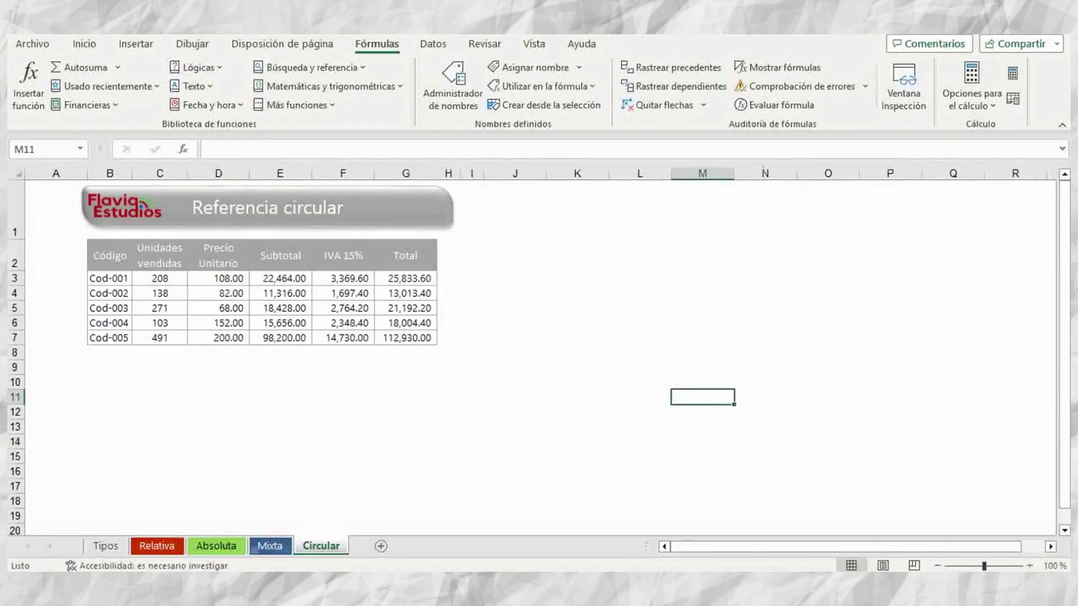
pyautogui.click(406, 323)
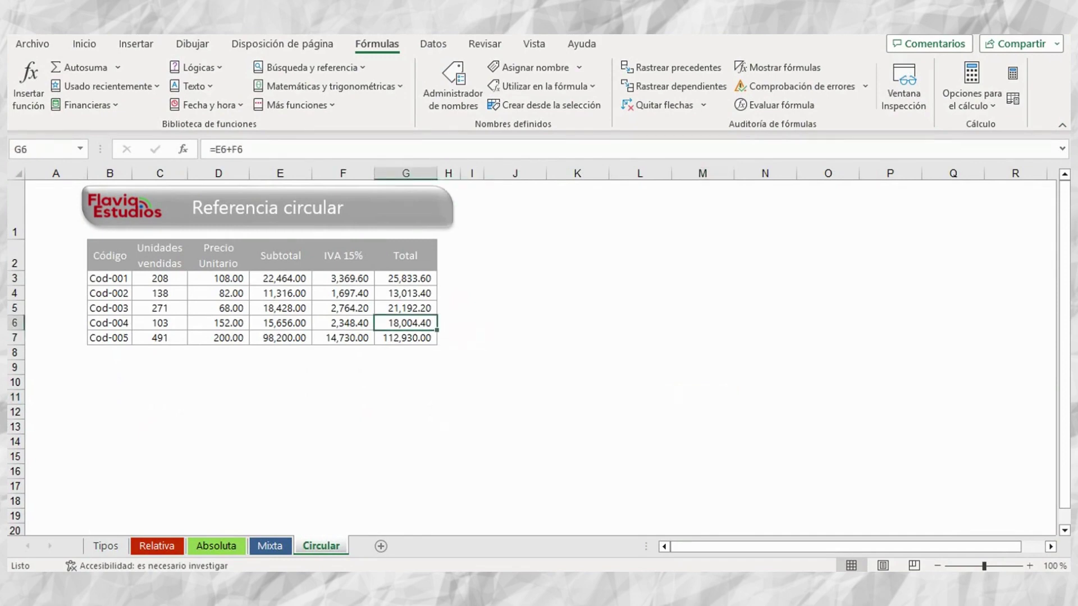
# Step: Enter =suma(E3:E9) in cell E9 below the Subtotal column so the sum range includes its own cell
pyautogui.click(280, 367)
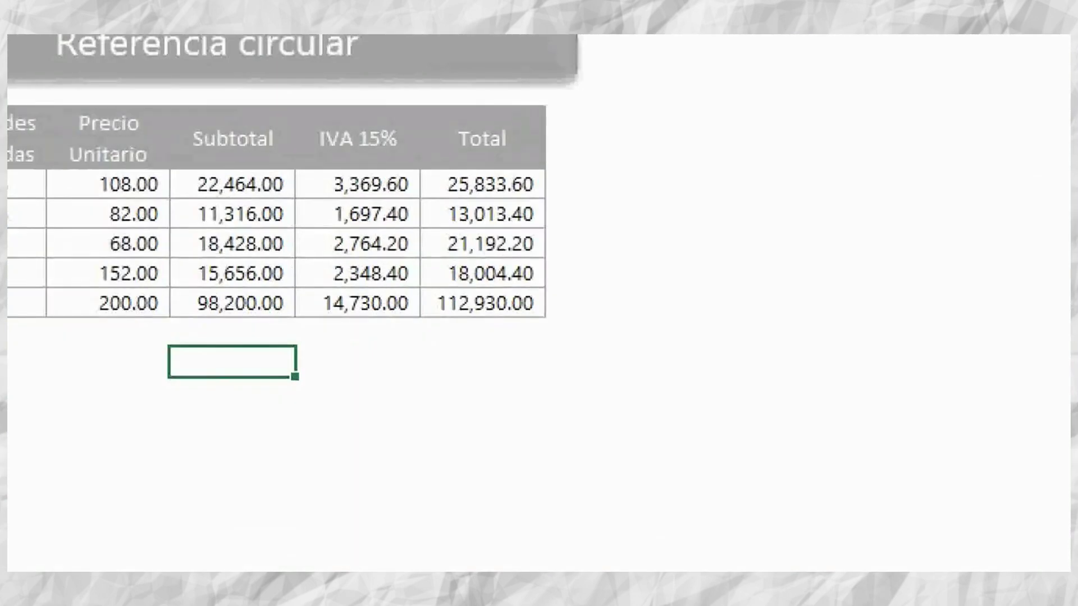
pyautogui.scroll(-1, 539, 304)
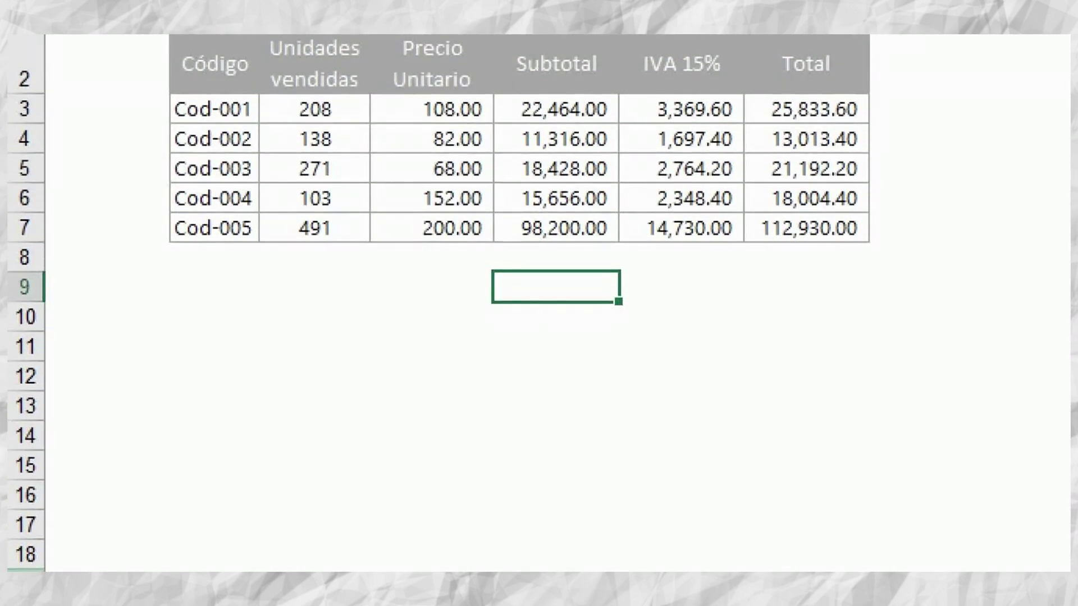
pyautogui.write('=suma(')
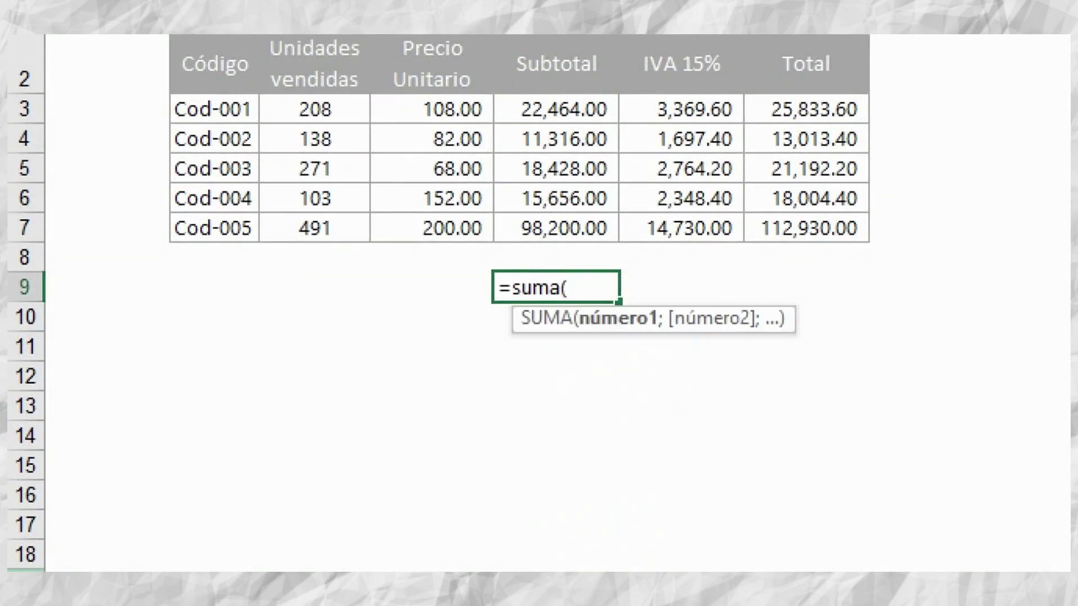
pyautogui.moveTo(559, 109); pyautogui.dragTo(558, 228)
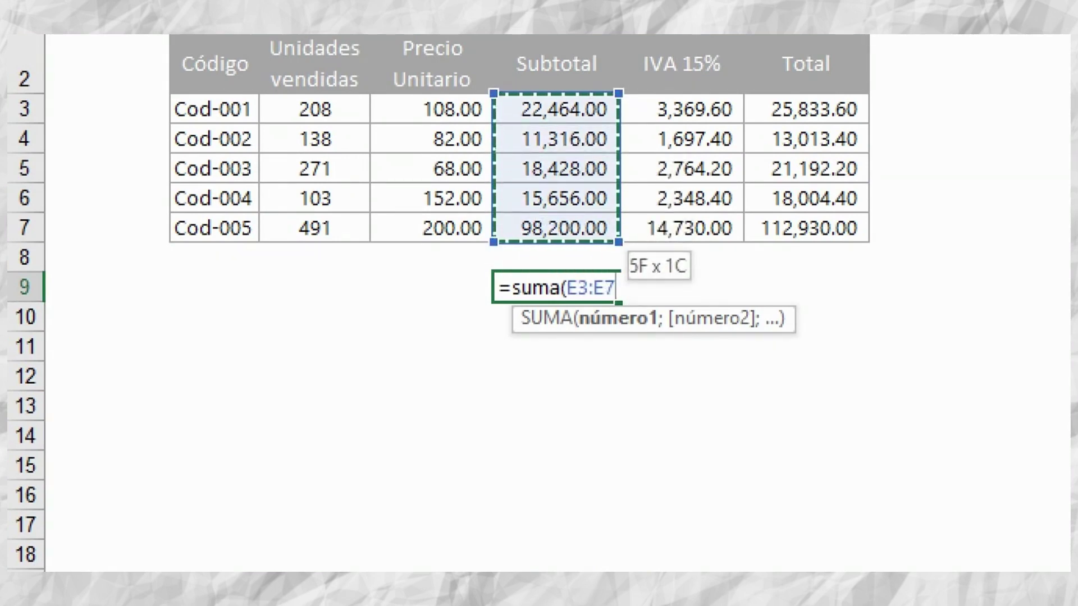
pyautogui.moveTo(558, 228); pyautogui.dragTo(559, 287)
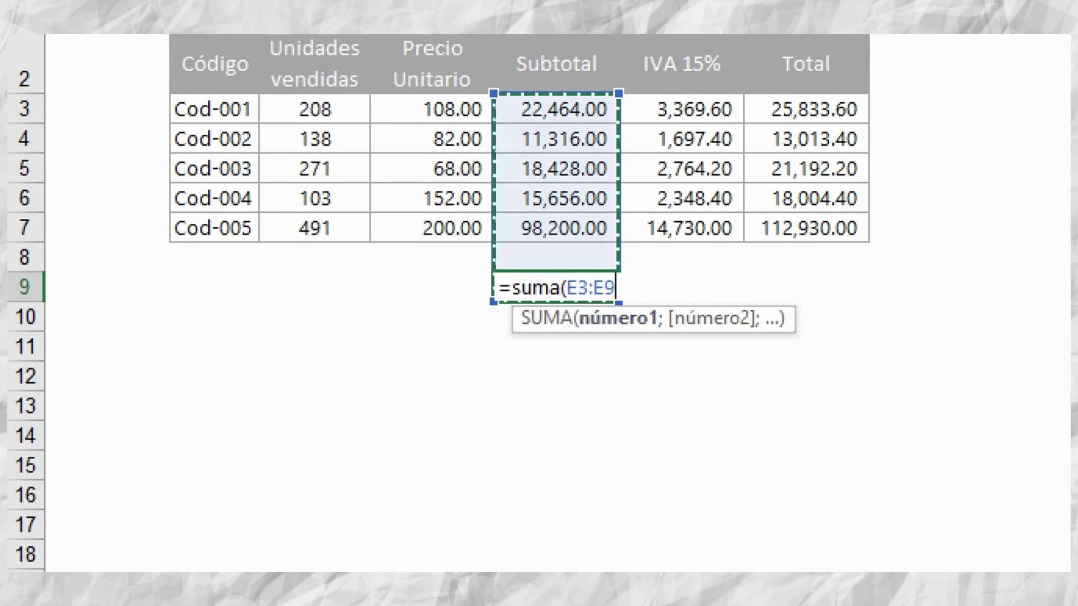
pyautogui.write(')')
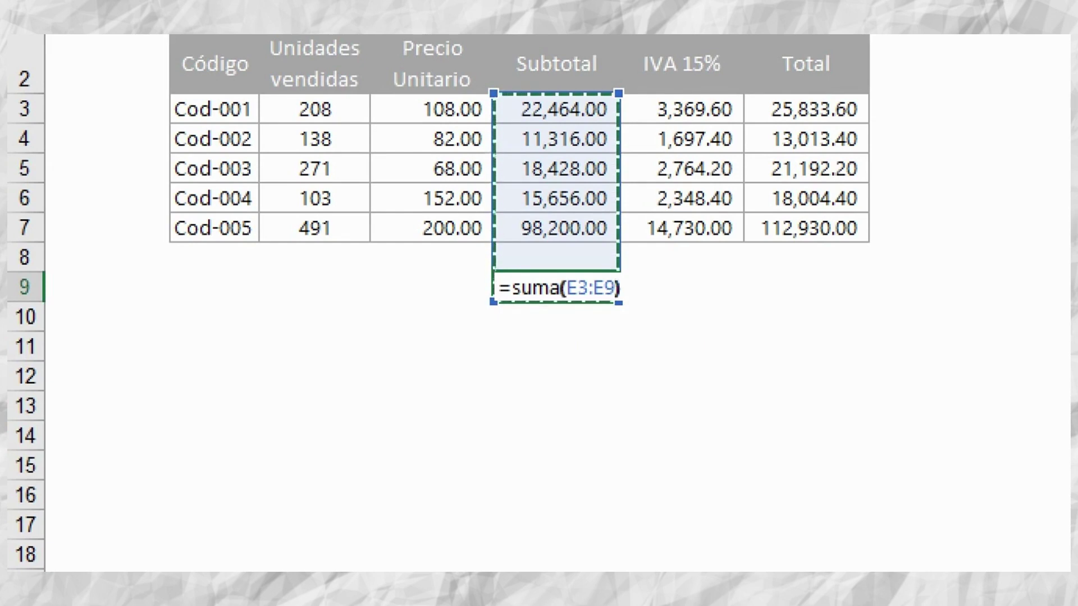
pyautogui.press('Return')
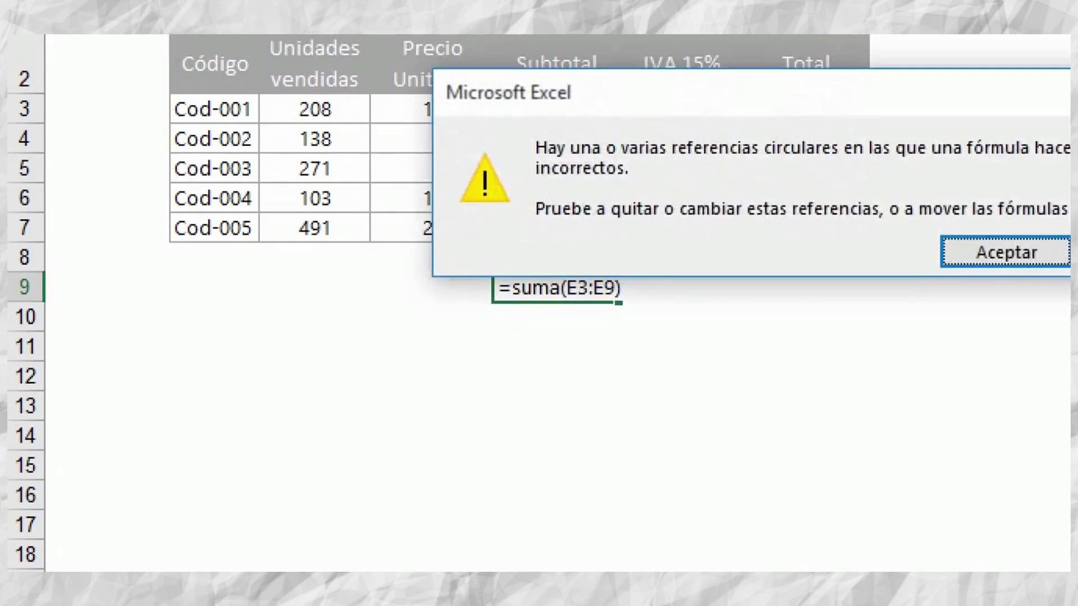
# Step: Move the circular reference warning around to read its full text, and accept it
pyautogui.moveTo(752, 92); pyautogui.dragTo(302, 105)
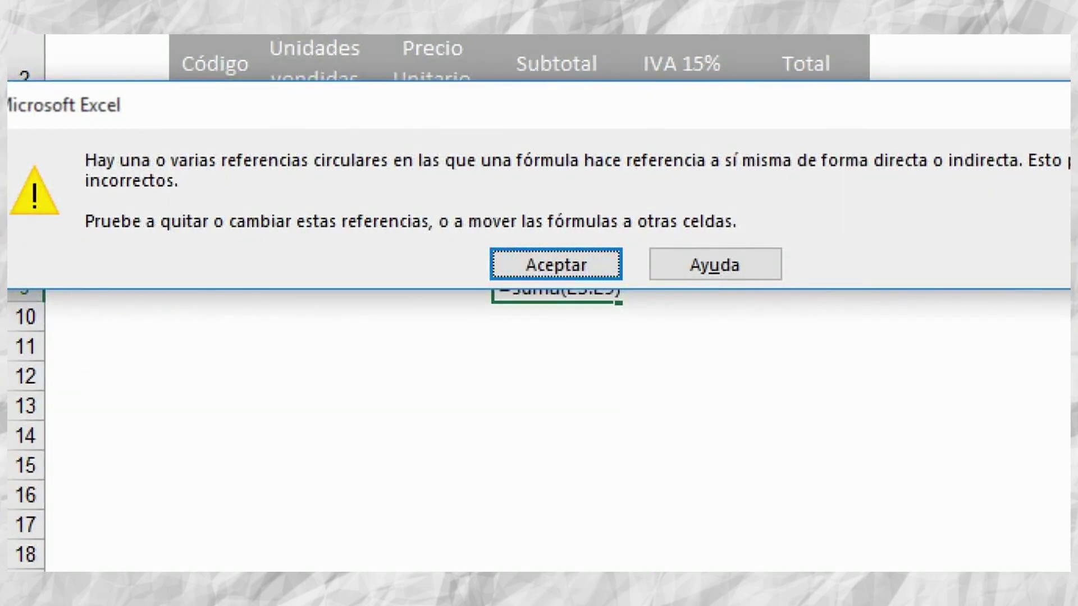
pyautogui.moveTo(302, 105); pyautogui.dragTo(11, 104)
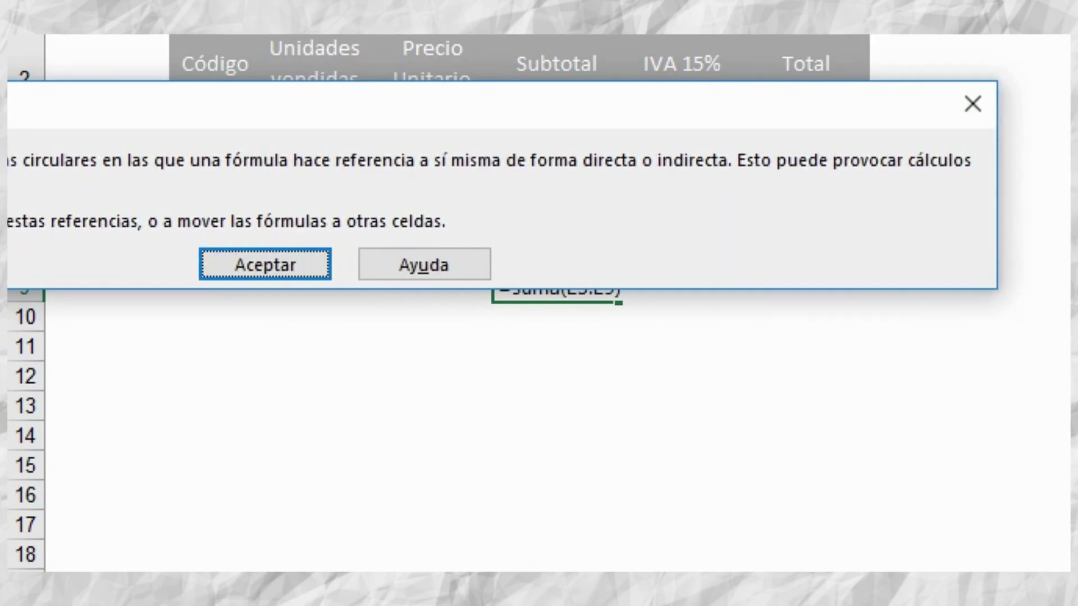
pyautogui.moveTo(11, 105); pyautogui.dragTo(381, 110)
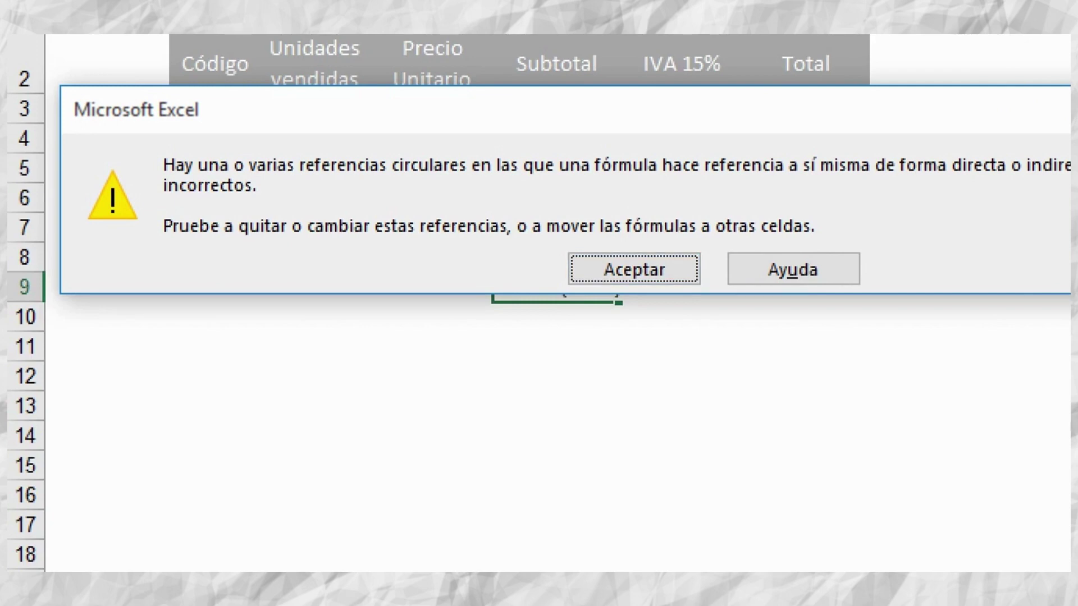
pyautogui.press('Return')
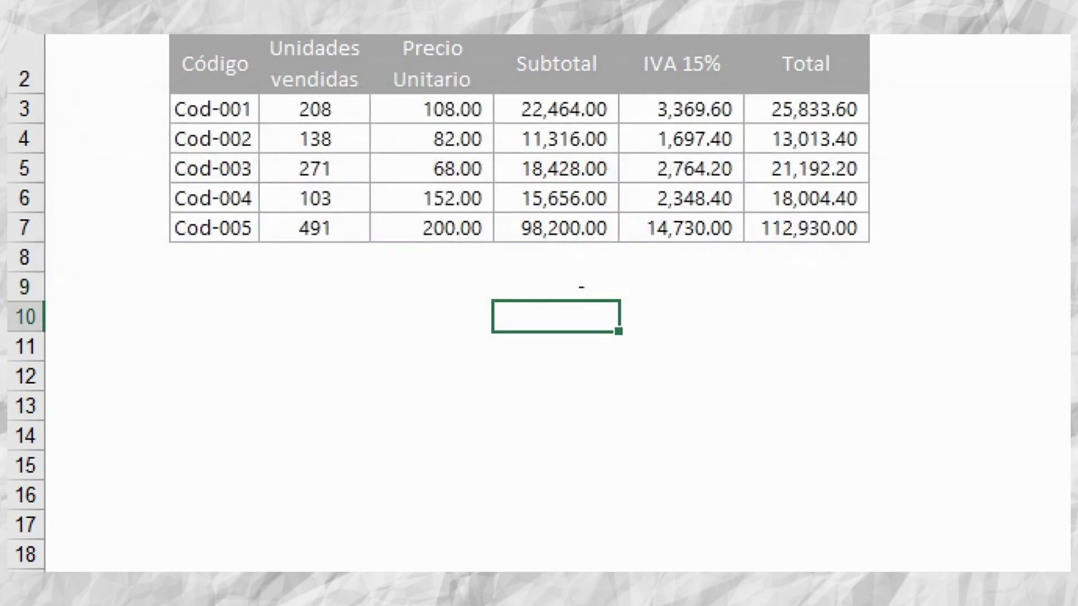
# Step: Open cell E9's formula to examine its summed range, and close it without changes
pyautogui.press('Up')
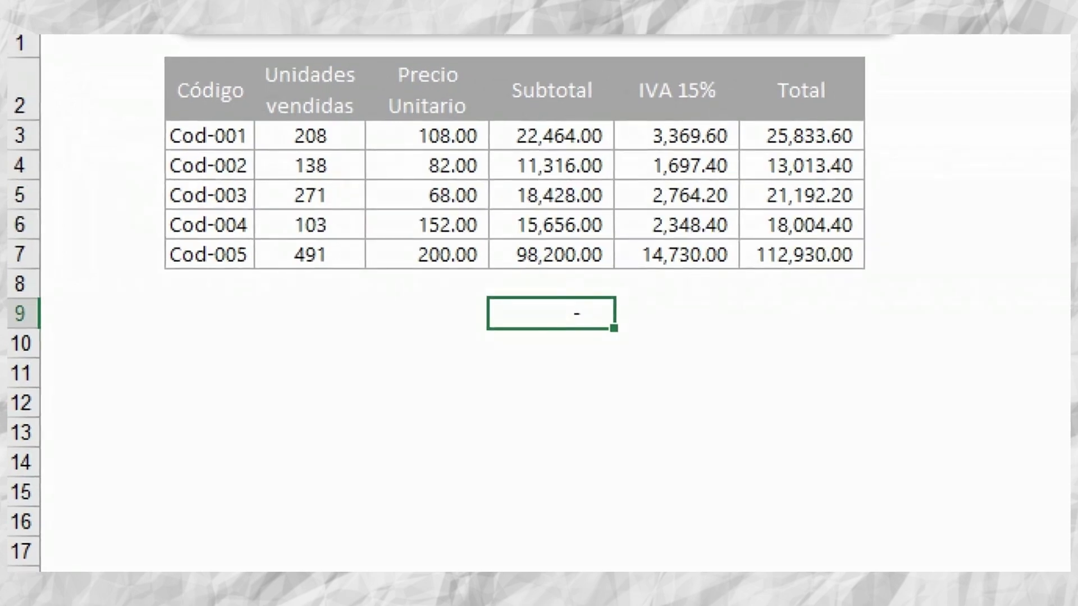
pyautogui.hotkey('alt', '=')
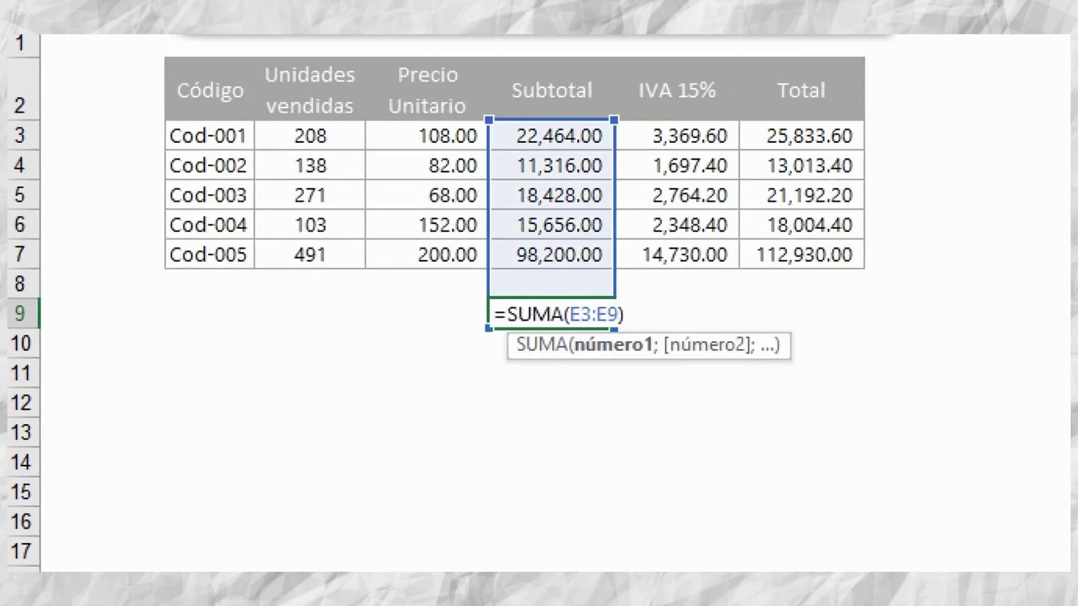
pyautogui.click(624, 315)
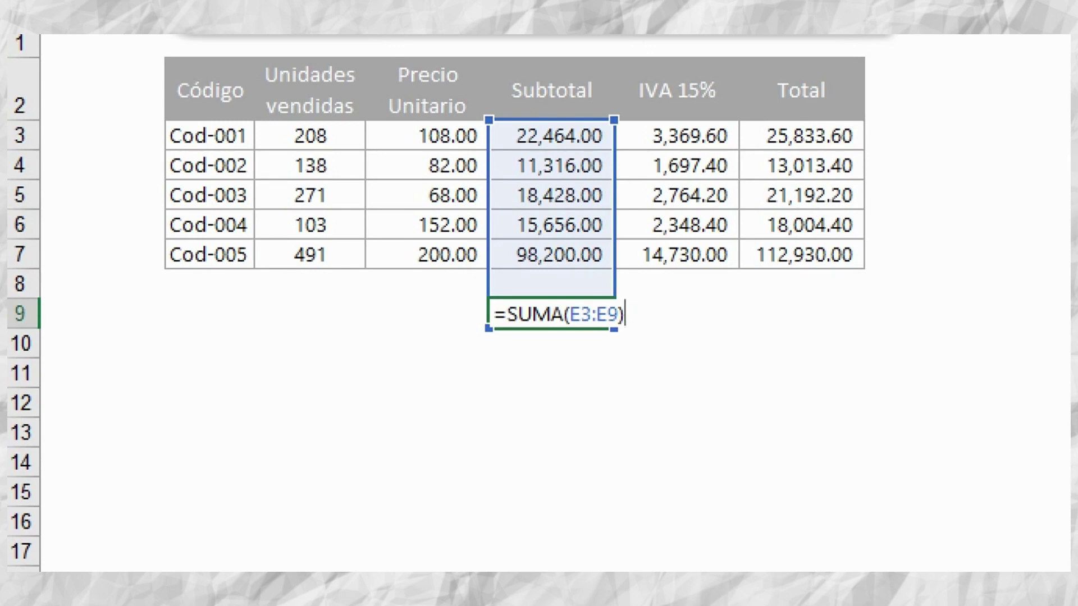
pyautogui.press('Return')
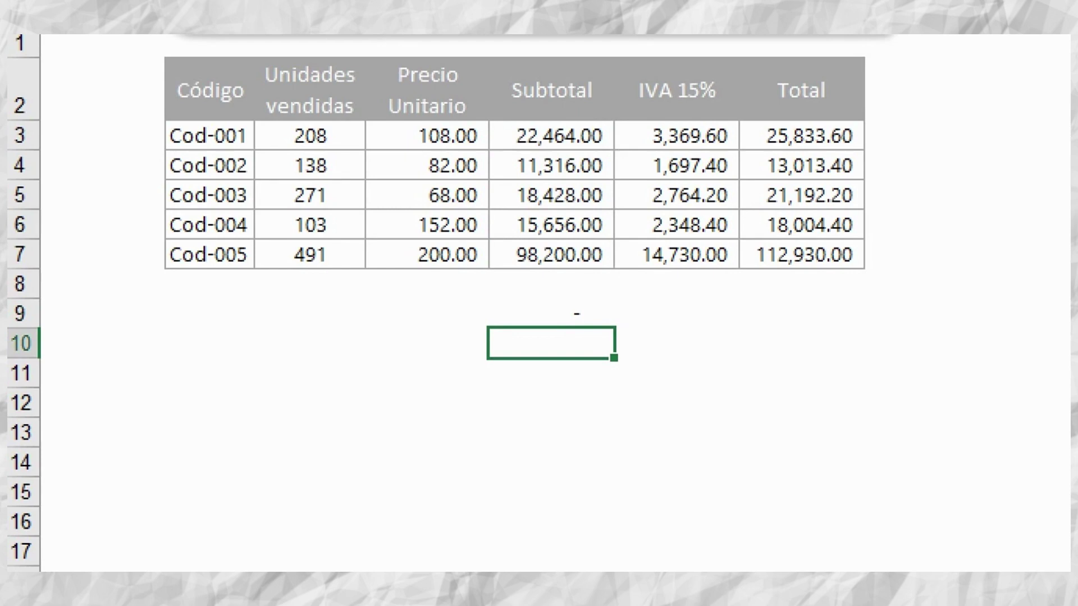
# Step: Reopen E9's formula, highlight its E9 self-reference and the expression up to it, and leave the formula as is
pyautogui.click(551, 313)
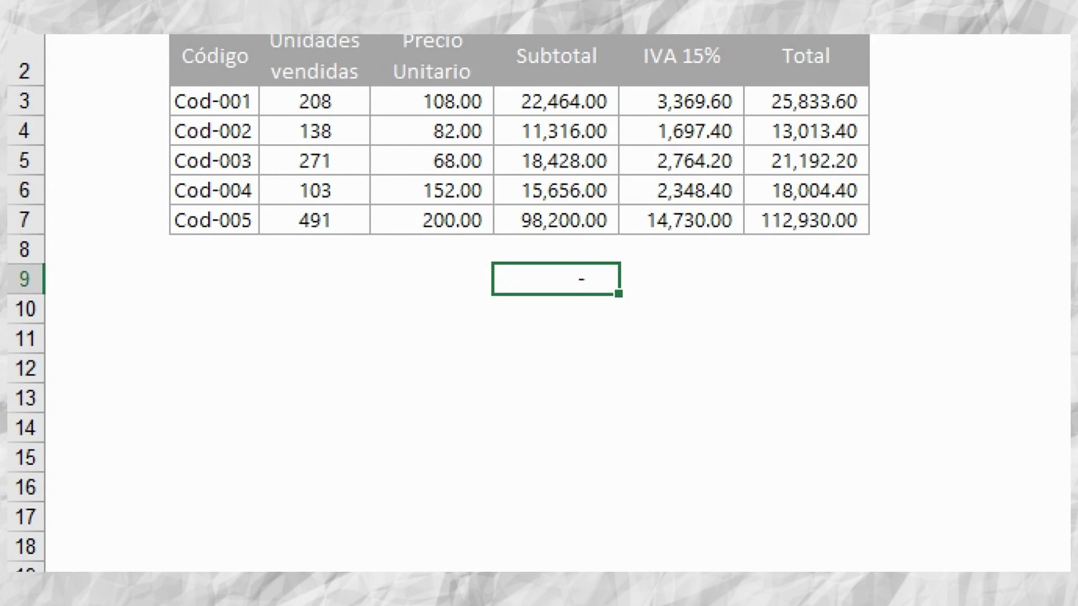
pyautogui.doubleClick(586, 279)
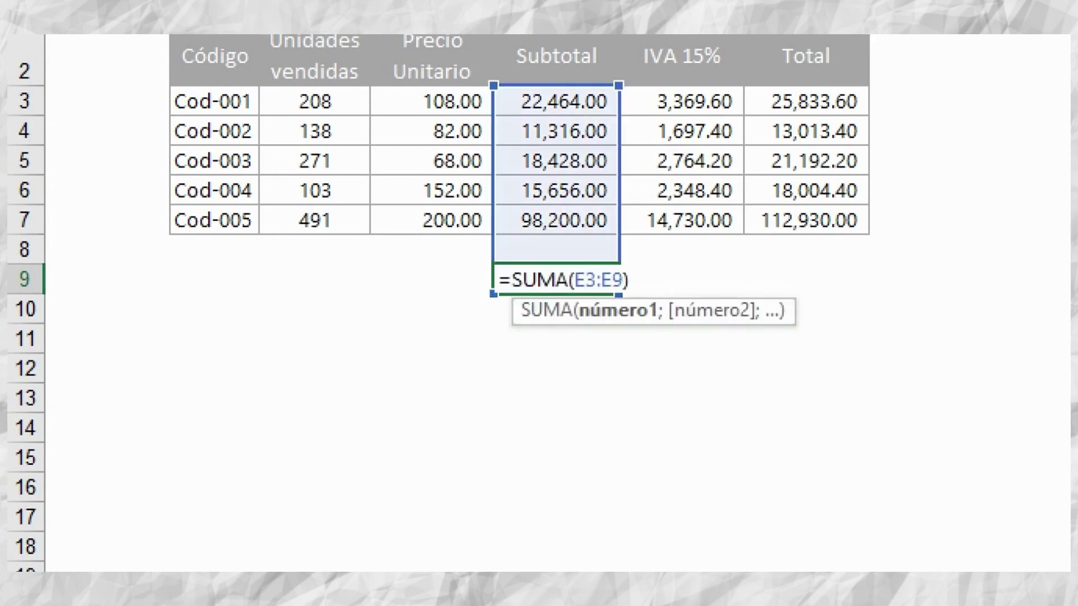
pyautogui.moveTo(601, 279); pyautogui.dragTo(623, 279)
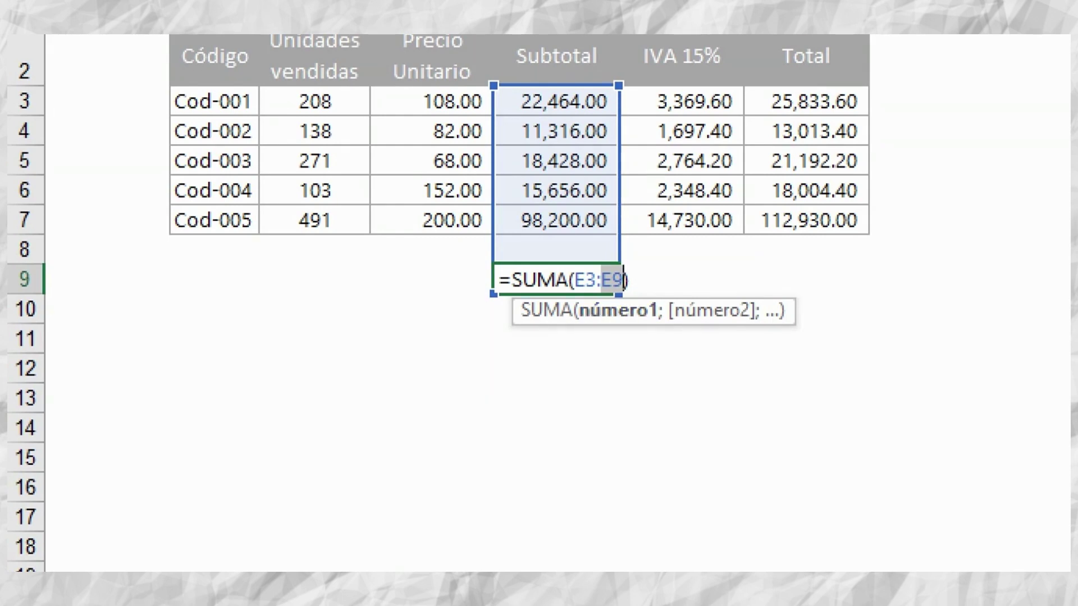
pyautogui.press('Home')
pyautogui.hotkey('shift', 'Right')
pyautogui.hotkey('shift', 'Right')
pyautogui.hotkey('shift', 'Right')
pyautogui.hotkey('shift', 'Right')
pyautogui.hotkey('shift', 'Right')
pyautogui.hotkey('shift', 'Right')
pyautogui.hotkey('shift', 'Right')
pyautogui.hotkey('shift', 'Right')
pyautogui.hotkey('shift', 'Right')
pyautogui.hotkey('shift', 'Right')
pyautogui.hotkey('shift', 'Right')
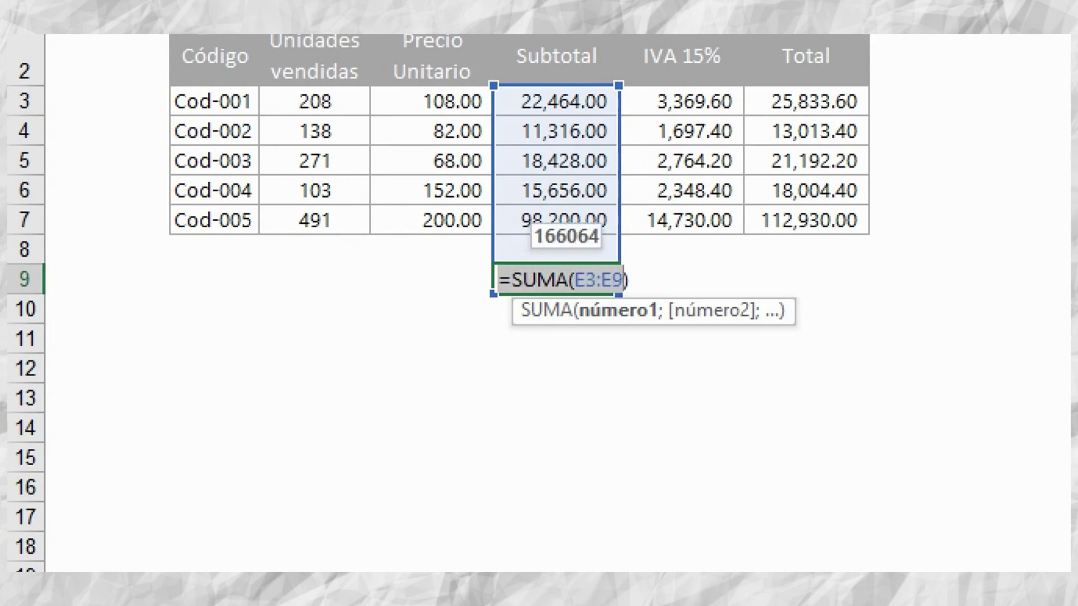
pyautogui.press('Return')
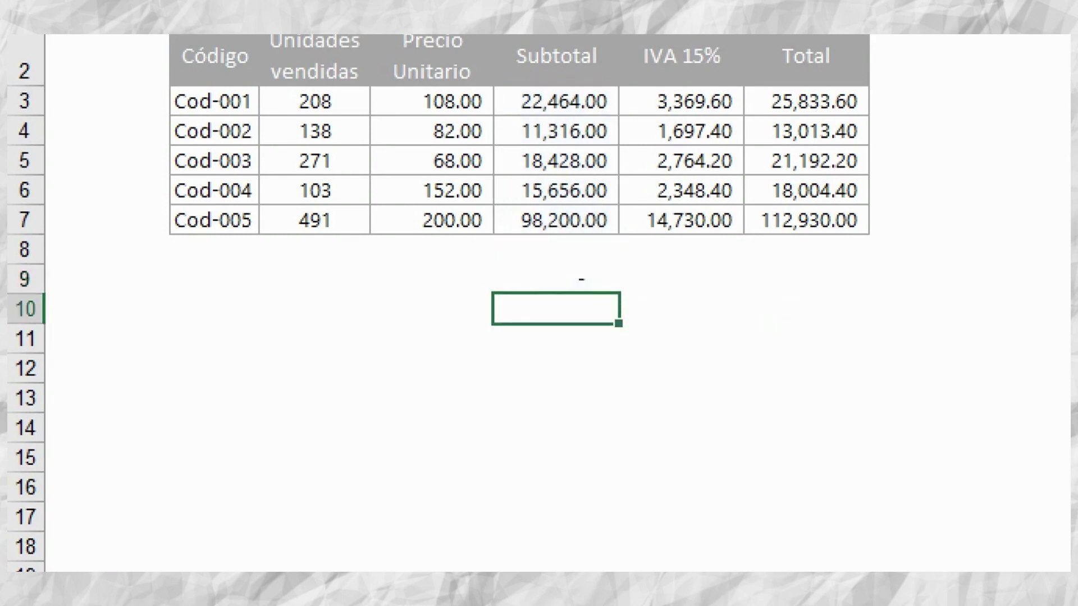
# Step: Check cell E9's formula and the sheet's circular reference indicator with E9 and other cells selected
pyautogui.click(557, 279)
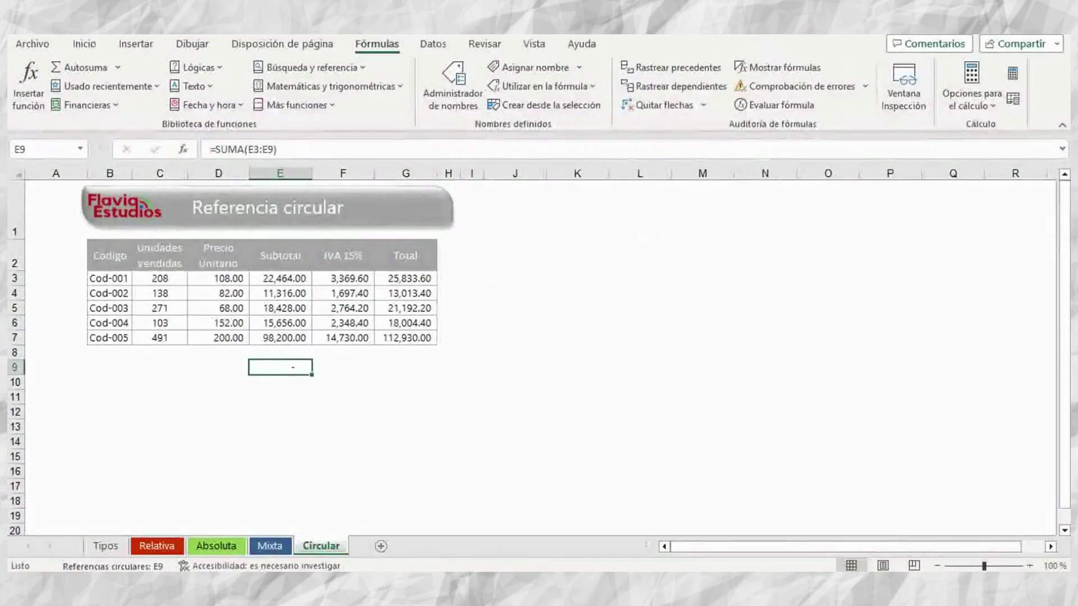
pyautogui.moveTo(577, 413); pyautogui.dragTo(577, 425)
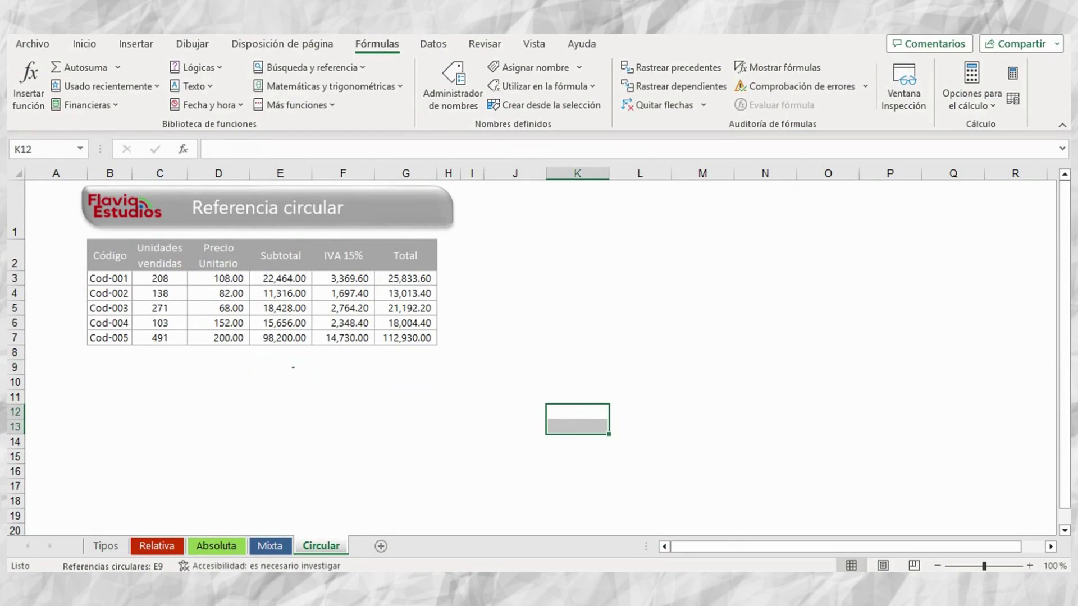
pyautogui.click(405, 382)
pyautogui.click(280, 368)
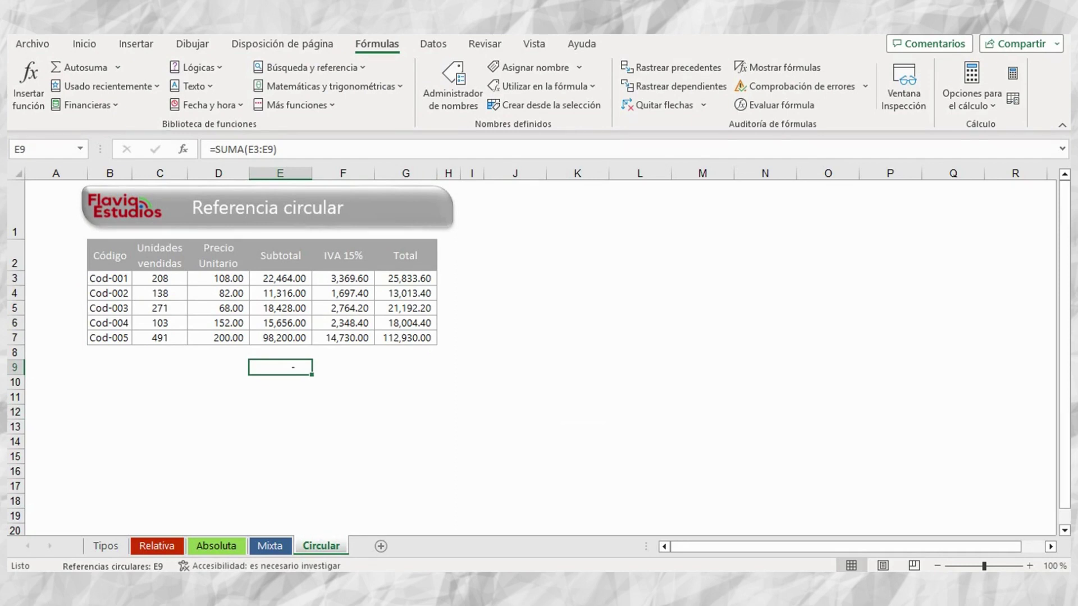
pyautogui.click(953, 471)
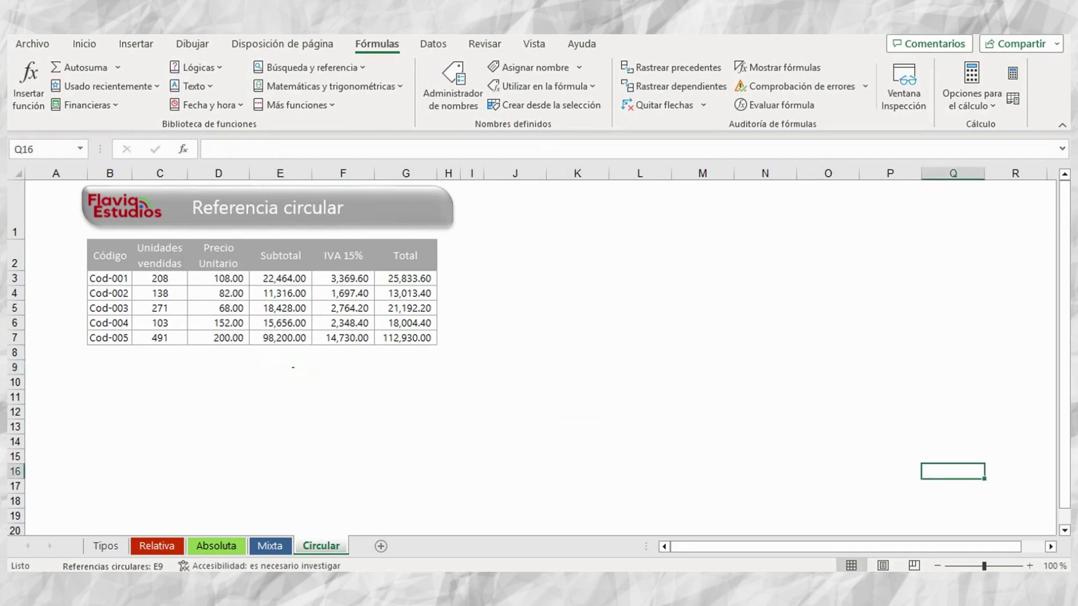
pyautogui.click(702, 501)
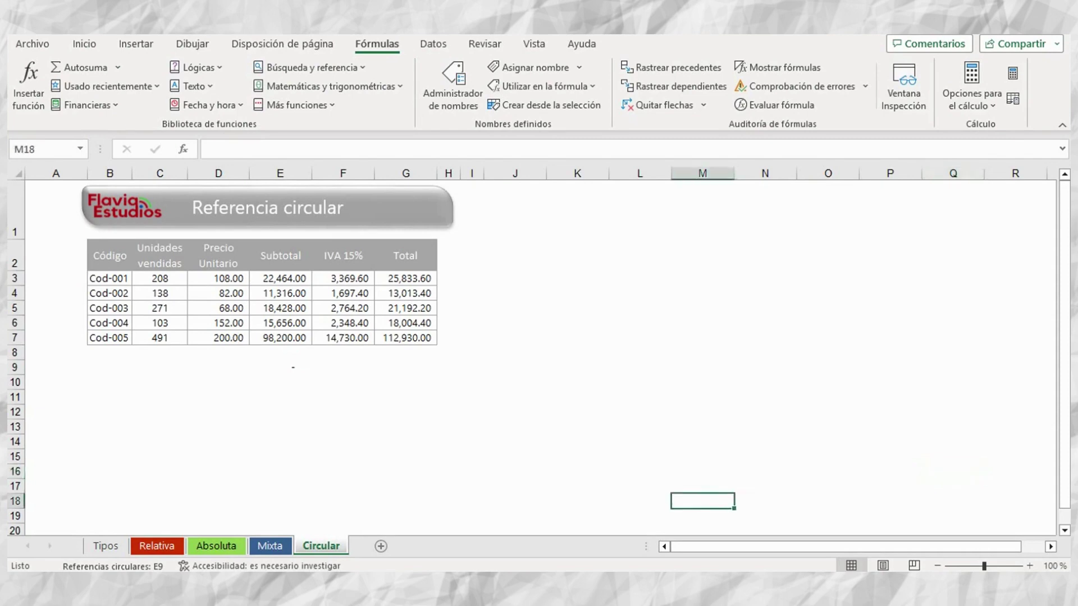
pyautogui.click(406, 397)
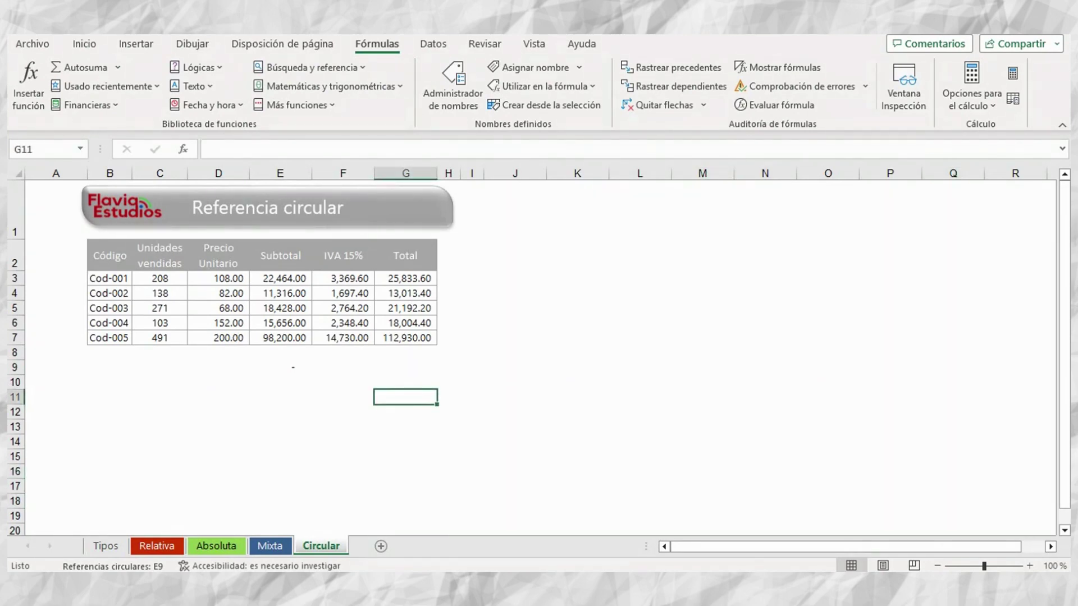
pyautogui.click(765, 471)
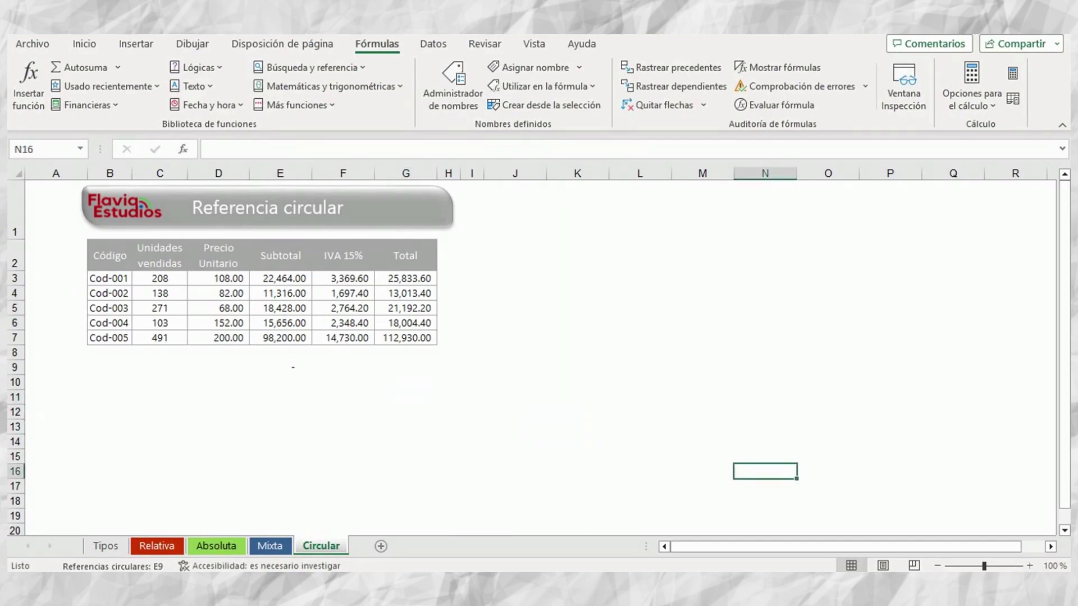